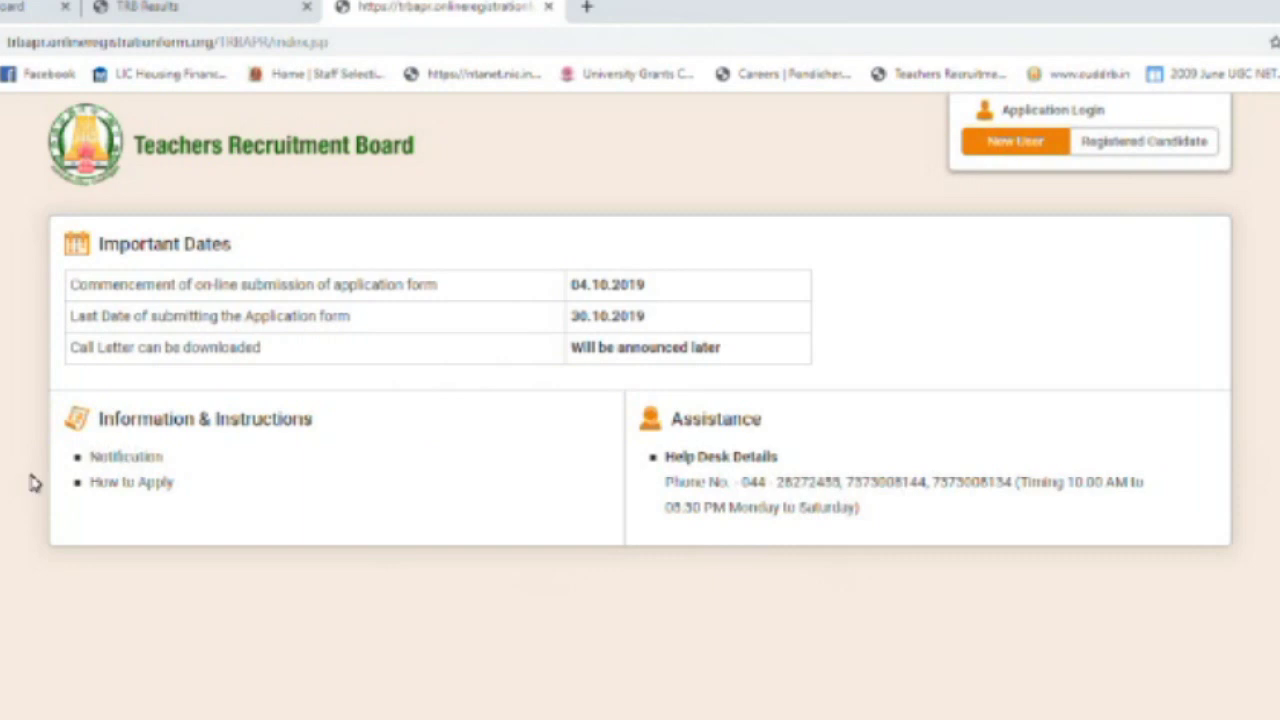
# - Open the New User Sign Up Form for Assistant Professor registration, retrying until it loads
pyautogui.click(116, 484)
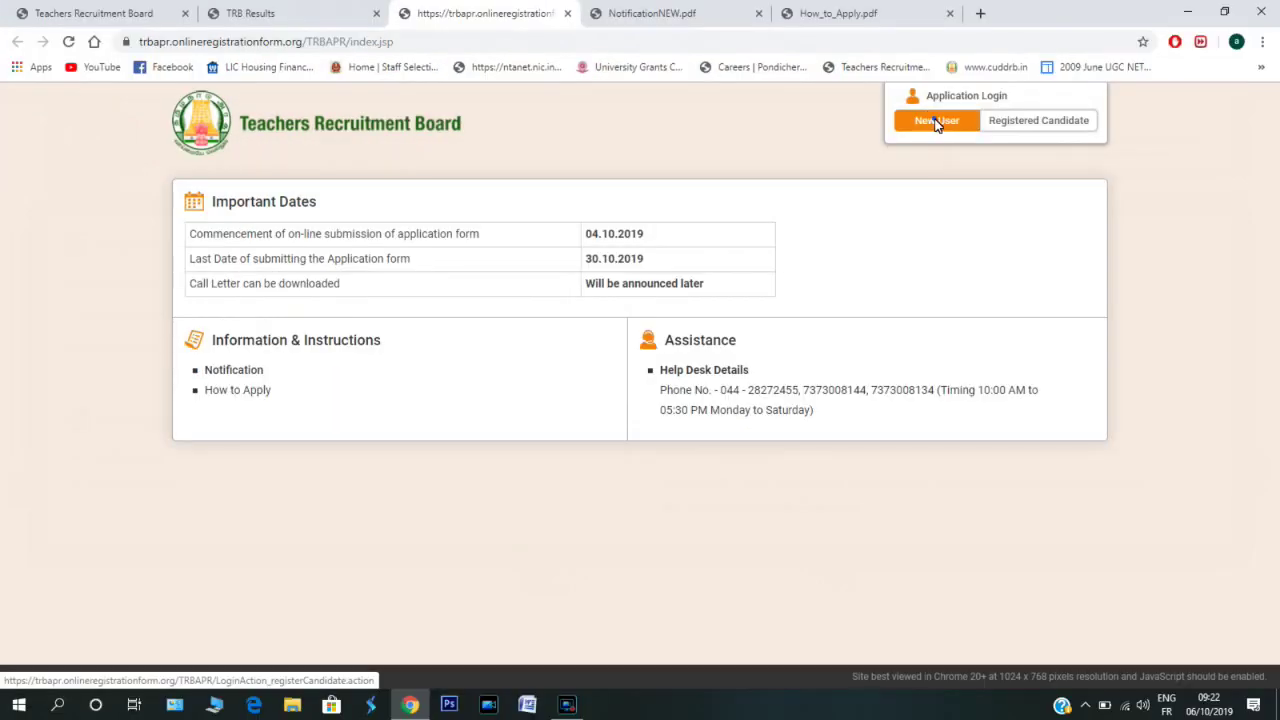
pyautogui.click(1014, 141)
pyautogui.click(936, 121)
pyautogui.click(936, 121)
pyautogui.click(936, 121)
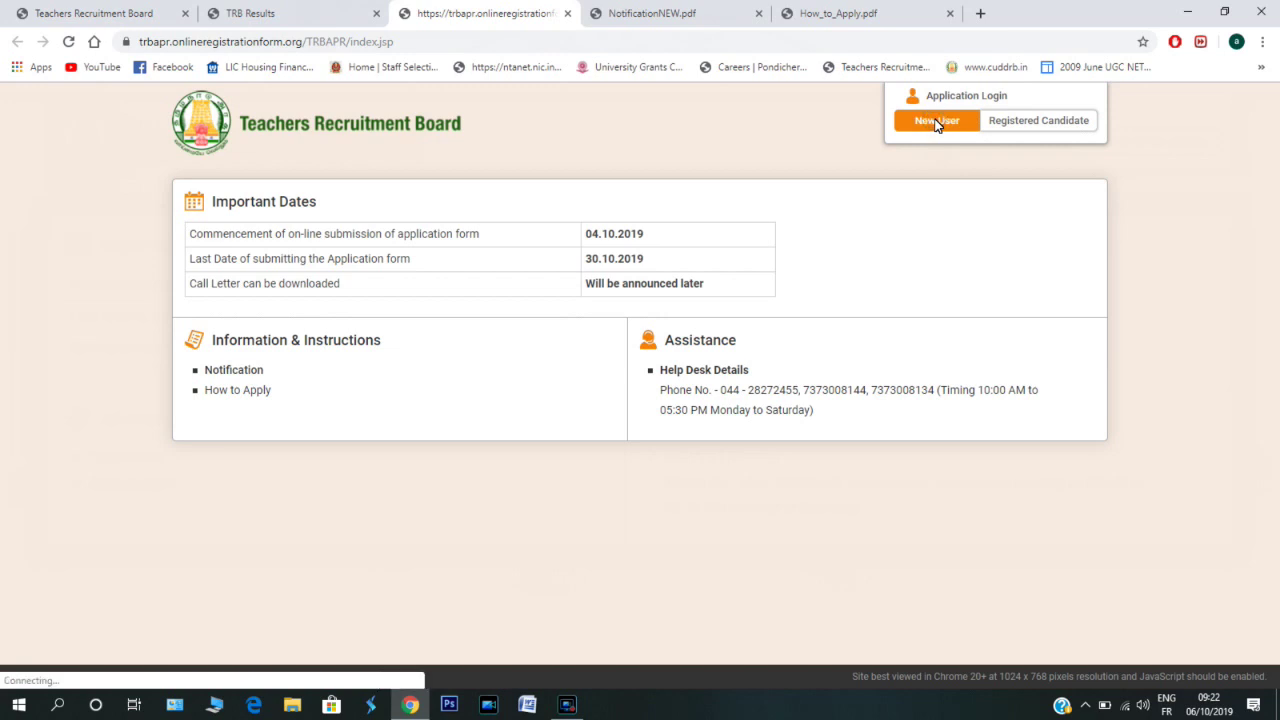
pyautogui.click(936, 121)
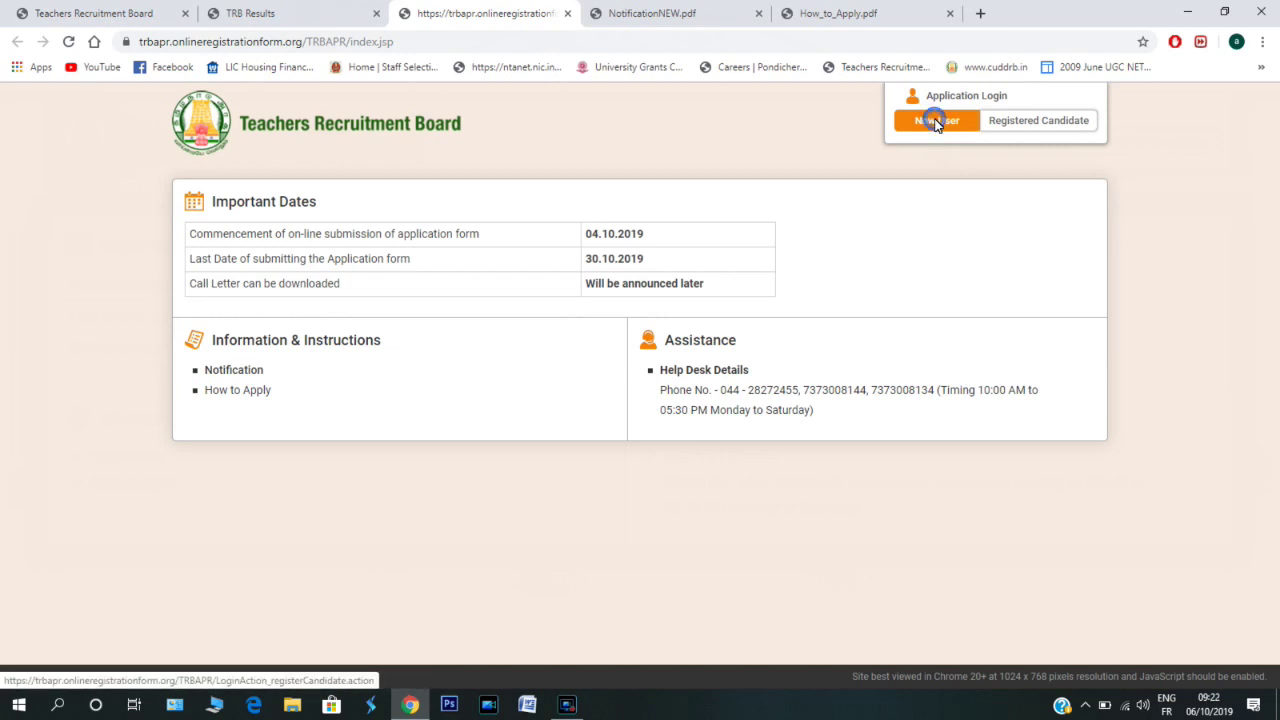
pyautogui.click(936, 121)
pyautogui.click(936, 121)
pyautogui.click(936, 121)
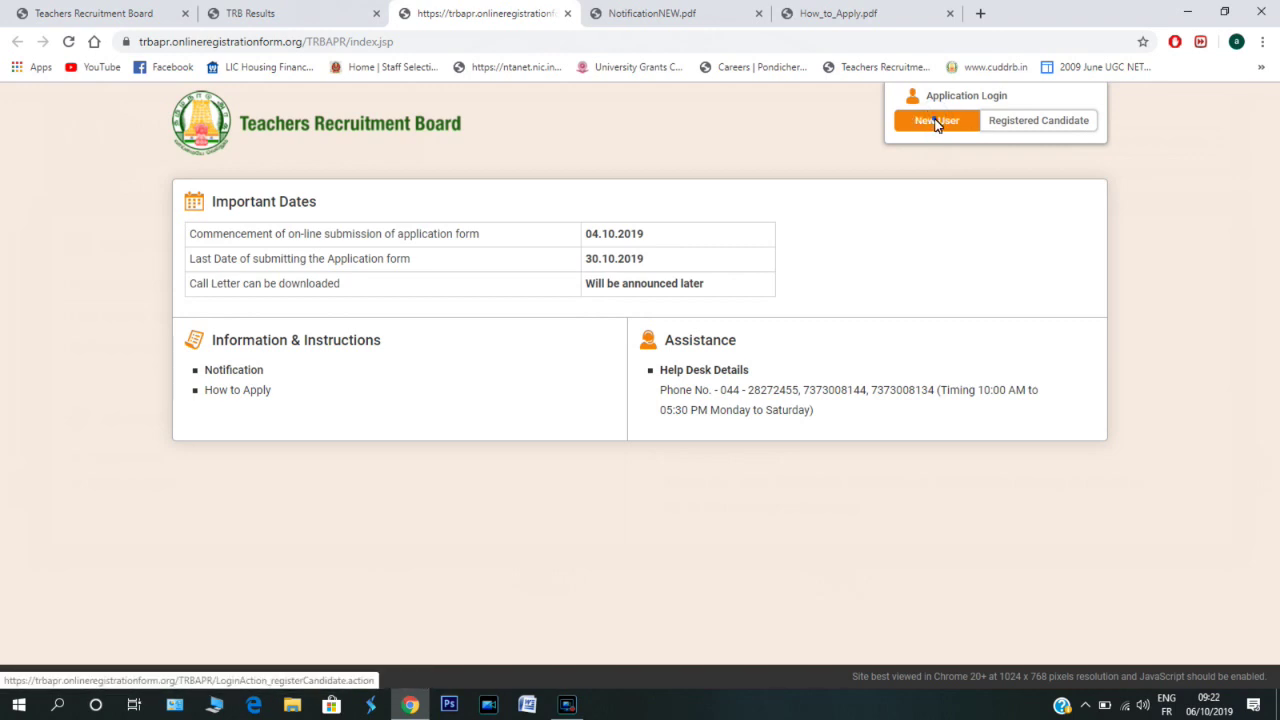
pyautogui.click(936, 121)
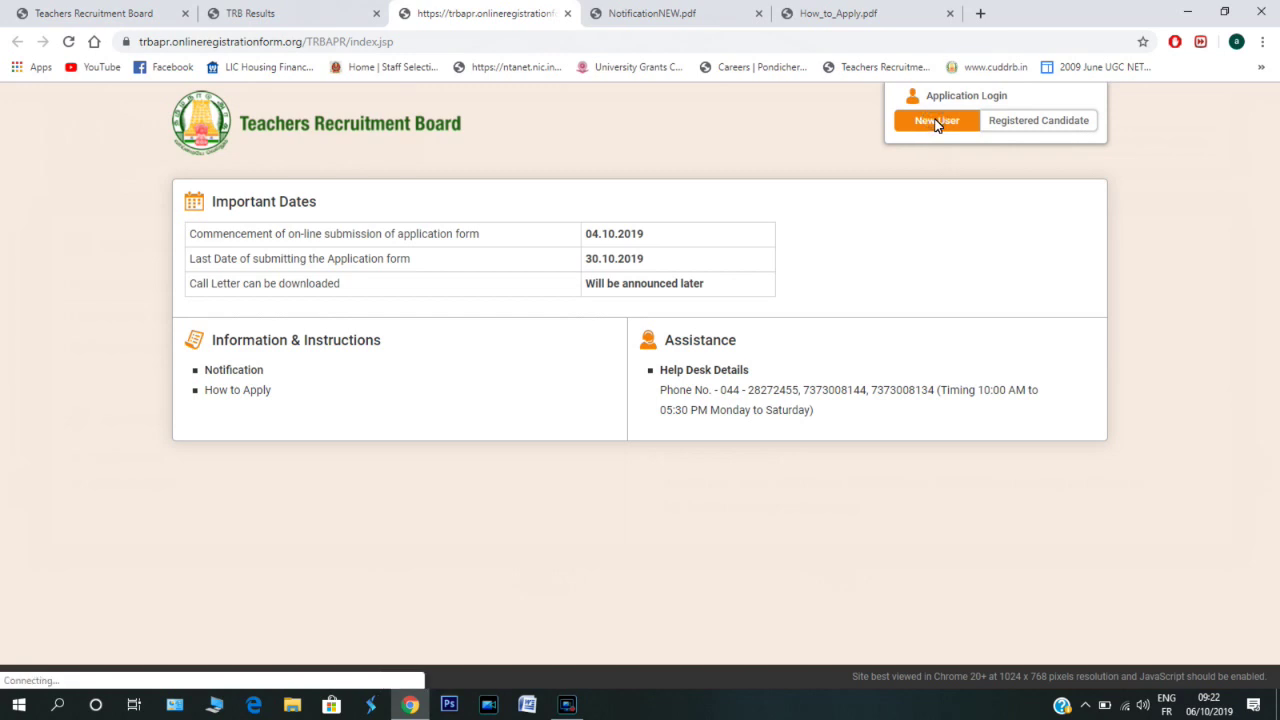
pyautogui.click(936, 121)
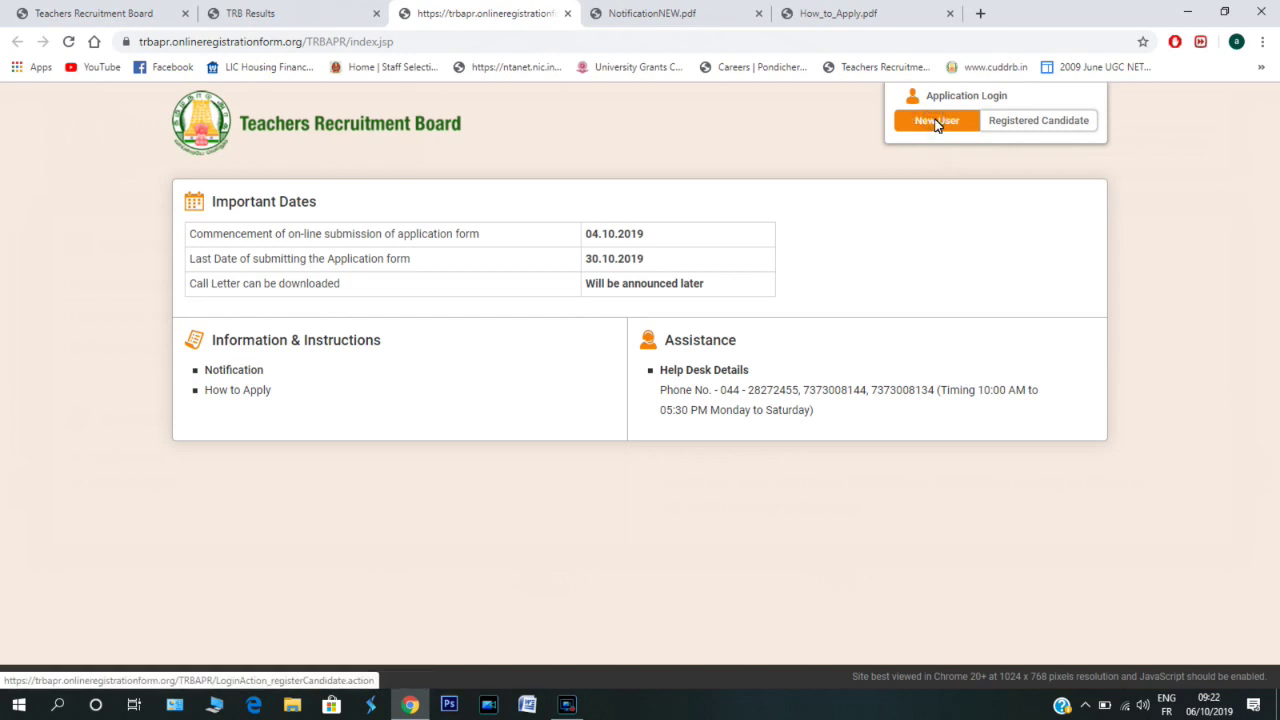
pyautogui.click(936, 121)
pyautogui.click(936, 121)
pyautogui.click(936, 121)
pyautogui.click(936, 121)
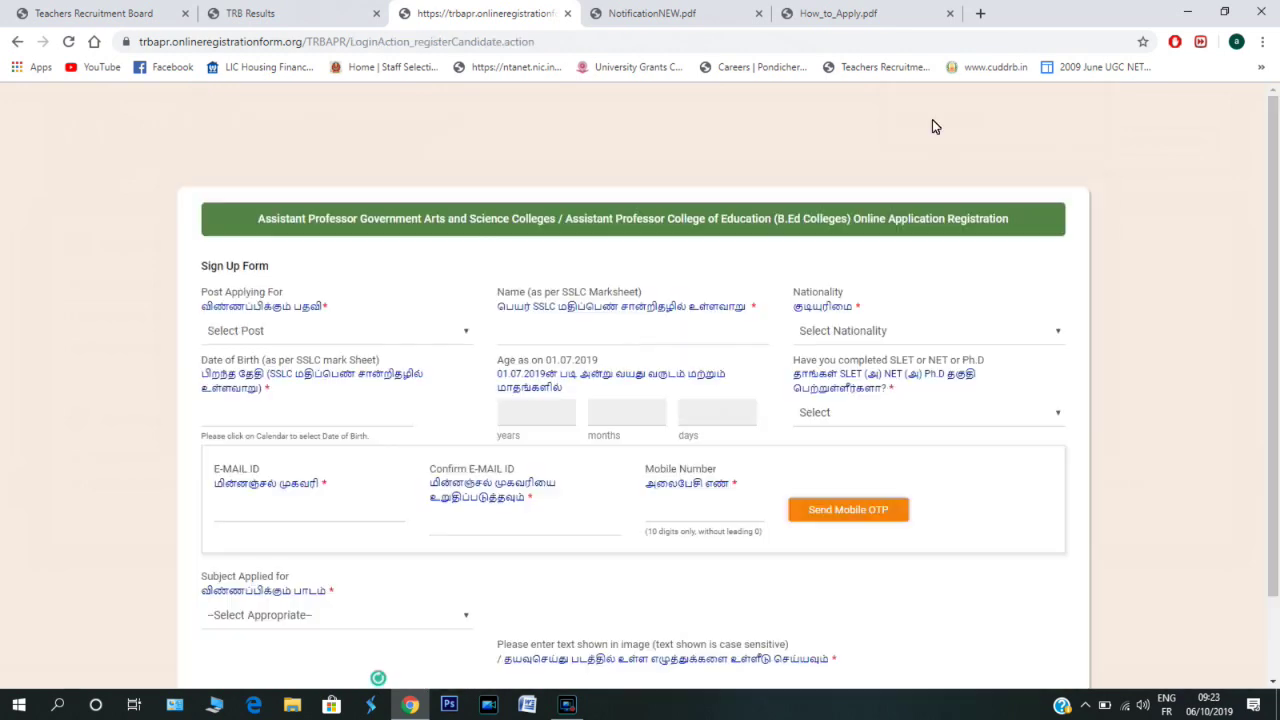
# - Choose Government Arts & Science Colleges as the post applied for
pyautogui.click(455, 332)
pyautogui.click(404, 367)
pyautogui.click(450, 336)
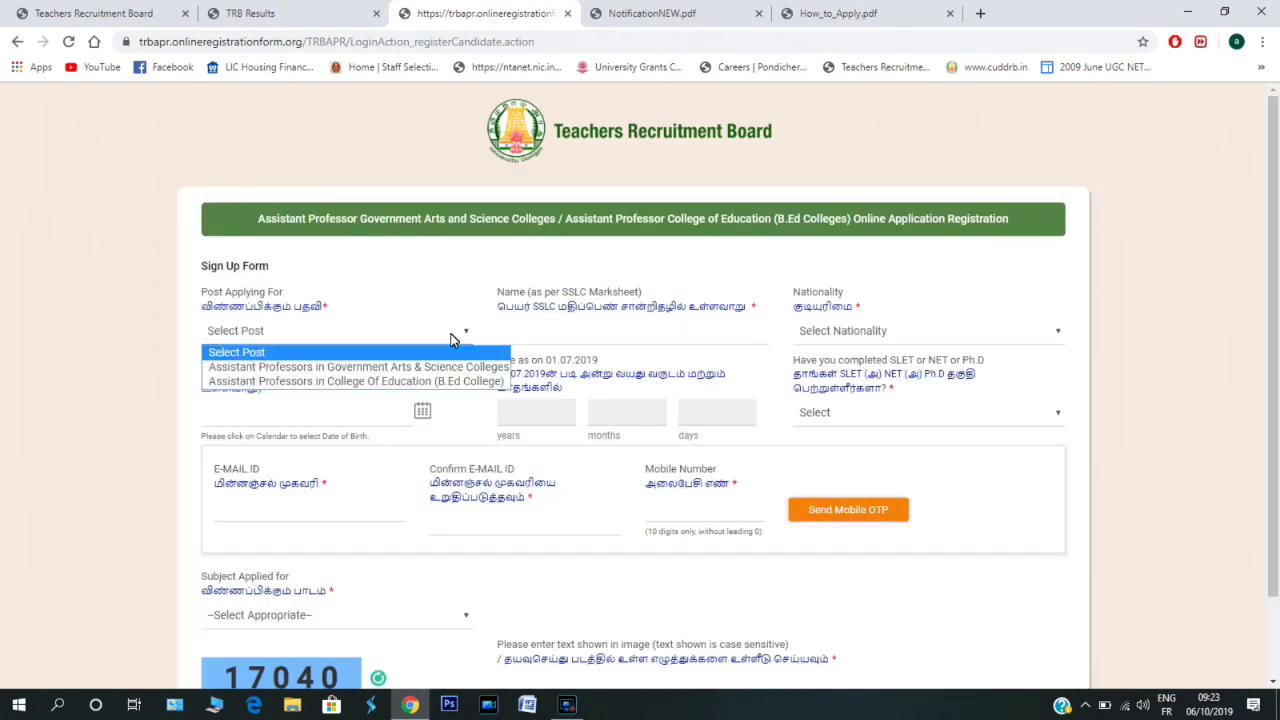
pyautogui.click(404, 367)
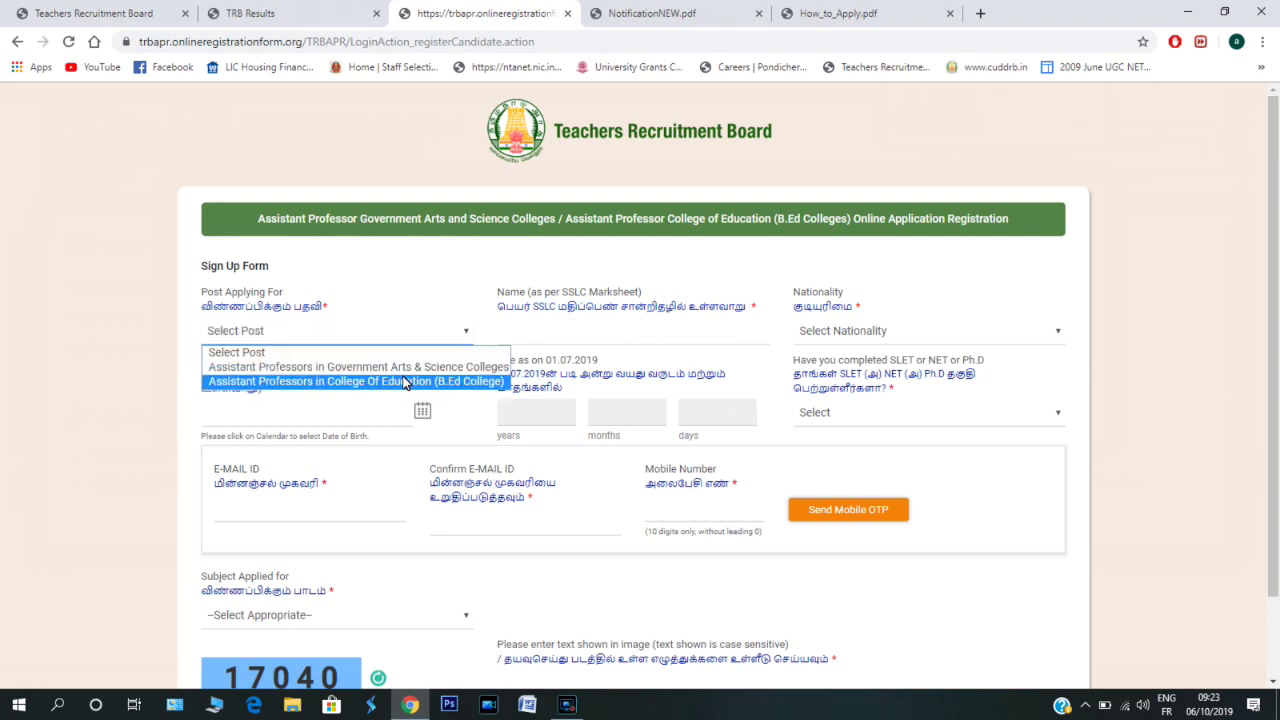
pyautogui.click(405, 368)
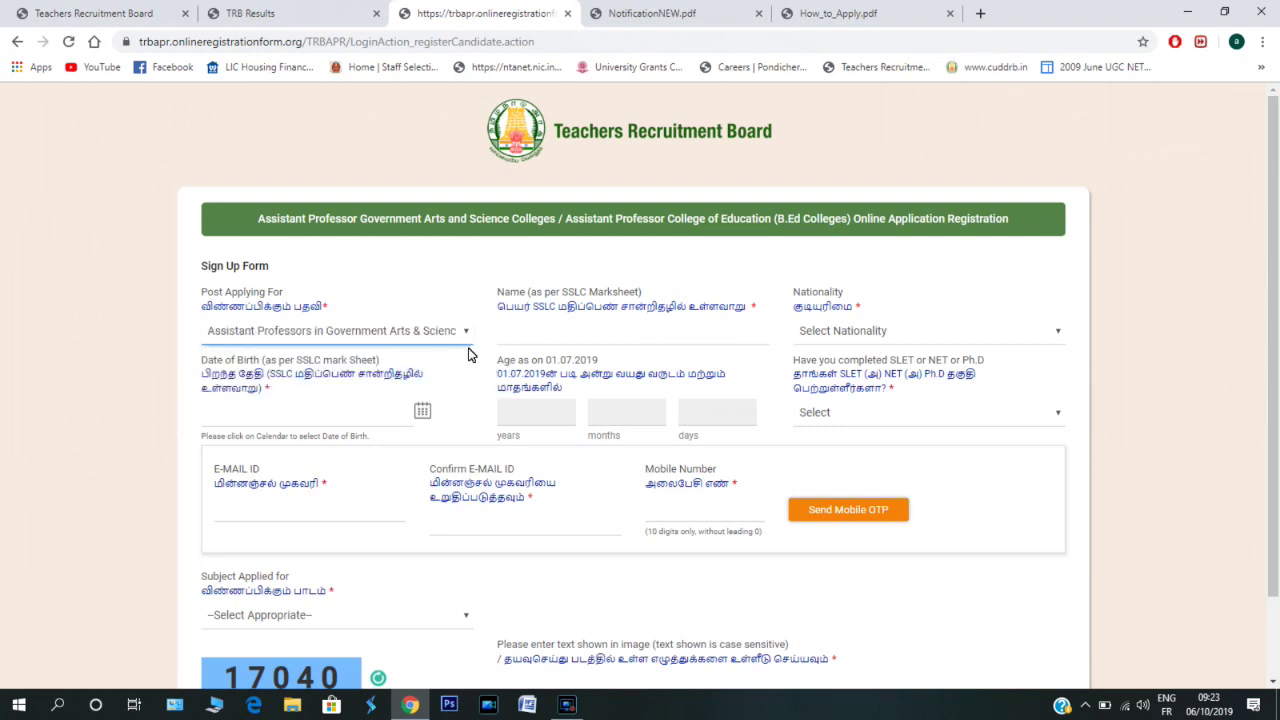
pyautogui.click(658, 328)
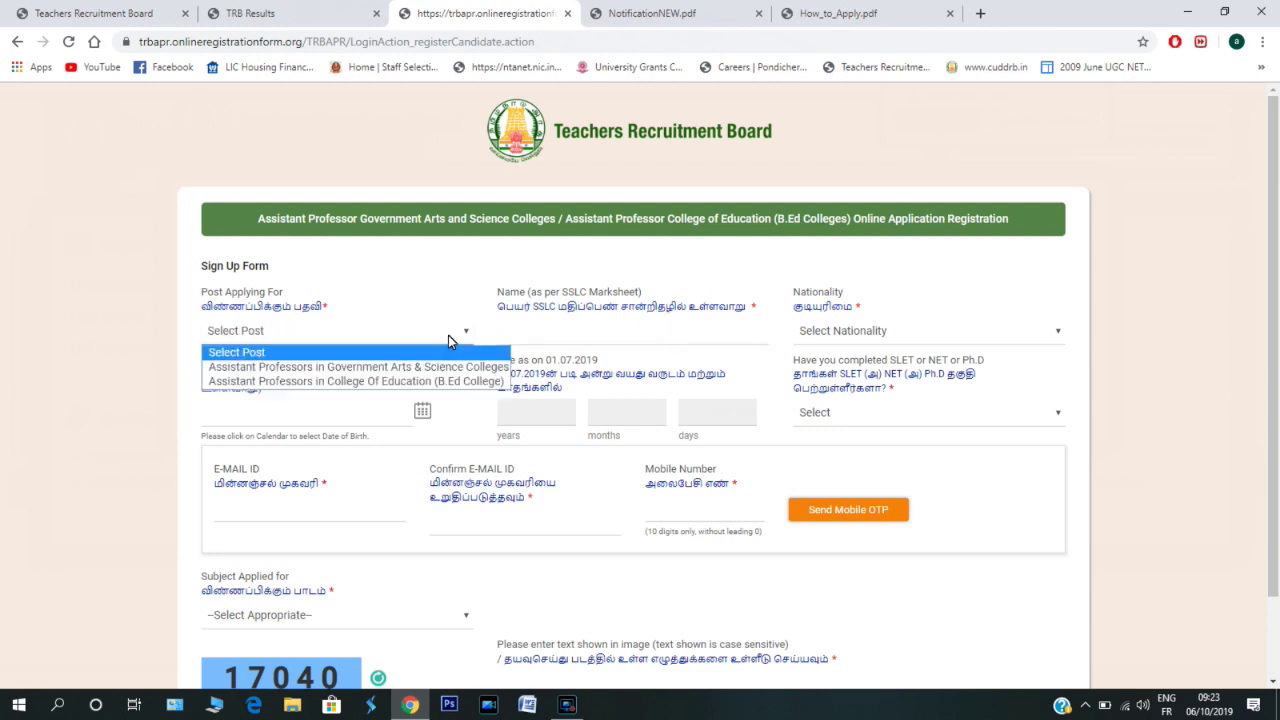
pyautogui.click(404, 368)
# - Enter the candidate's full name, replacing the first mistyped entry
pyautogui.click(668, 331)
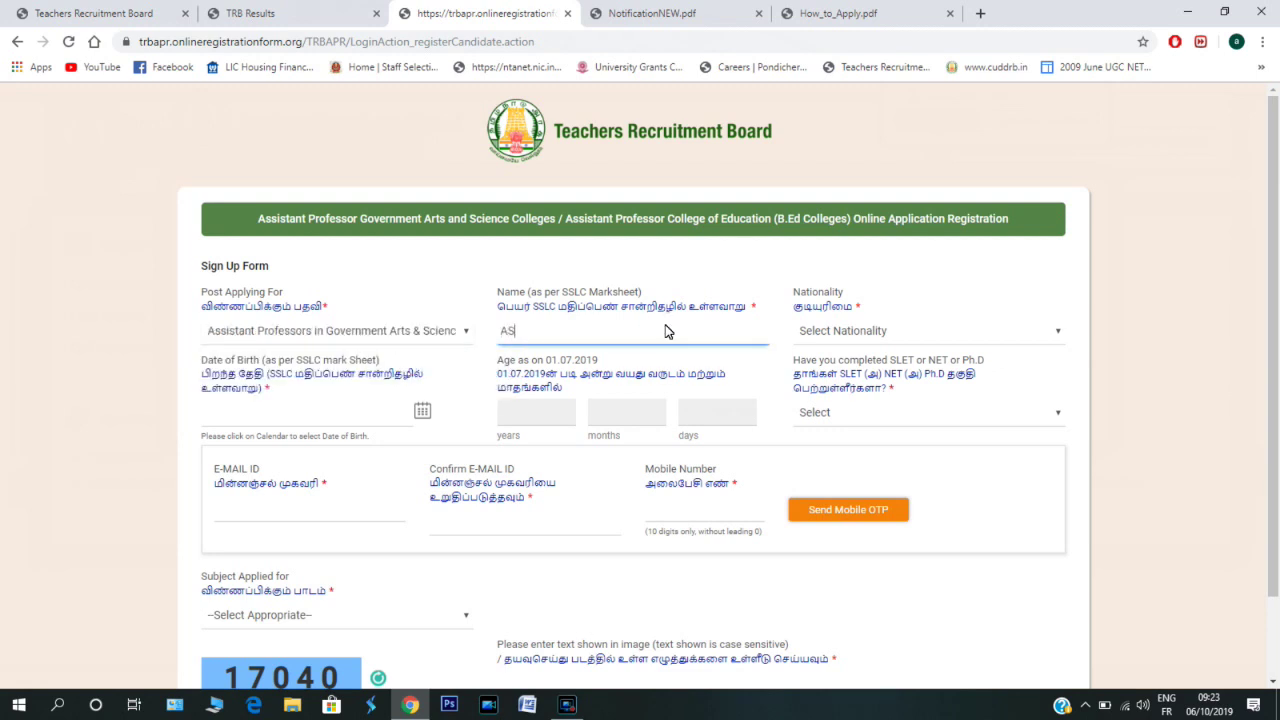
pyautogui.write('HOKKUMAR')
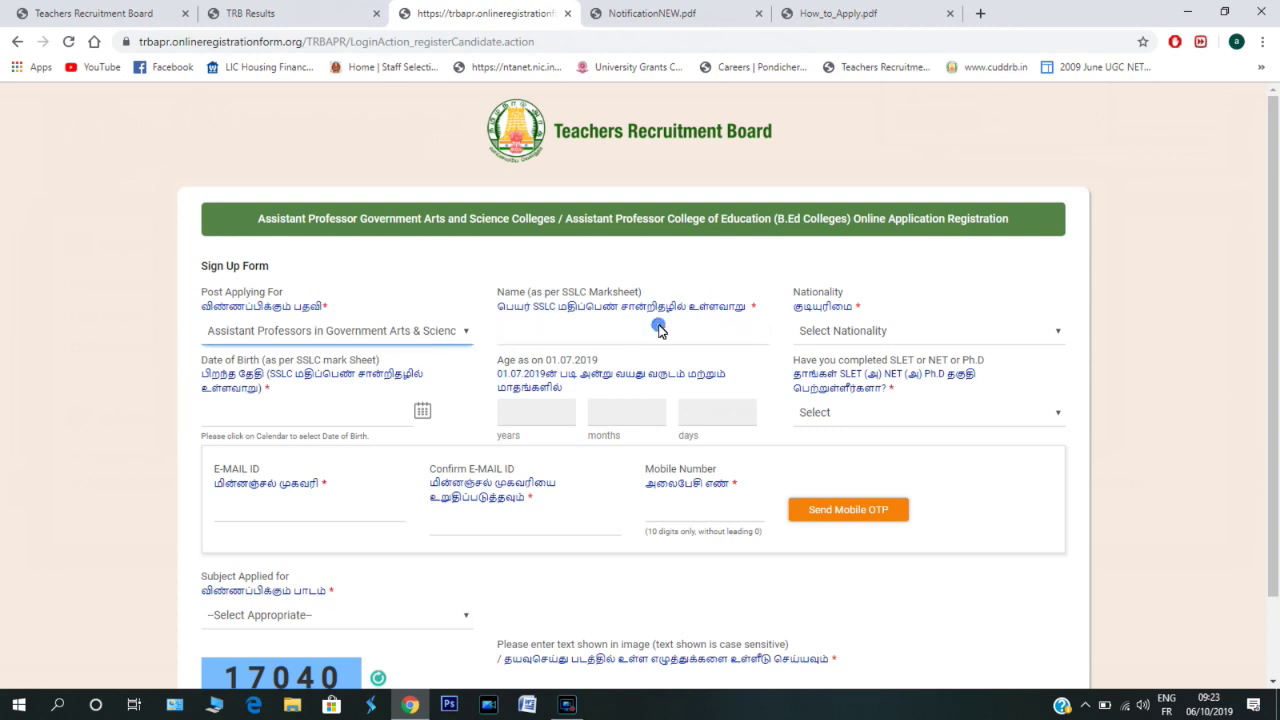
pyautogui.click(663, 331)
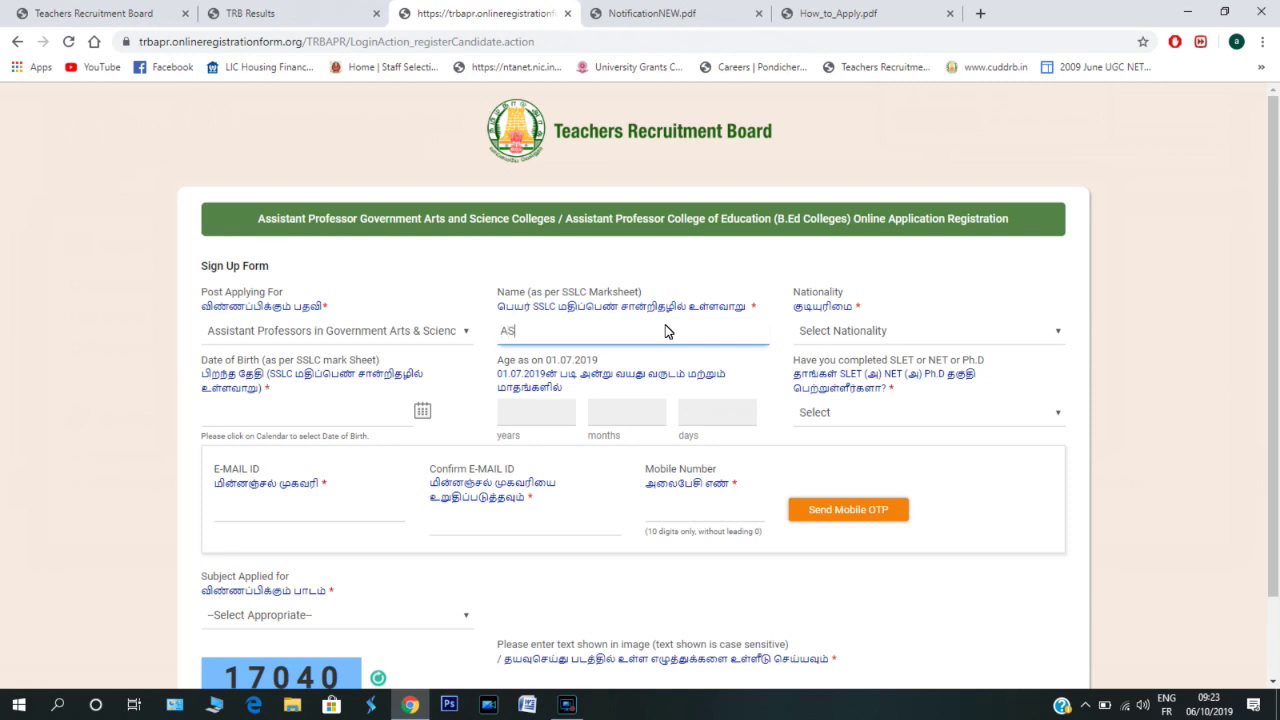
pyautogui.write('ASHVINI C')
pyautogui.click(971, 333)
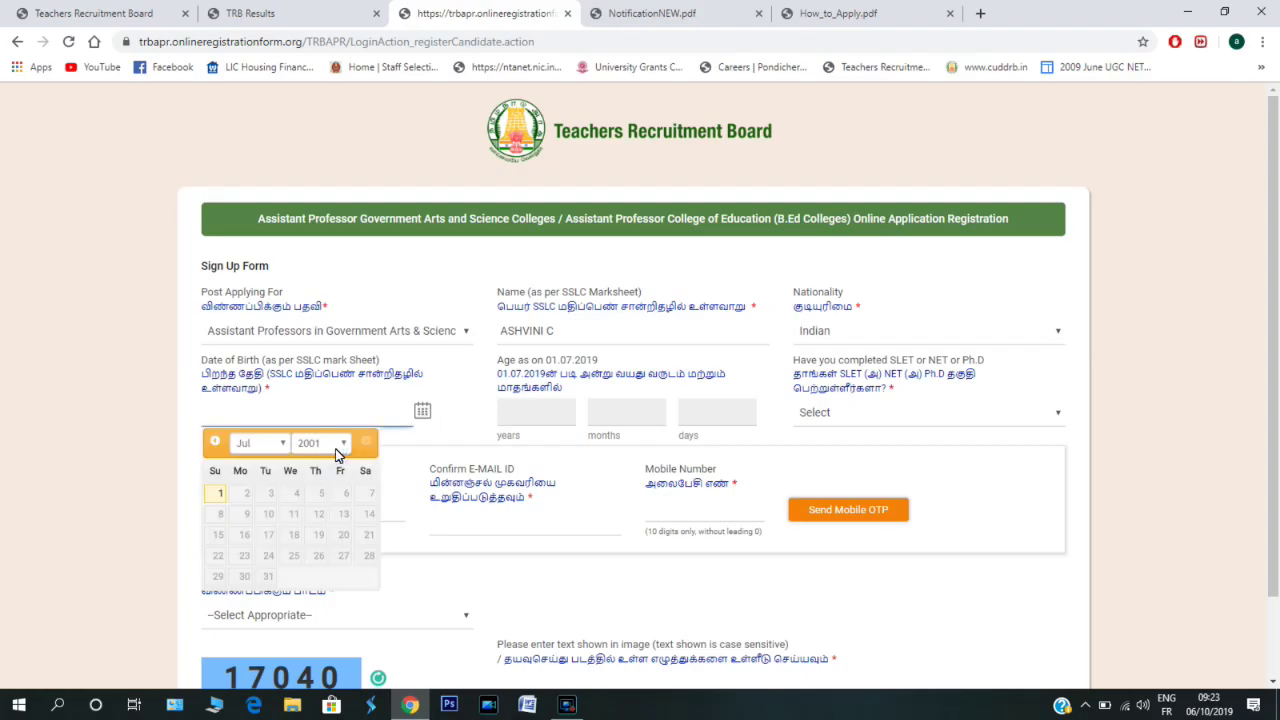
pyautogui.click(343, 451)
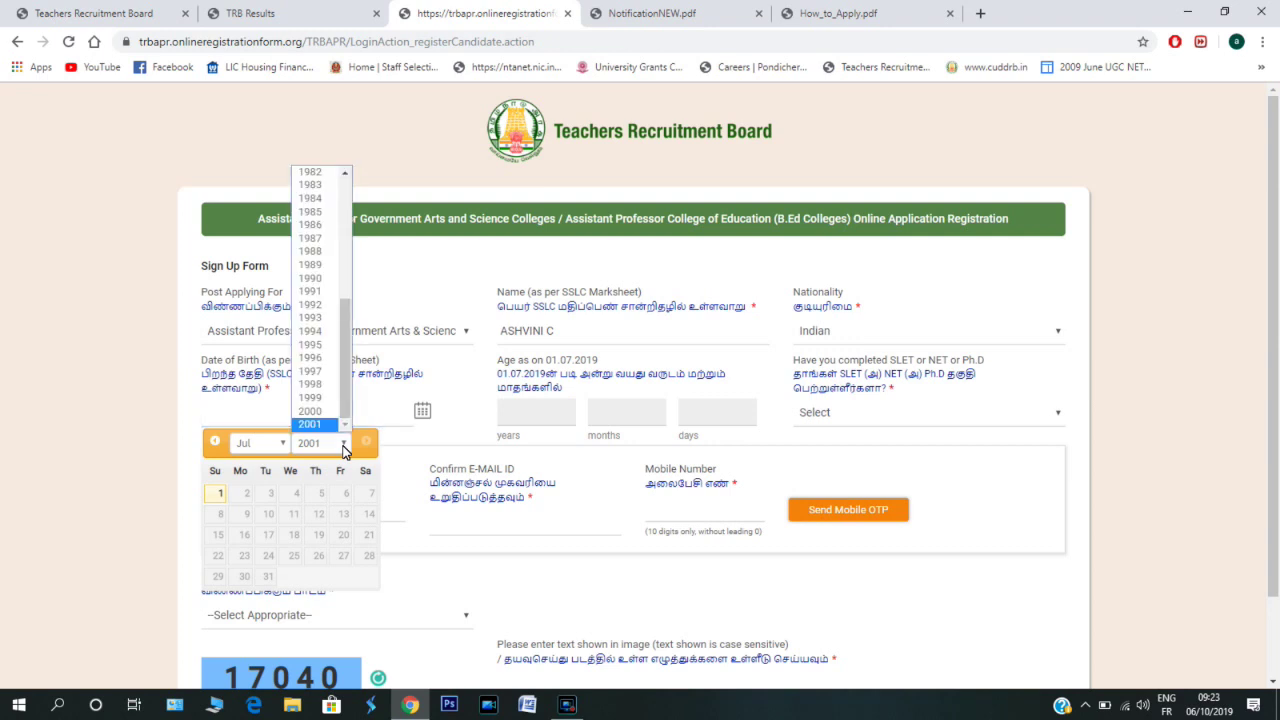
pyautogui.click(312, 304)
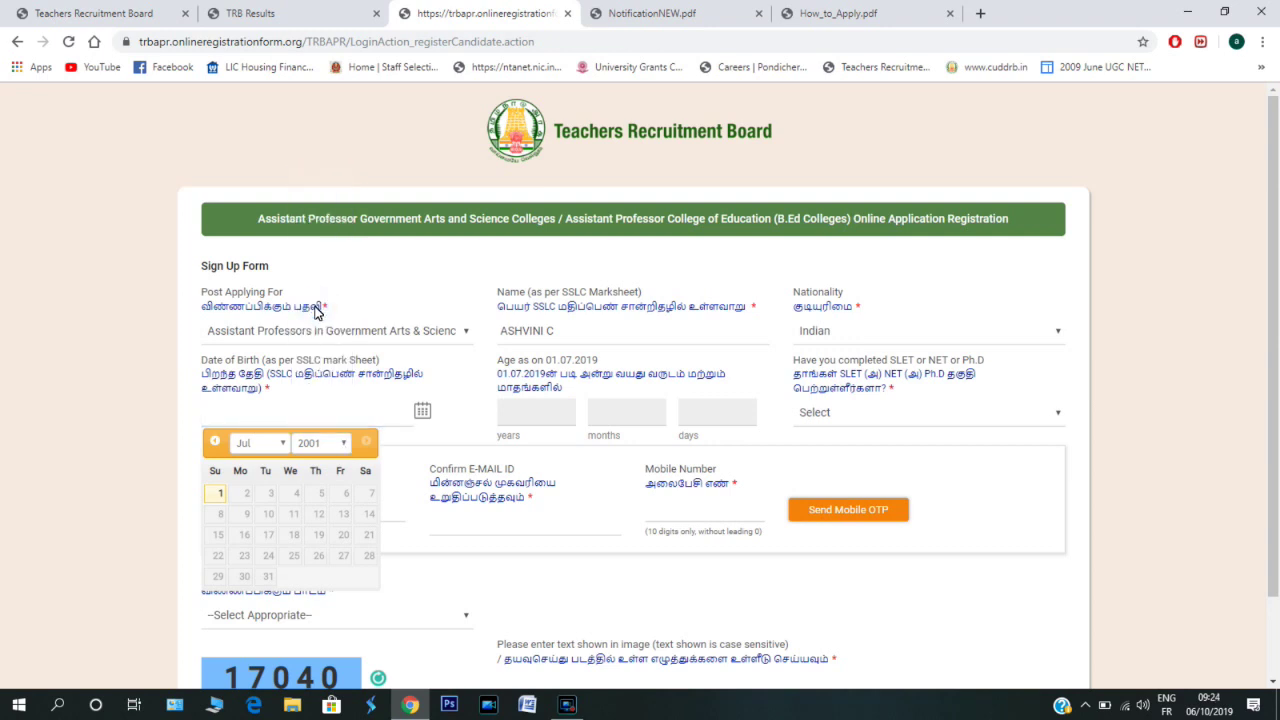
pyautogui.click(281, 446)
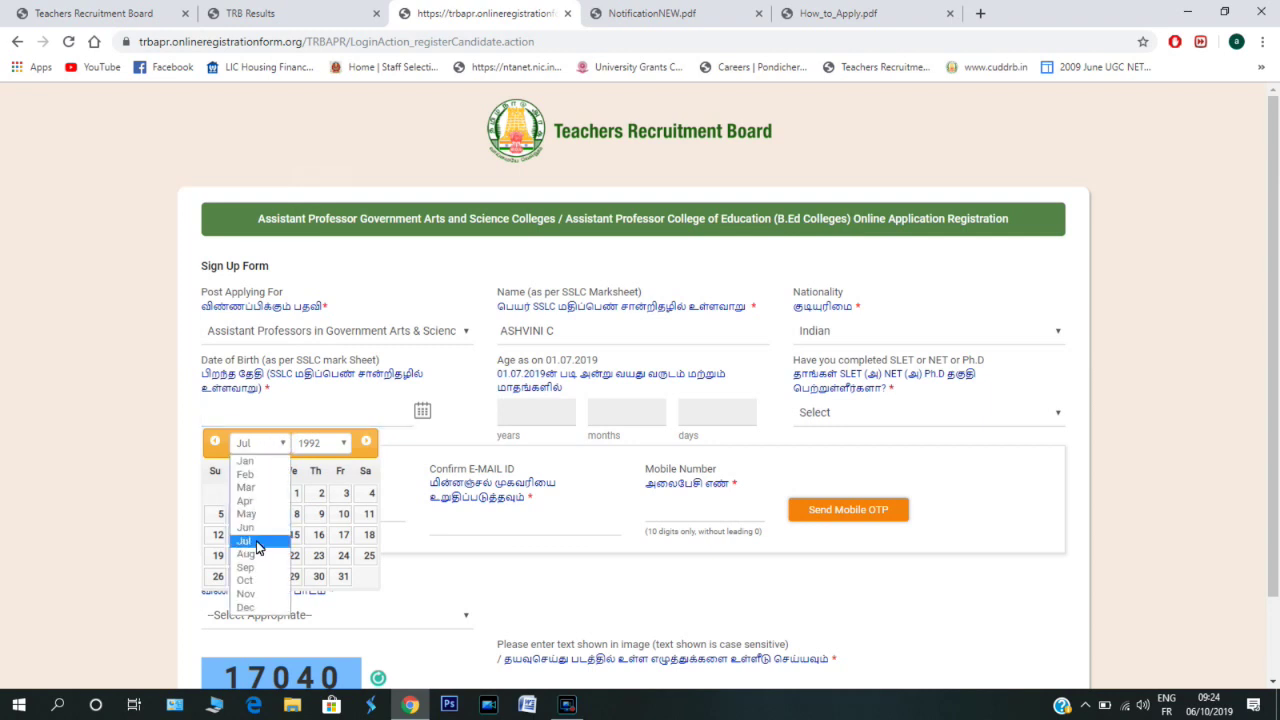
pyautogui.click(260, 527)
pyautogui.click(365, 556)
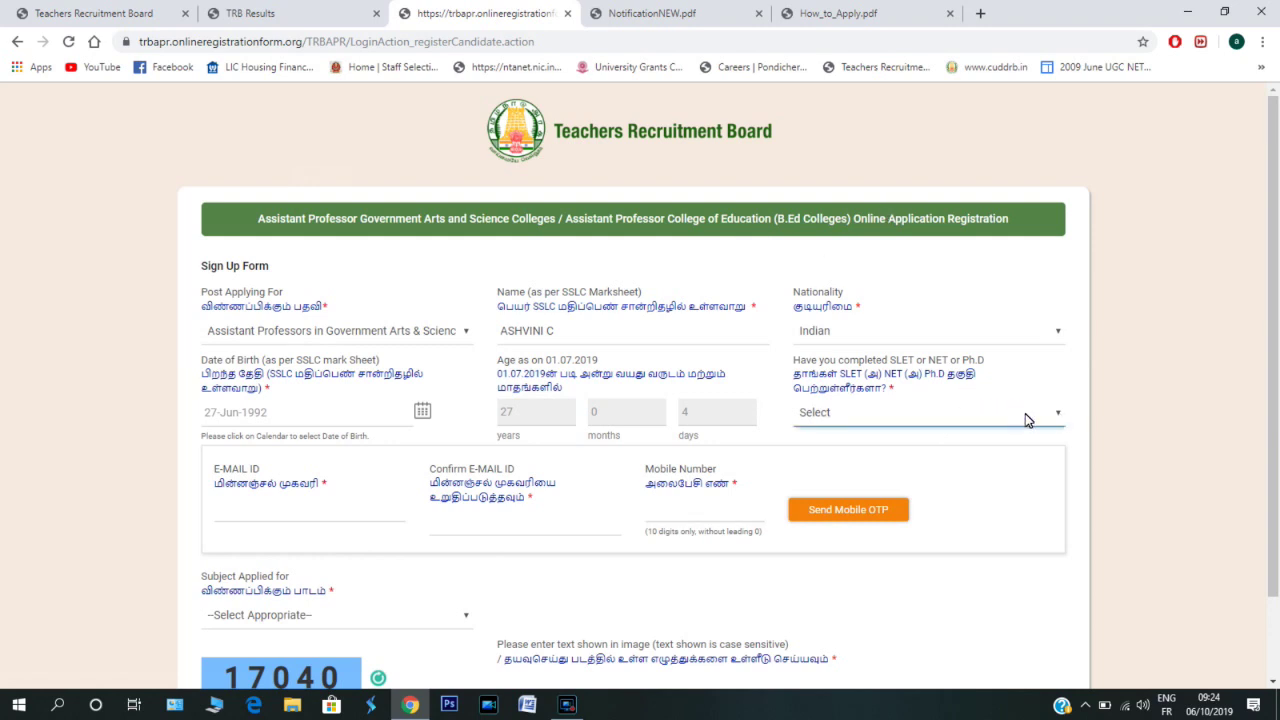
# - Answer Yes to having completed SLET/NET/Ph.D
pyautogui.click(892, 418)
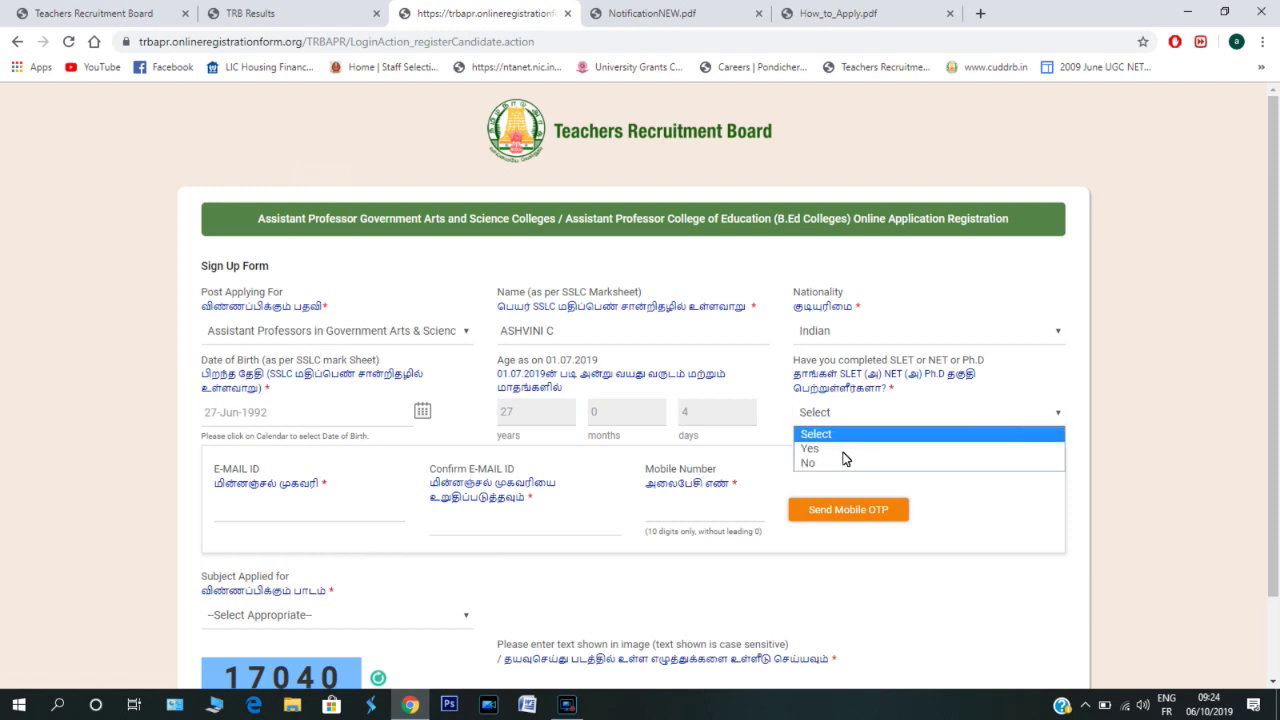
pyautogui.click(805, 449)
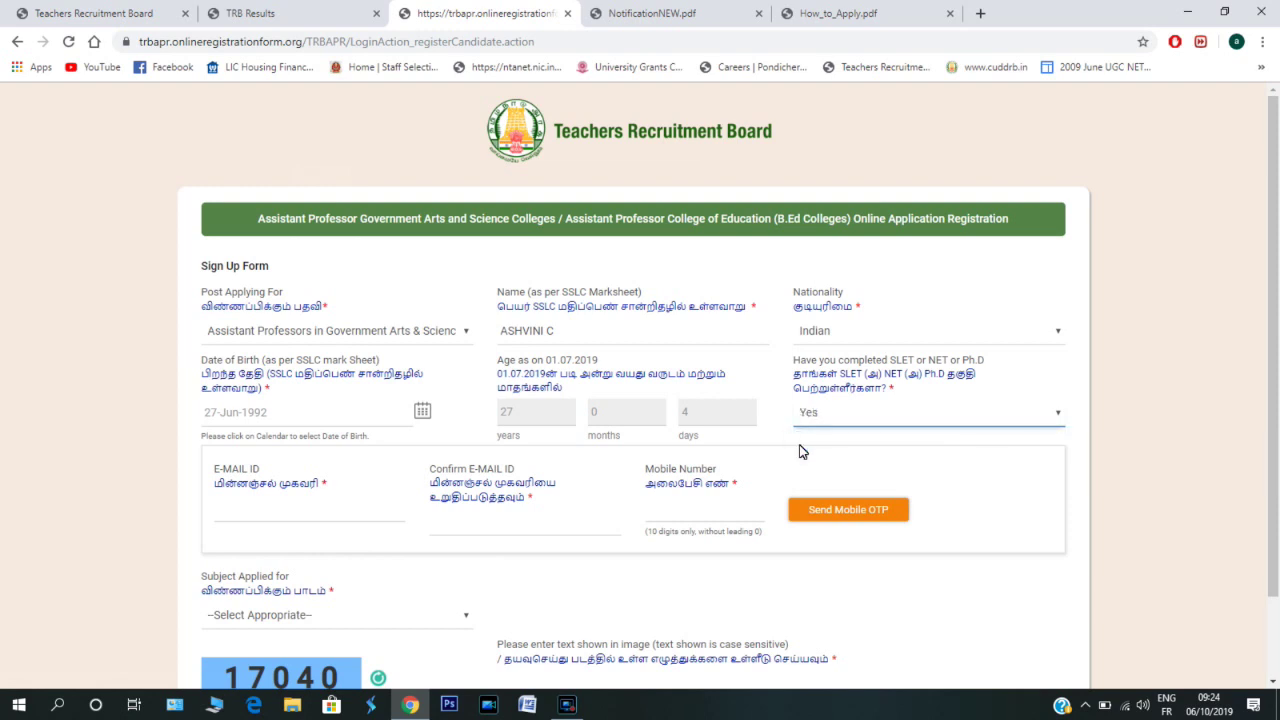
pyautogui.click(297, 512)
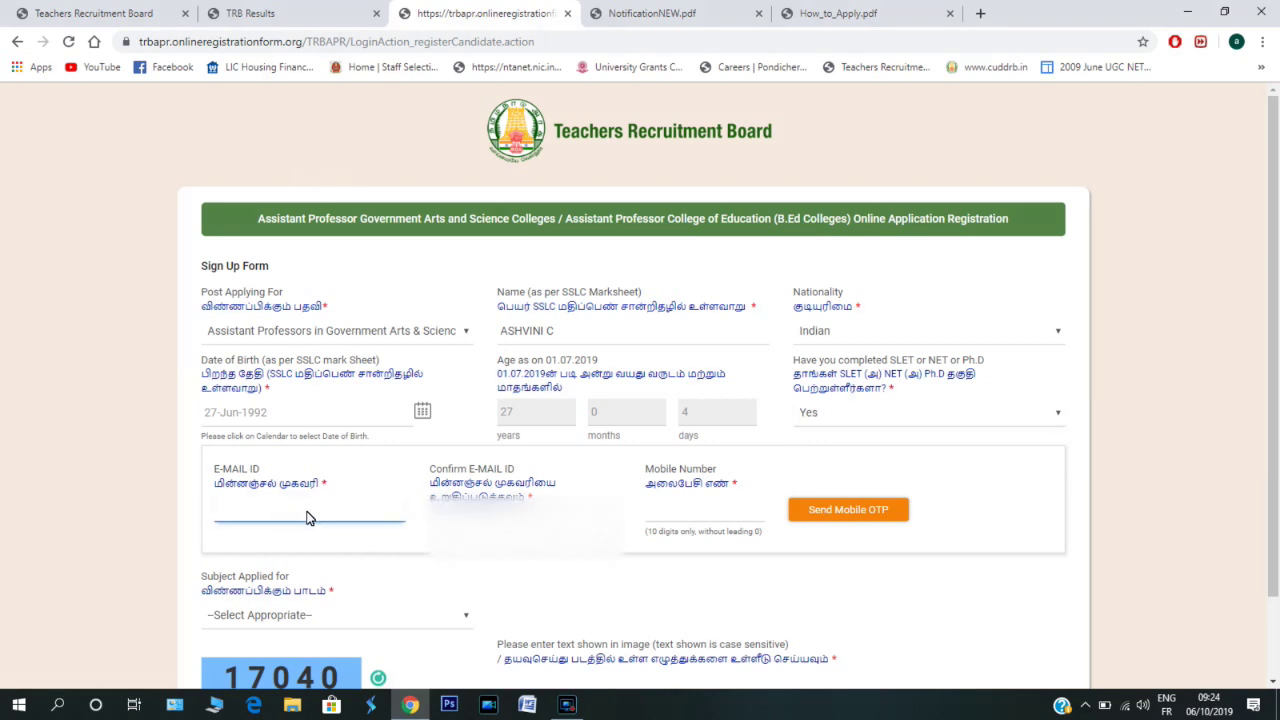
# - Enter and confirm the e-mail address, and verify the mobile number with its OTP
pyautogui.press('Tab')
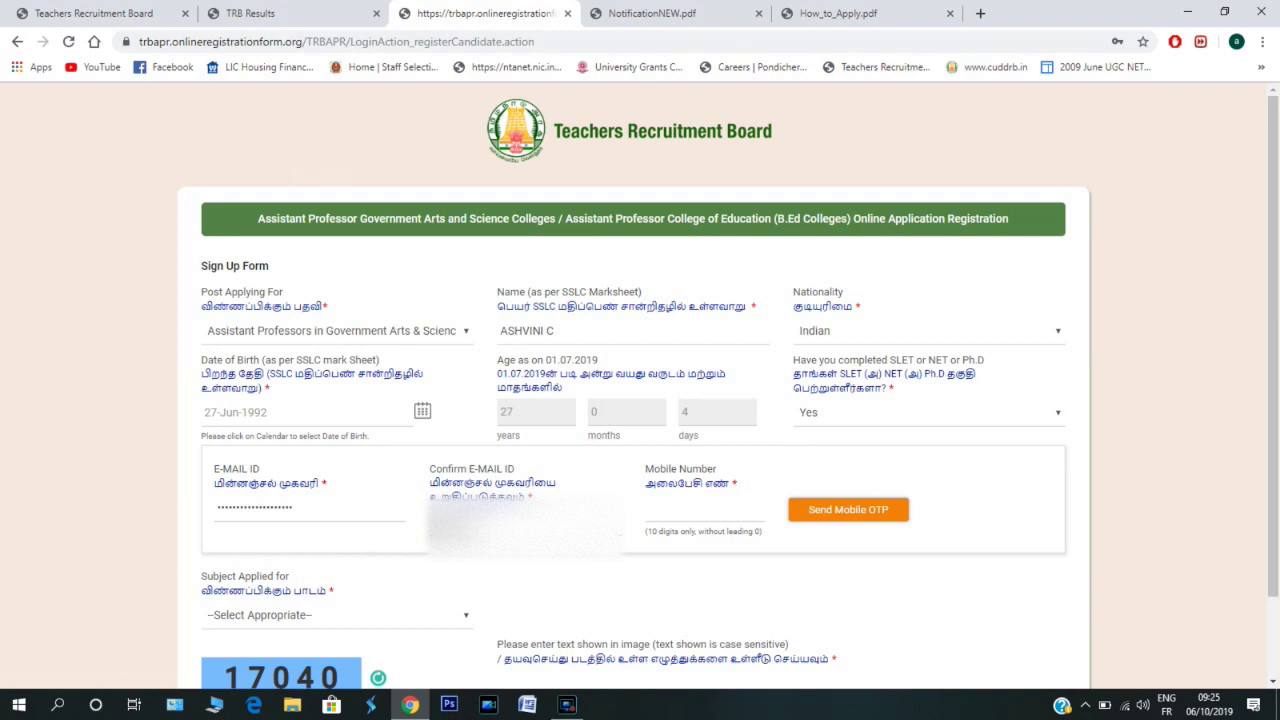
pyautogui.write('ashv')
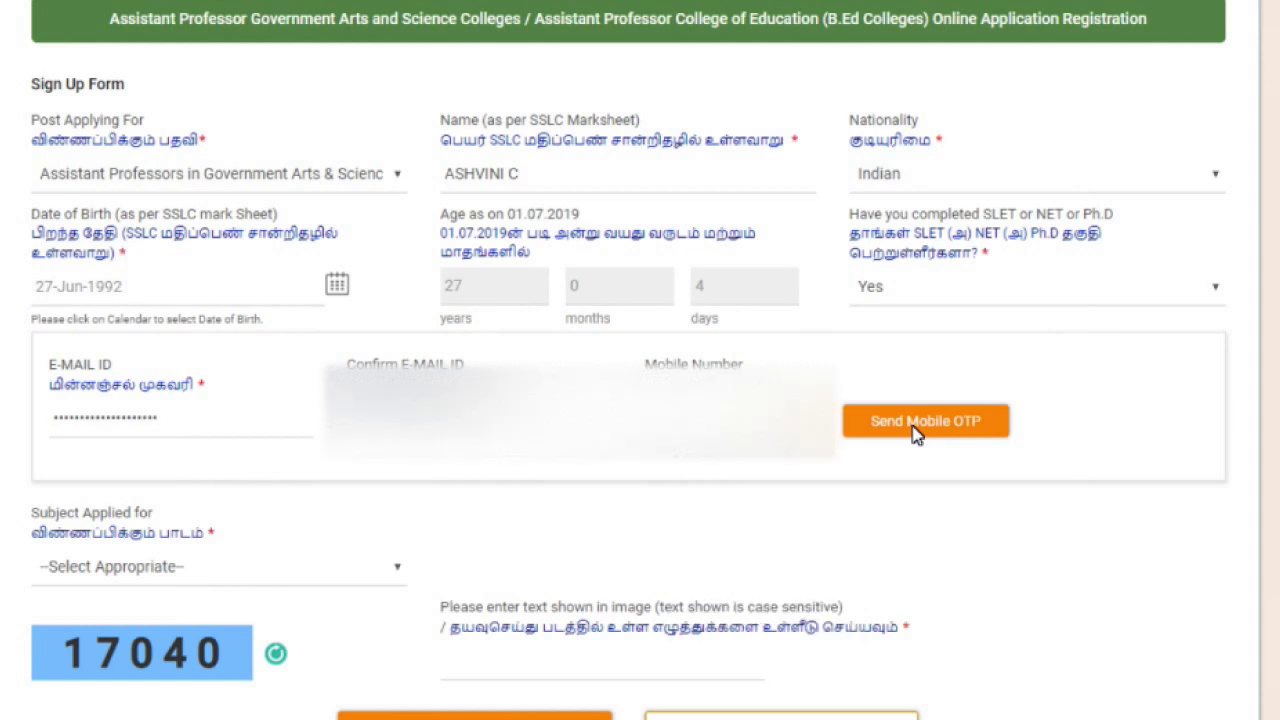
pyautogui.click(841, 517)
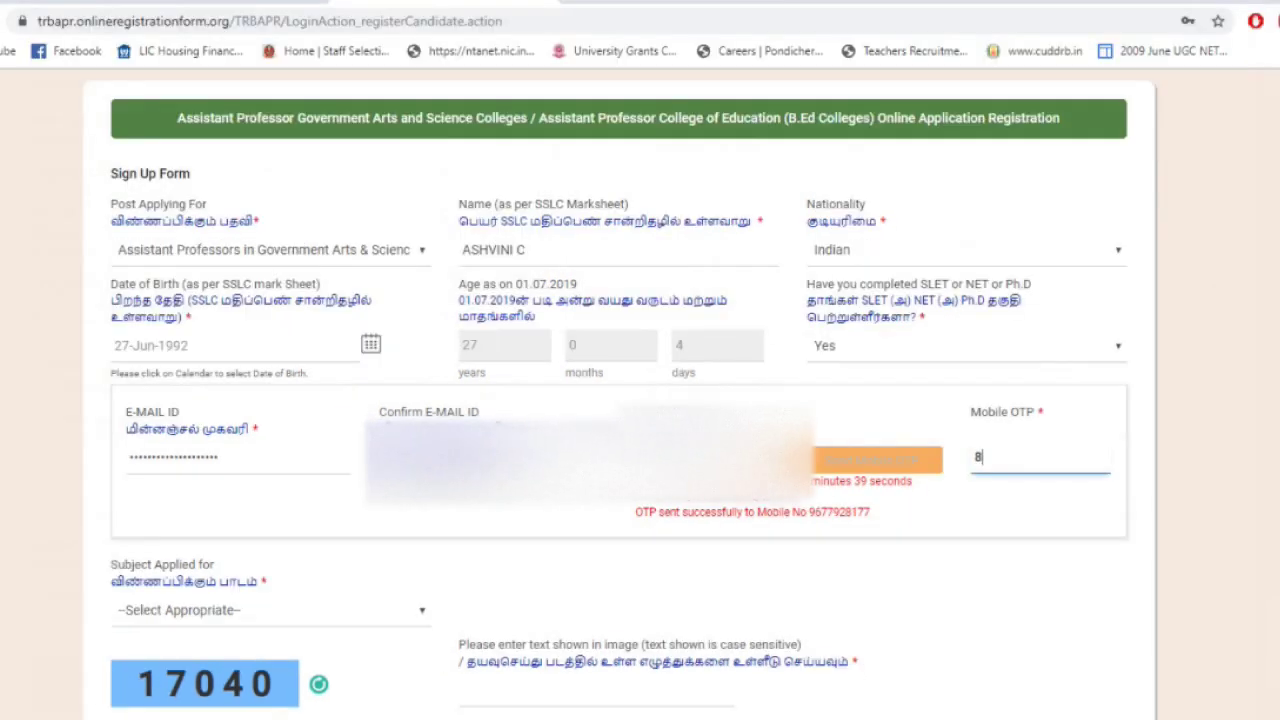
pyautogui.write('97867')
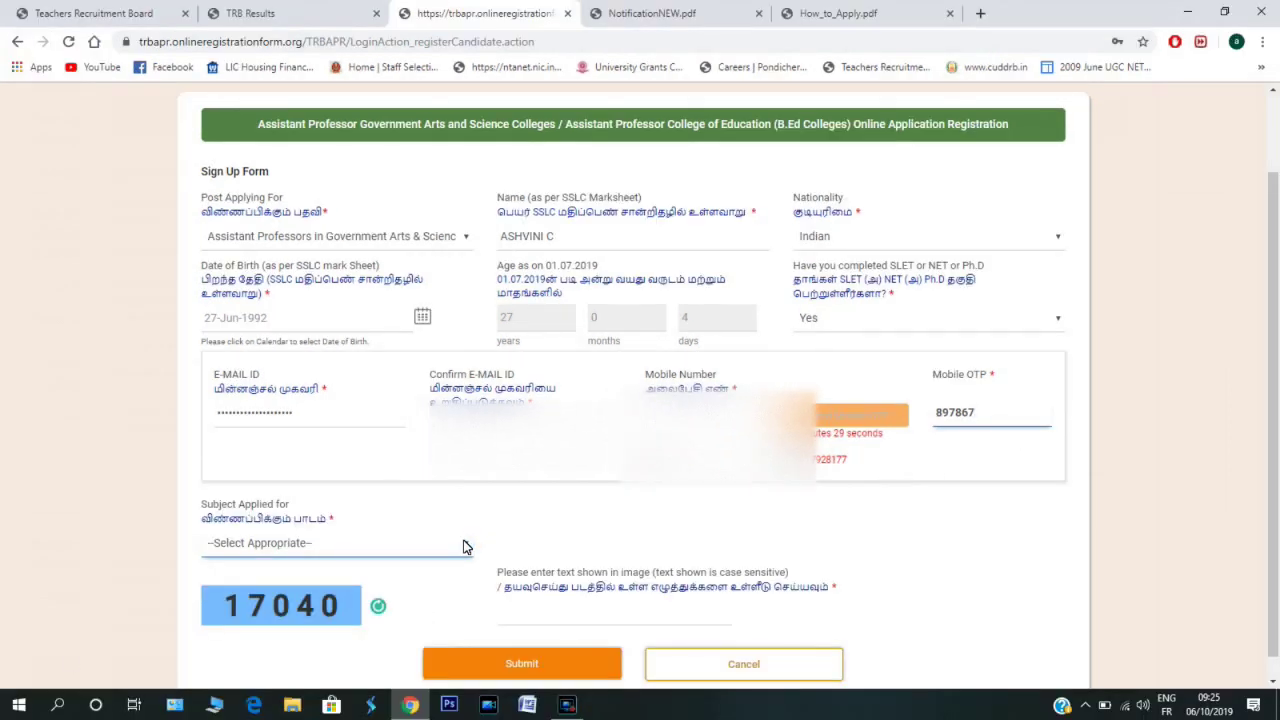
# - Choose Commerce as the subject, enter the captcha and submit the sign-up form
pyautogui.click(415, 612)
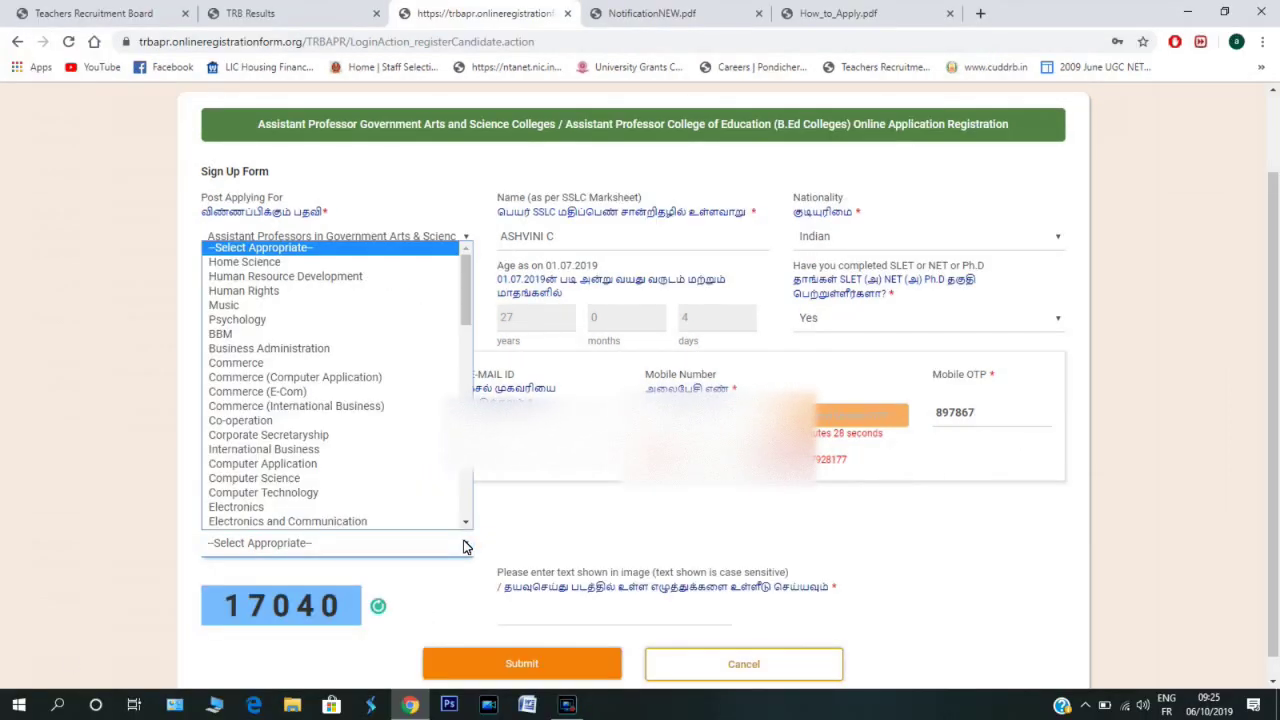
pyautogui.scroll(-1, 320, 486)
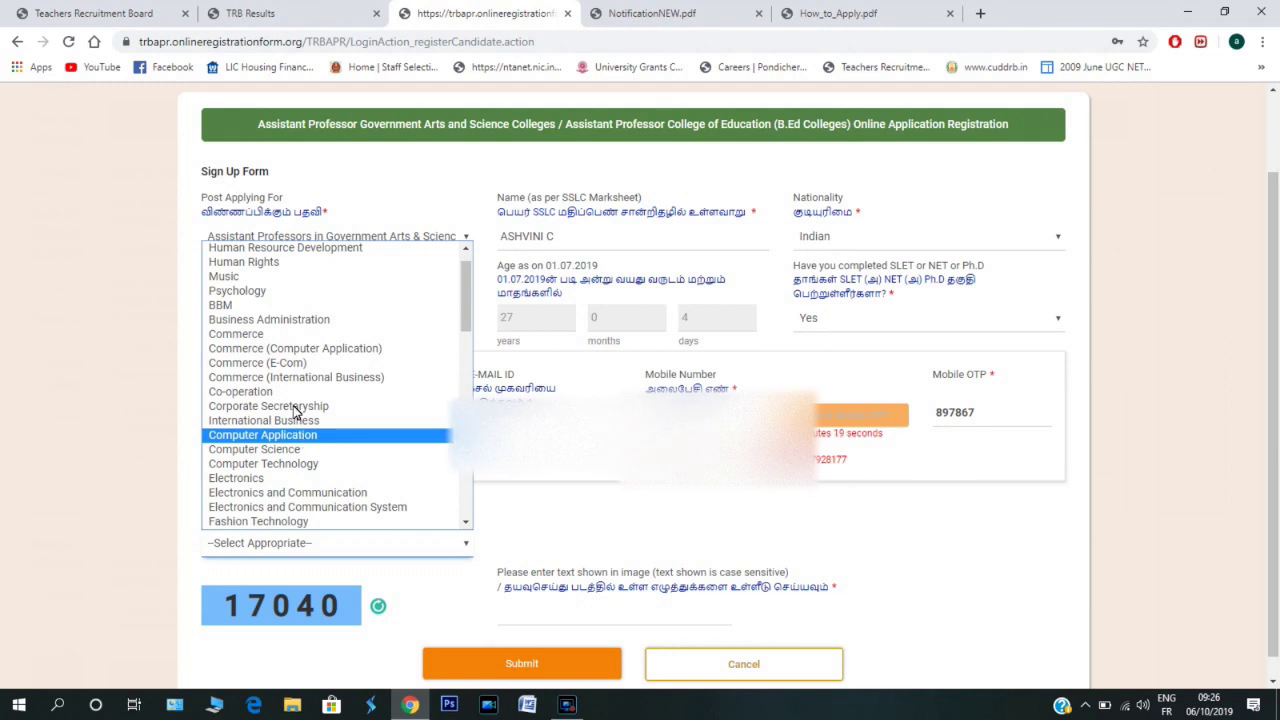
pyautogui.click(290, 334)
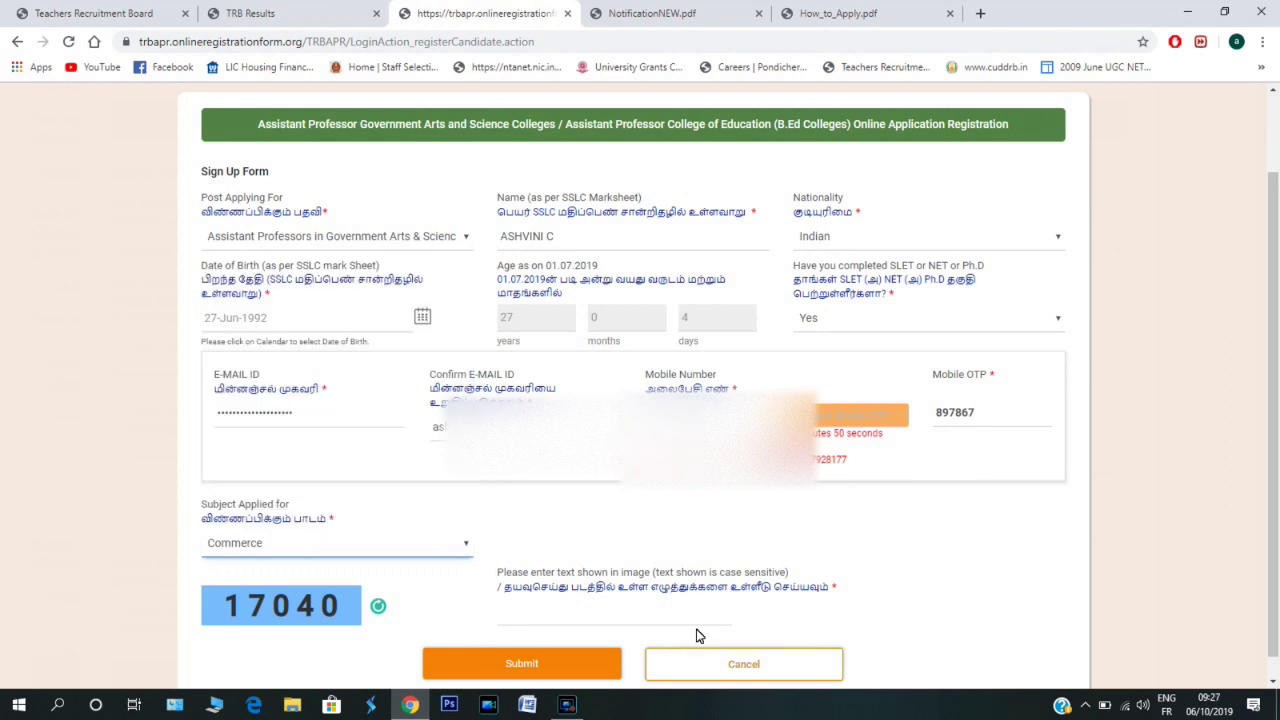
pyautogui.click(590, 613)
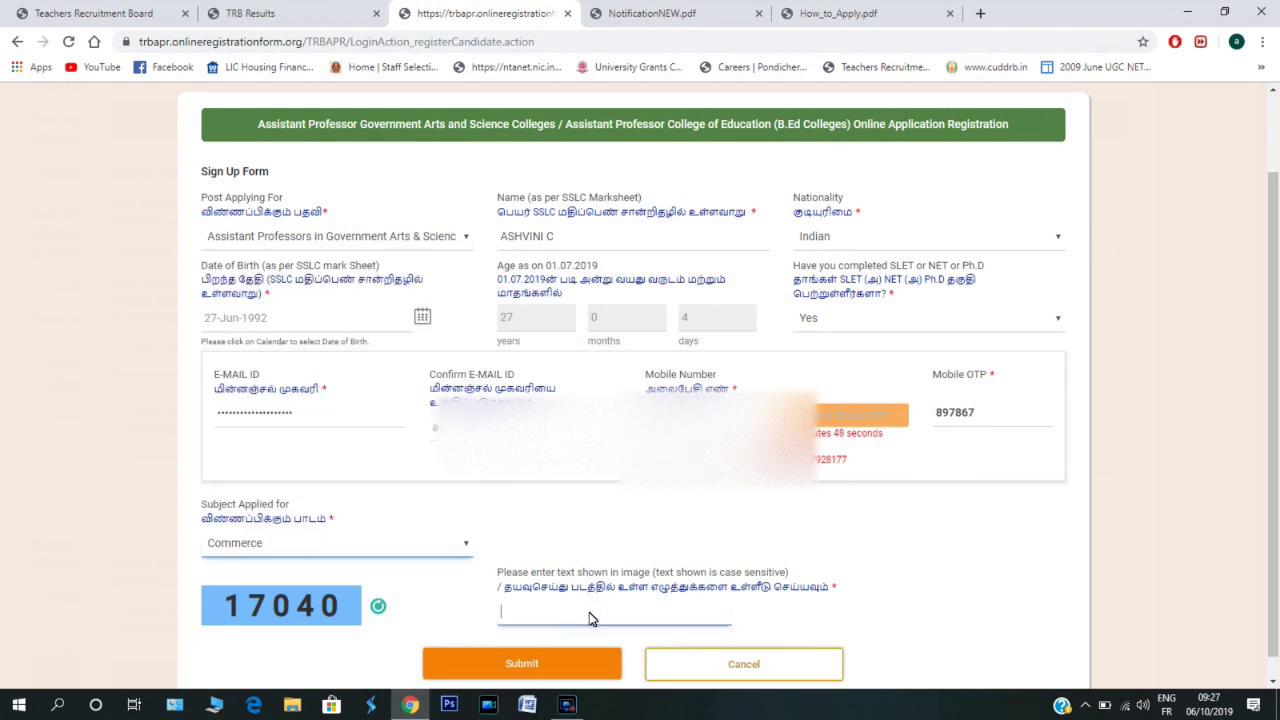
pyautogui.write('17')
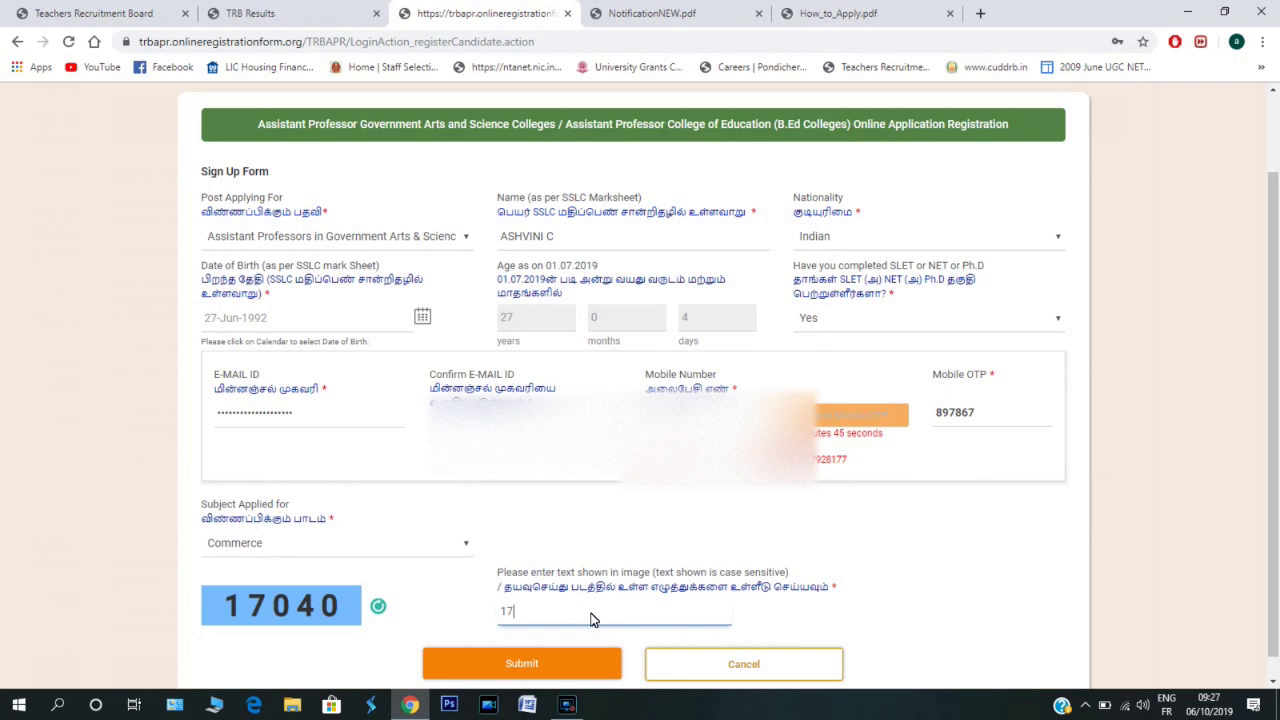
pyautogui.write('40')
pyautogui.press('BackSpace')
pyautogui.press('BackSpace')
pyautogui.write('040')
pyautogui.click(573, 672)
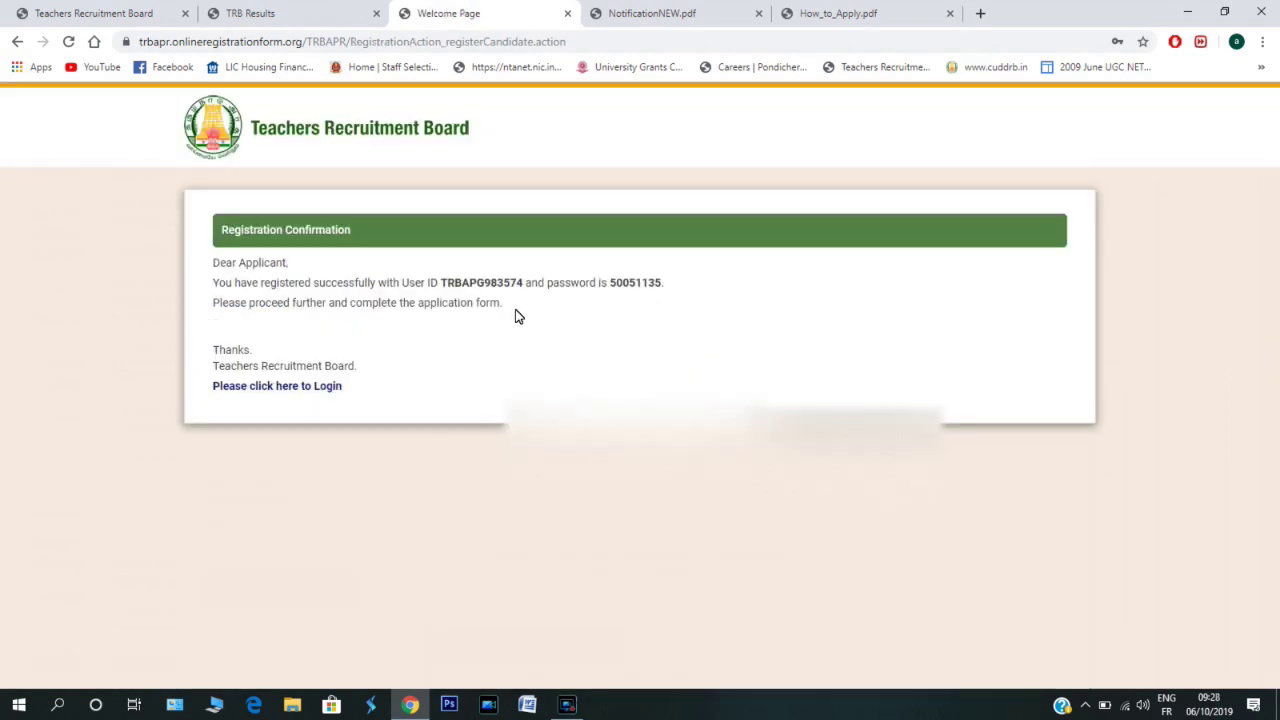
# - Go to the login page and sign in with the newly issued user ID and password
pyautogui.click(257, 389)
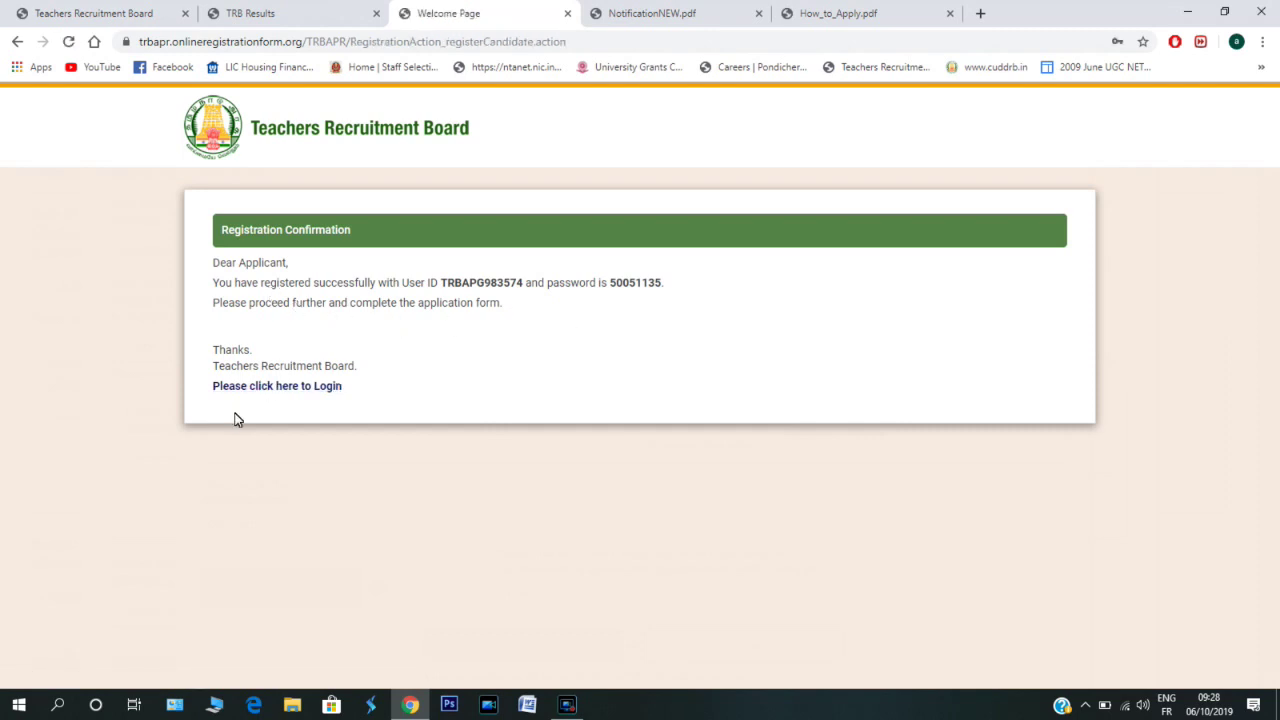
pyautogui.click(258, 390)
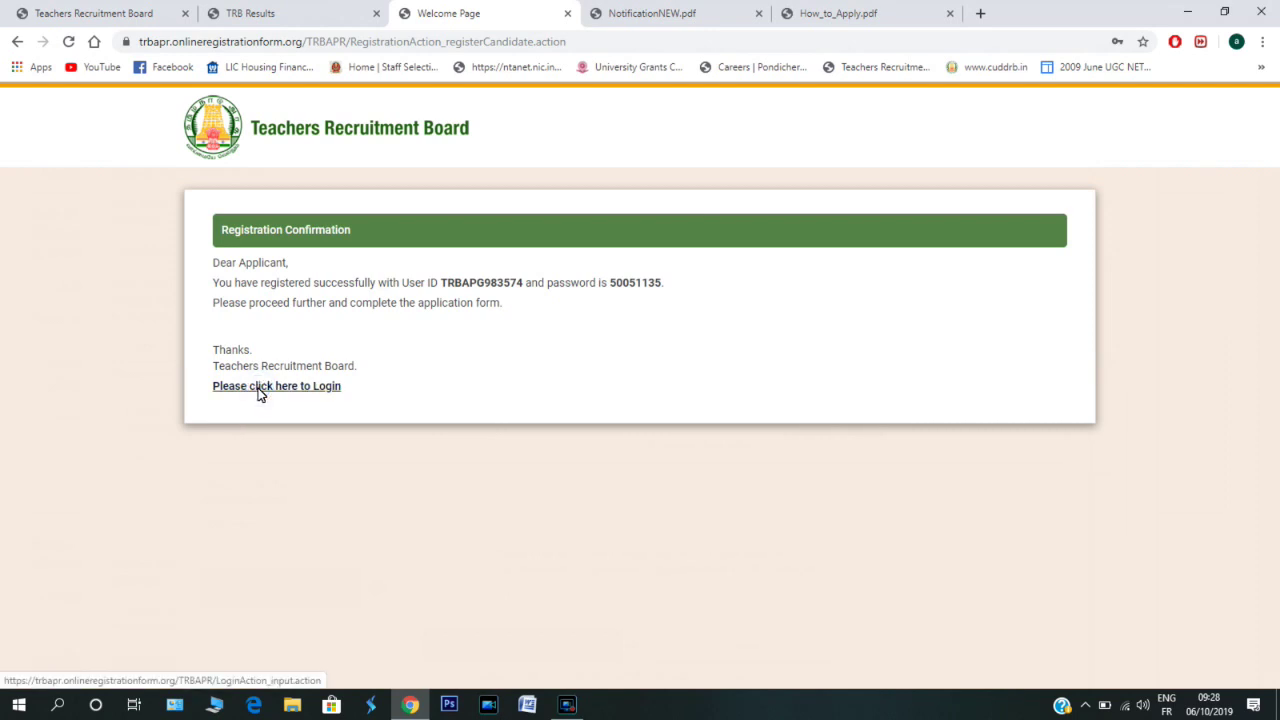
pyautogui.click(548, 338)
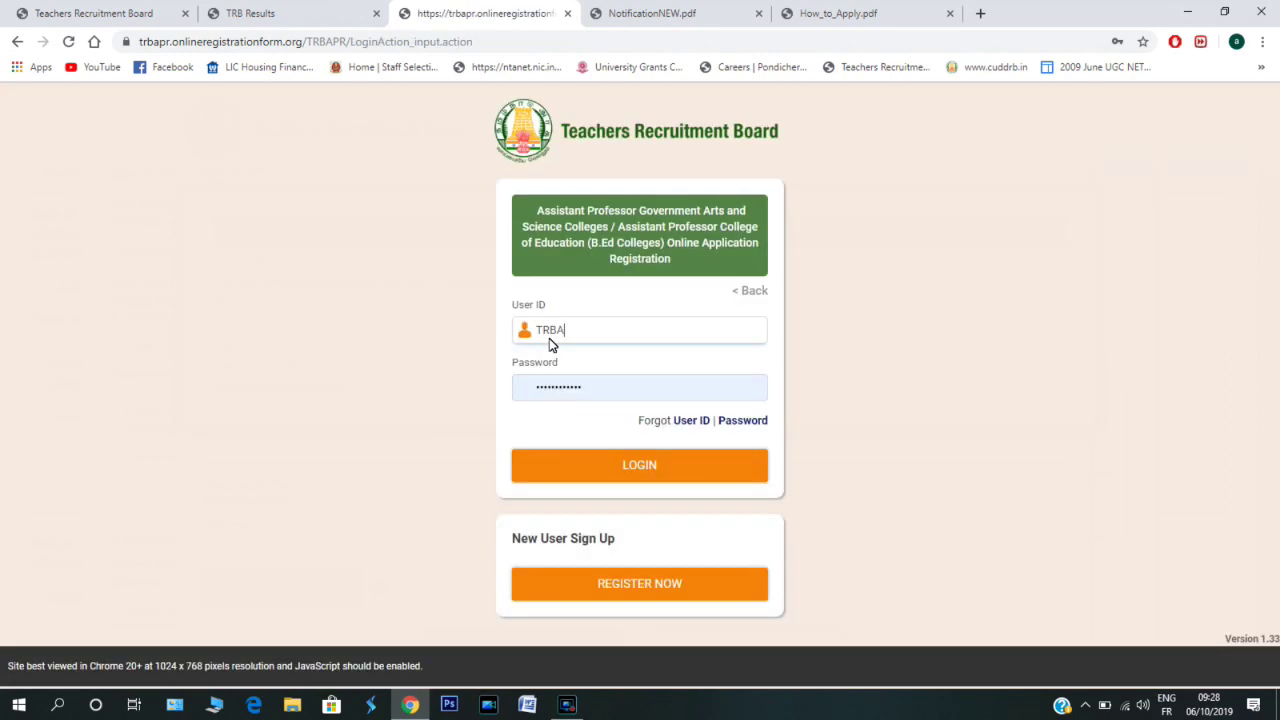
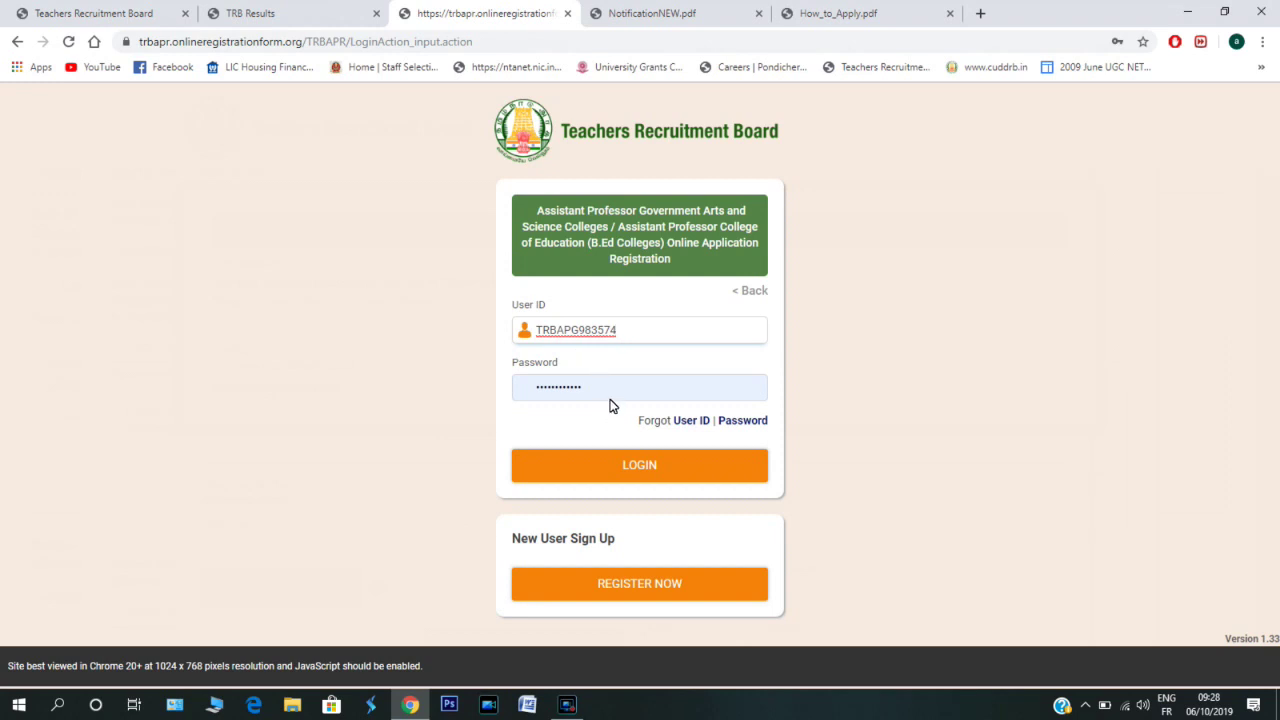
pyautogui.click(658, 475)
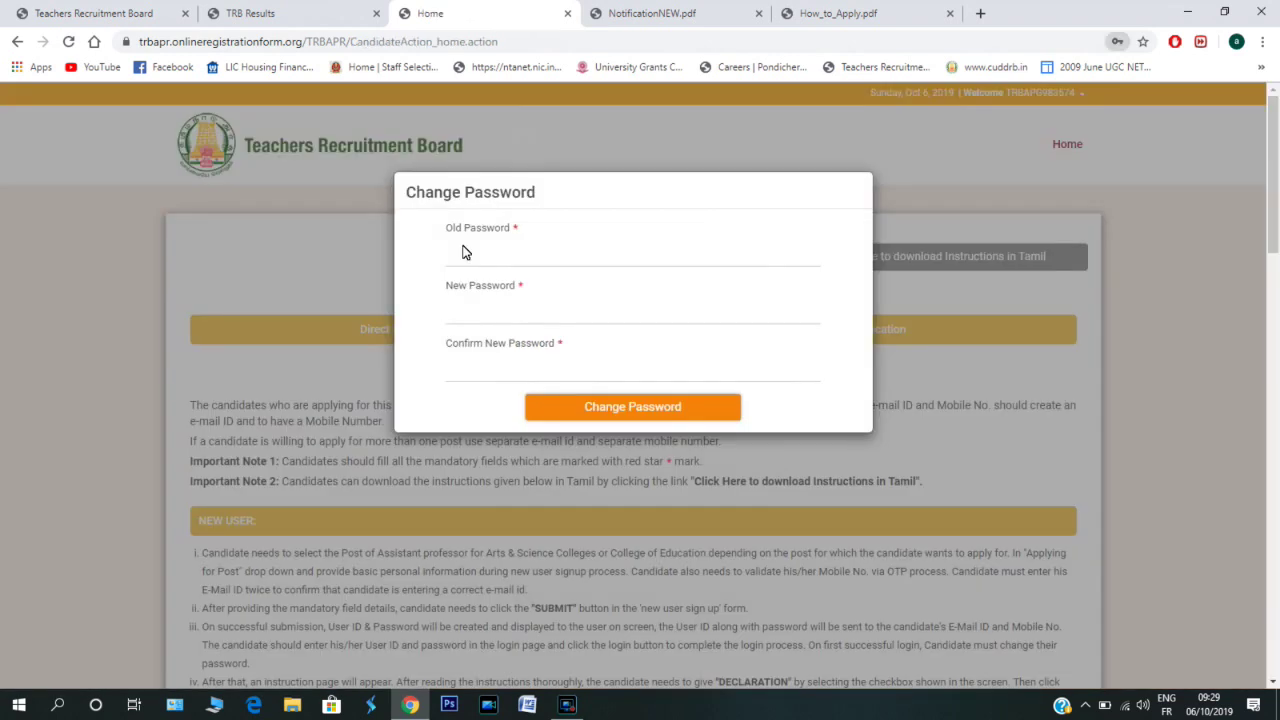
# - Enter the initial password and a new password twice, then confirm the change
pyautogui.click(517, 234)
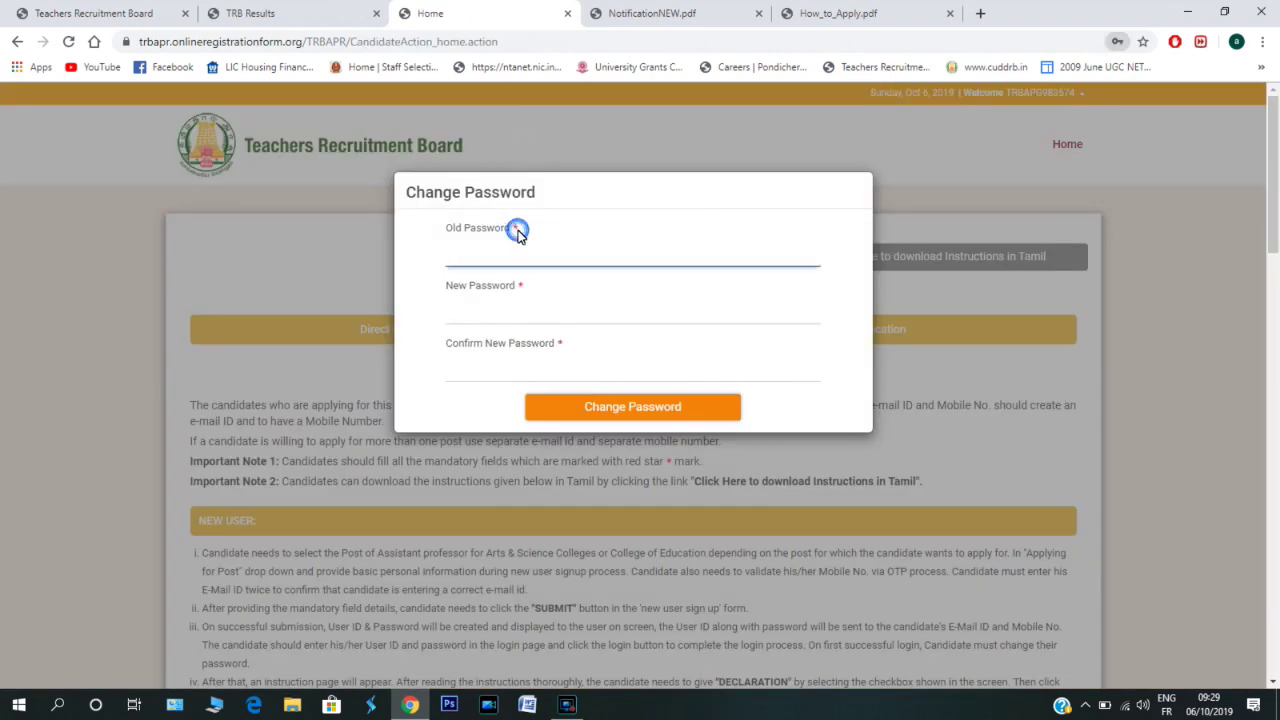
pyautogui.click(517, 251)
pyautogui.write('*')
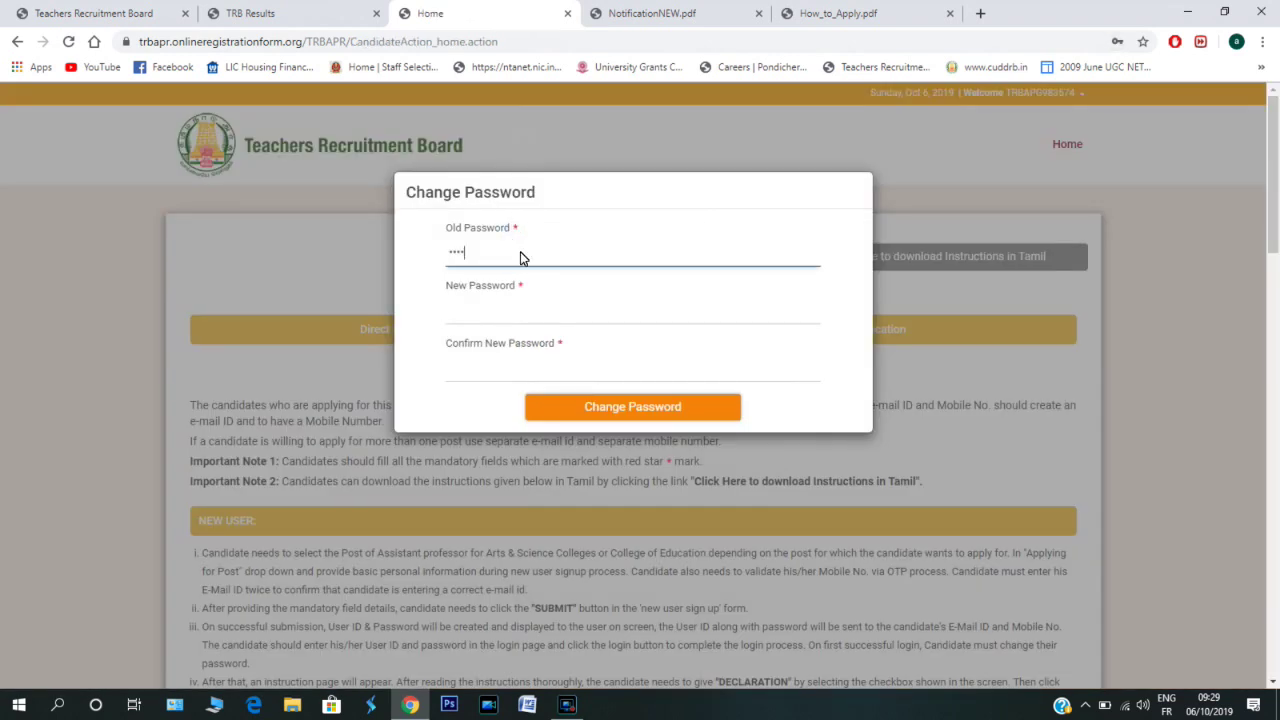
pyautogui.write('**')
pyautogui.click(544, 304)
pyautogui.write('********')
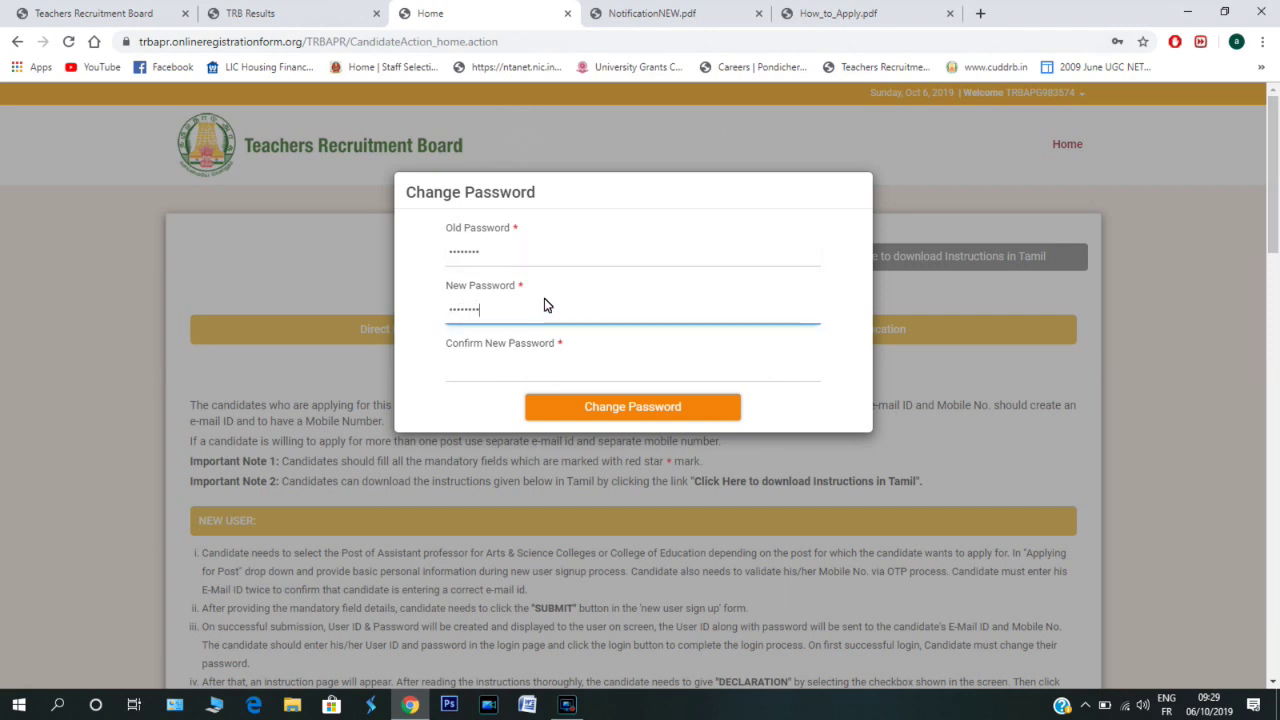
pyautogui.click(504, 374)
pyautogui.write('*')
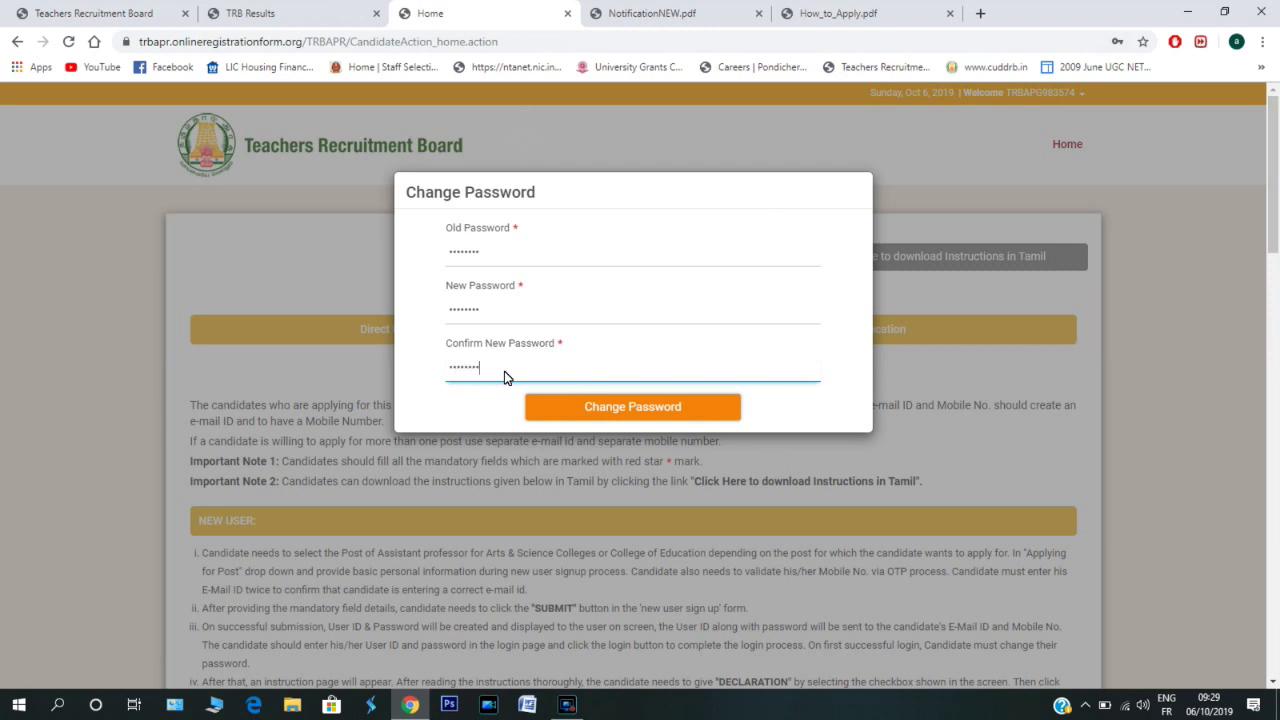
pyautogui.click(636, 409)
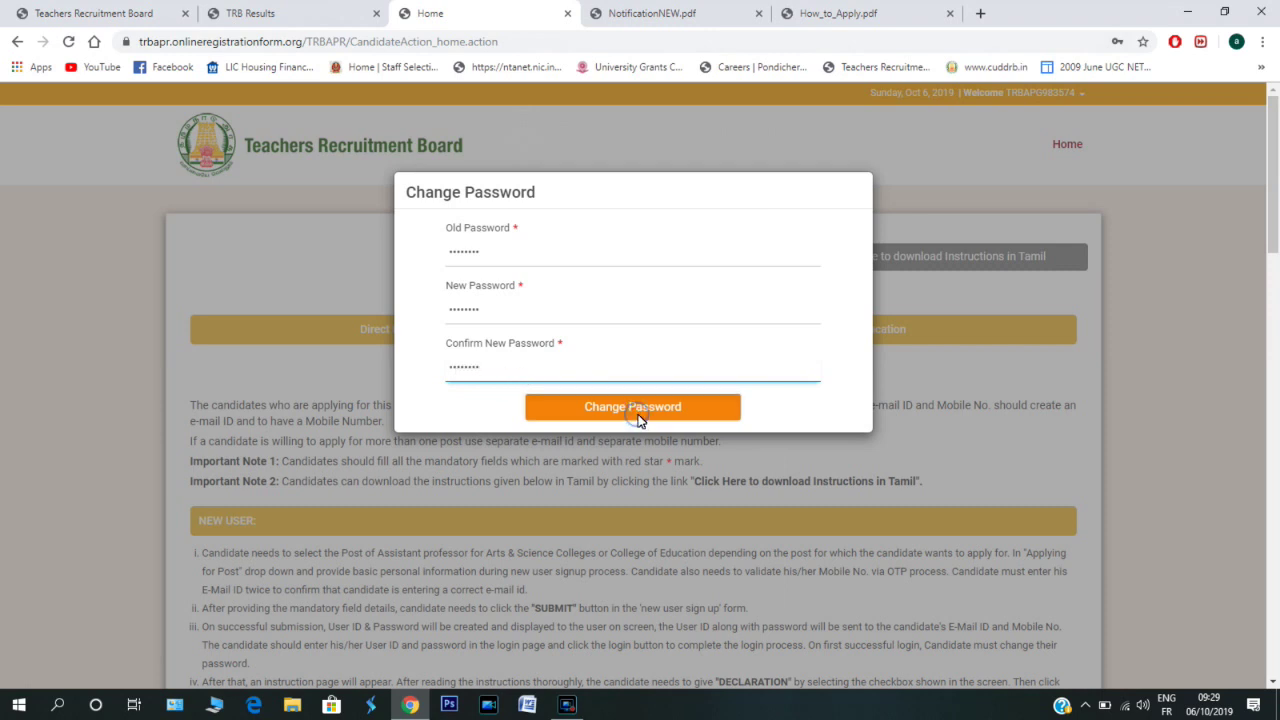
pyautogui.scroll(-3, 641, 421)
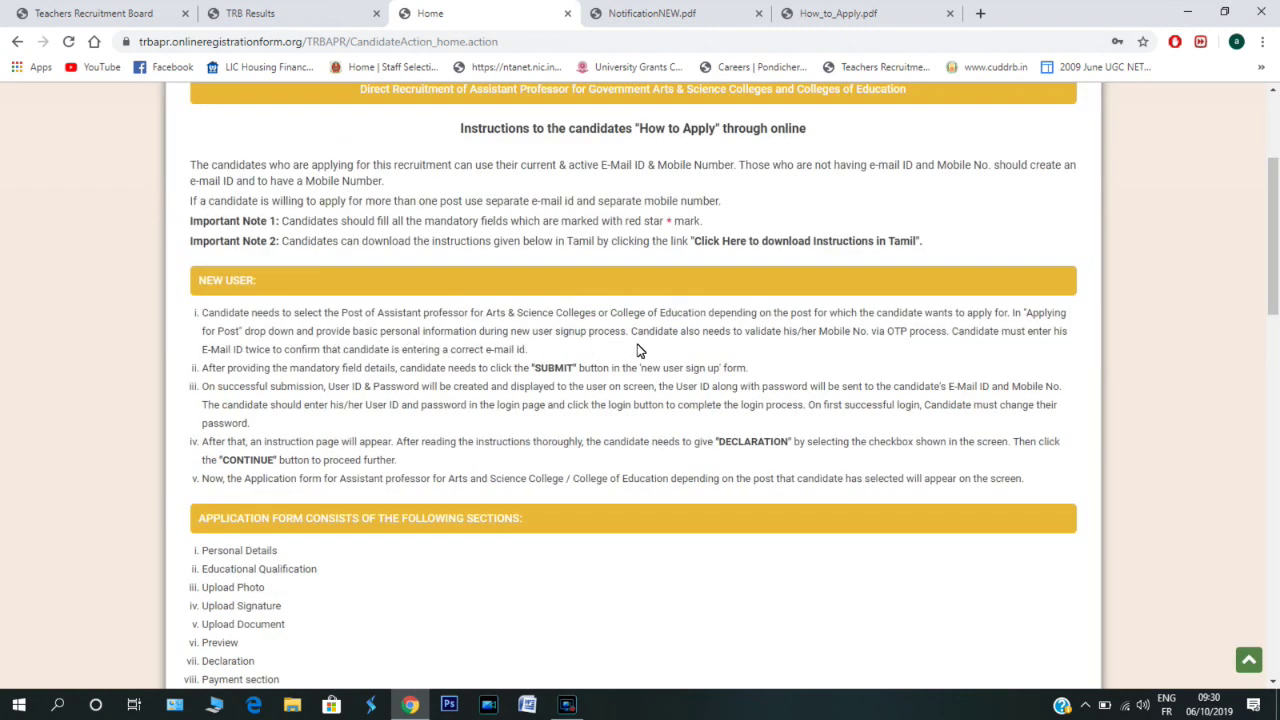
# - Tick the 'I have fully read and understood' declaration below the instructions and continue
pyautogui.scroll(-6, 641, 349)
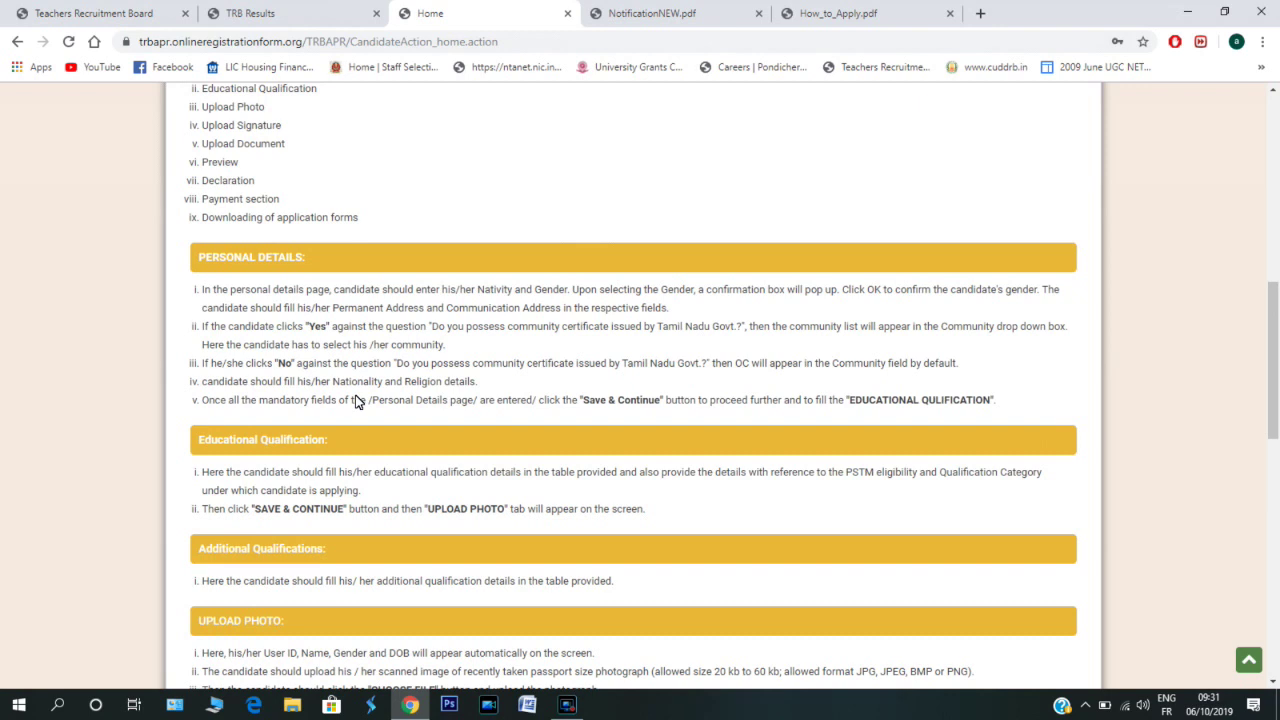
pyautogui.scroll(-10, 355, 400)
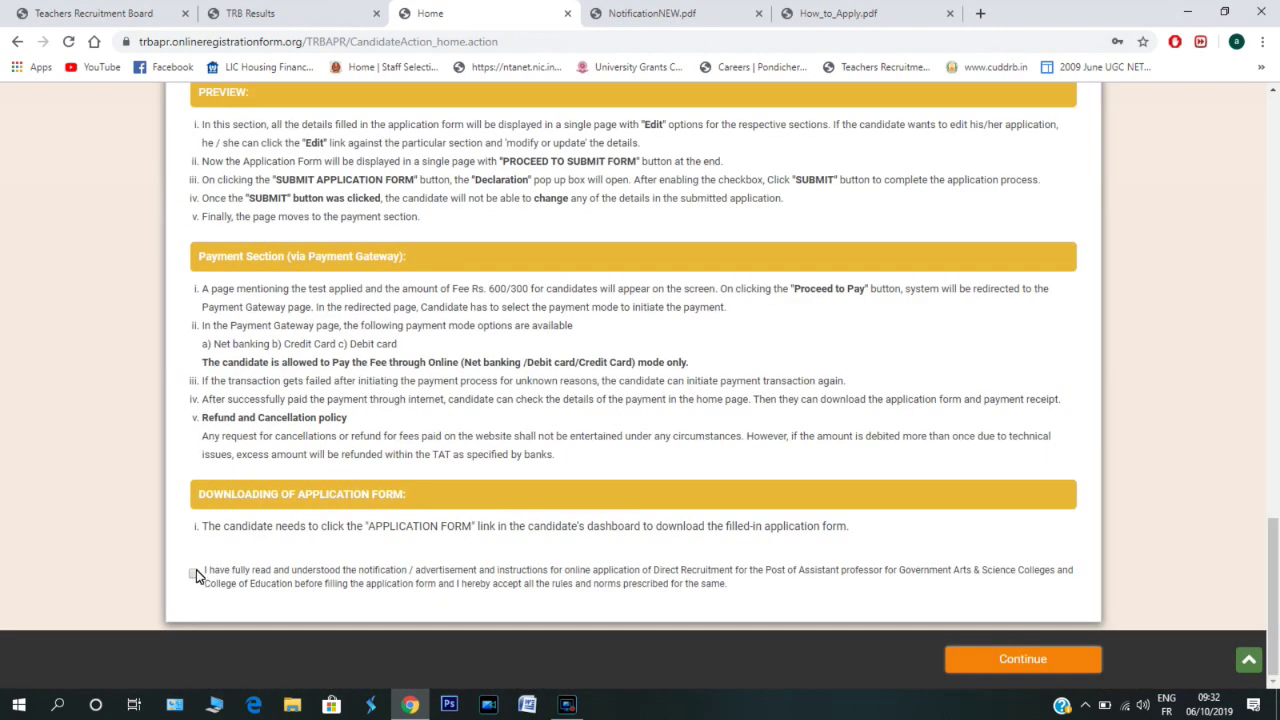
pyautogui.click(193, 575)
pyautogui.click(1007, 650)
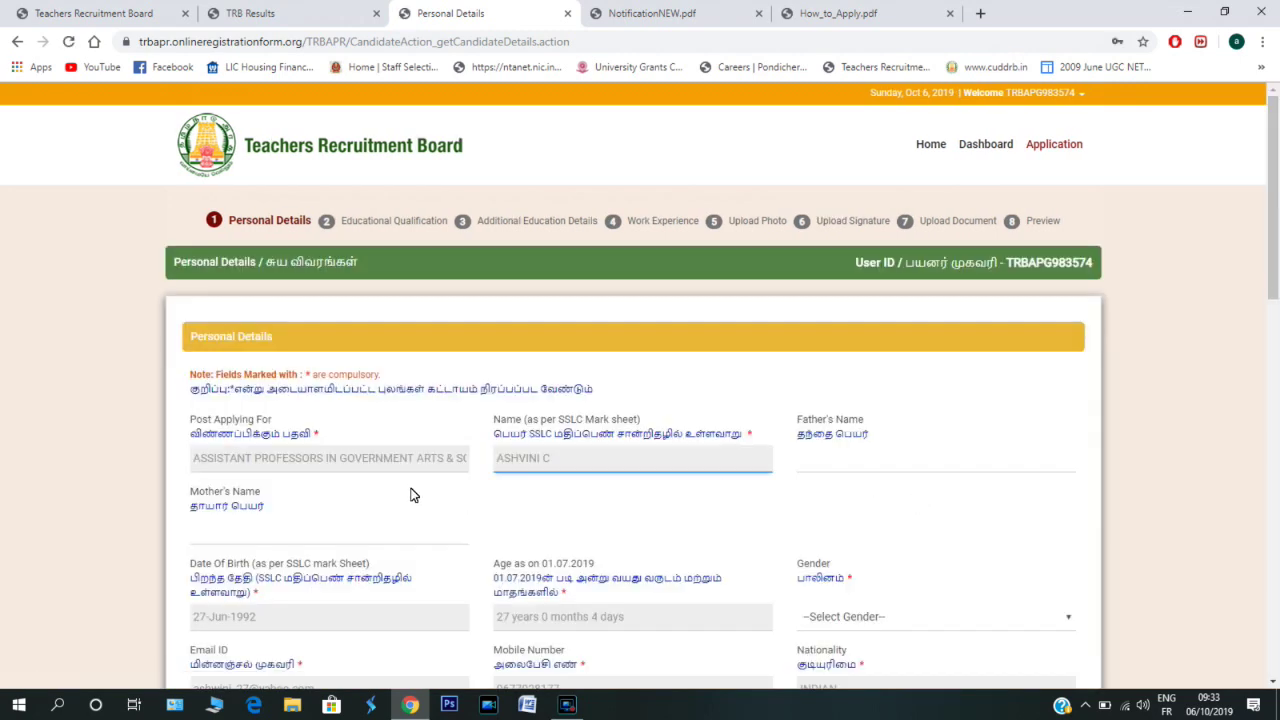
# - Type the father's name, then the mother's name, correcting a typo in it
pyautogui.click(346, 465)
pyautogui.click(897, 459)
pyautogui.write('COUMAR')
pyautogui.click(329, 536)
pyautogui.write('MANIL')
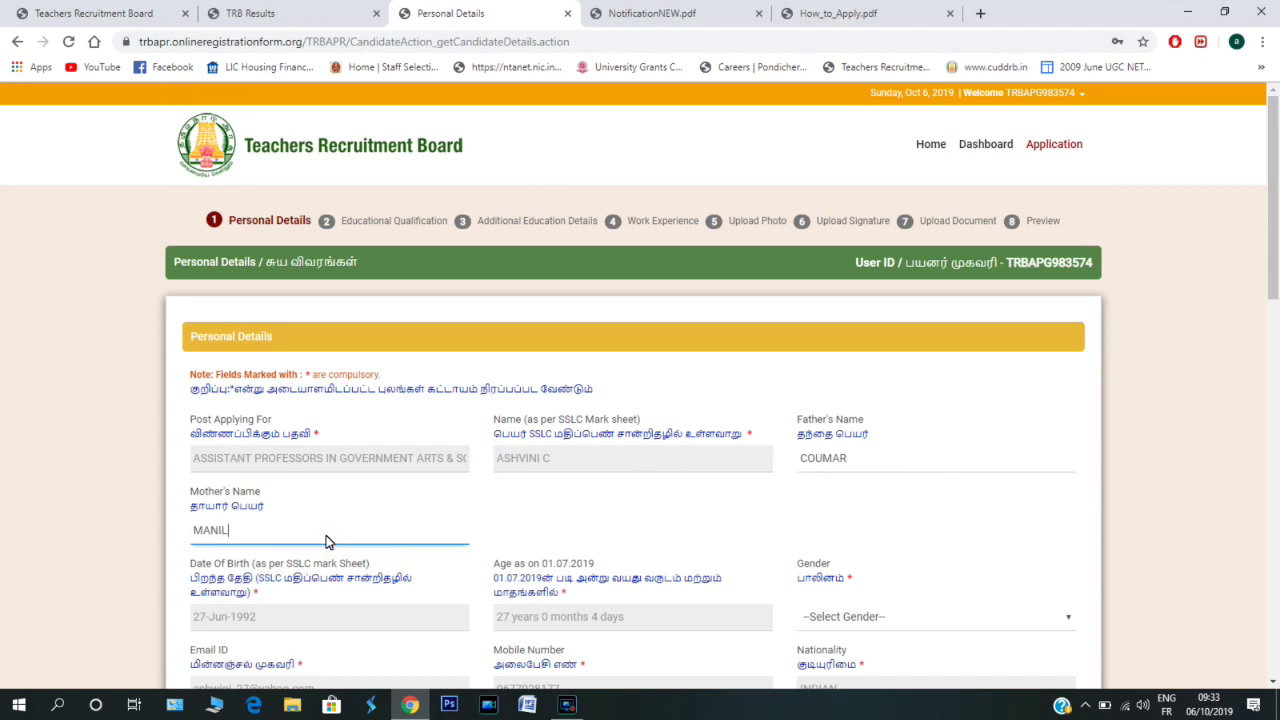
pyautogui.press('BackSpace')
pyautogui.write('MEGALAYE')
pyautogui.scroll(-3, 436, 533)
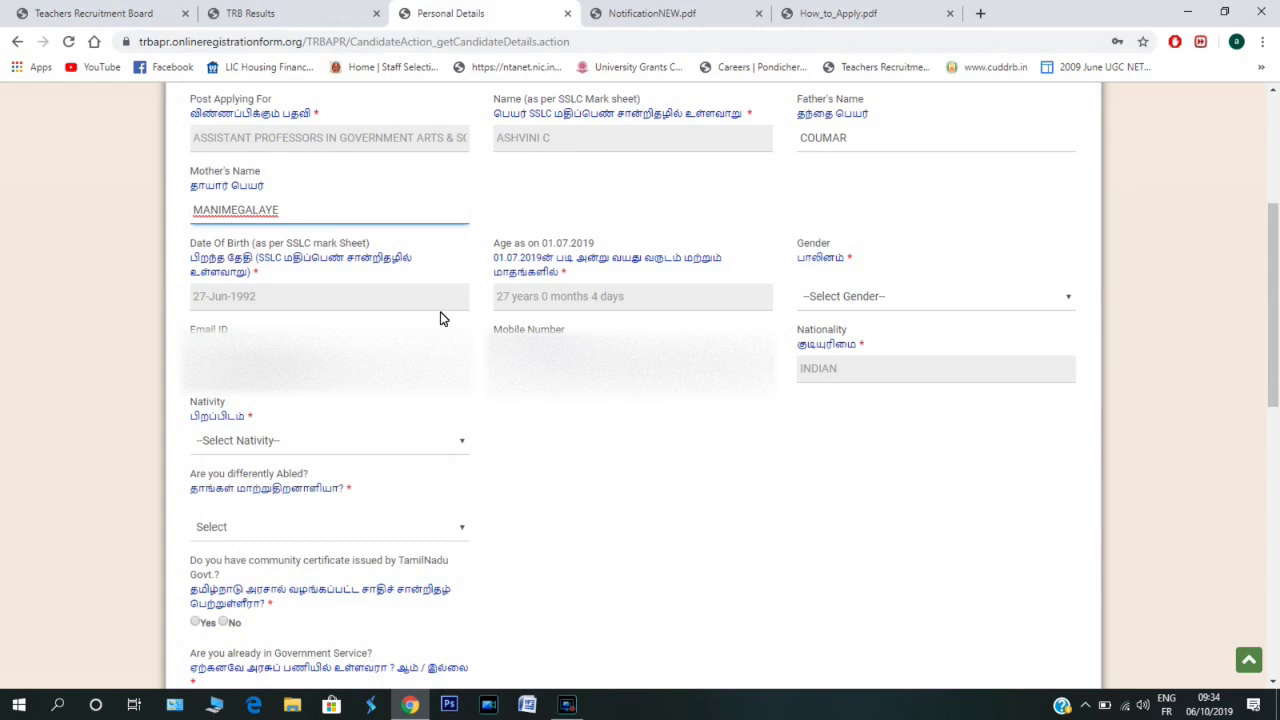
# - Set Gender to Female and confirm it with Ok
pyautogui.click(948, 308)
pyautogui.click(1064, 300)
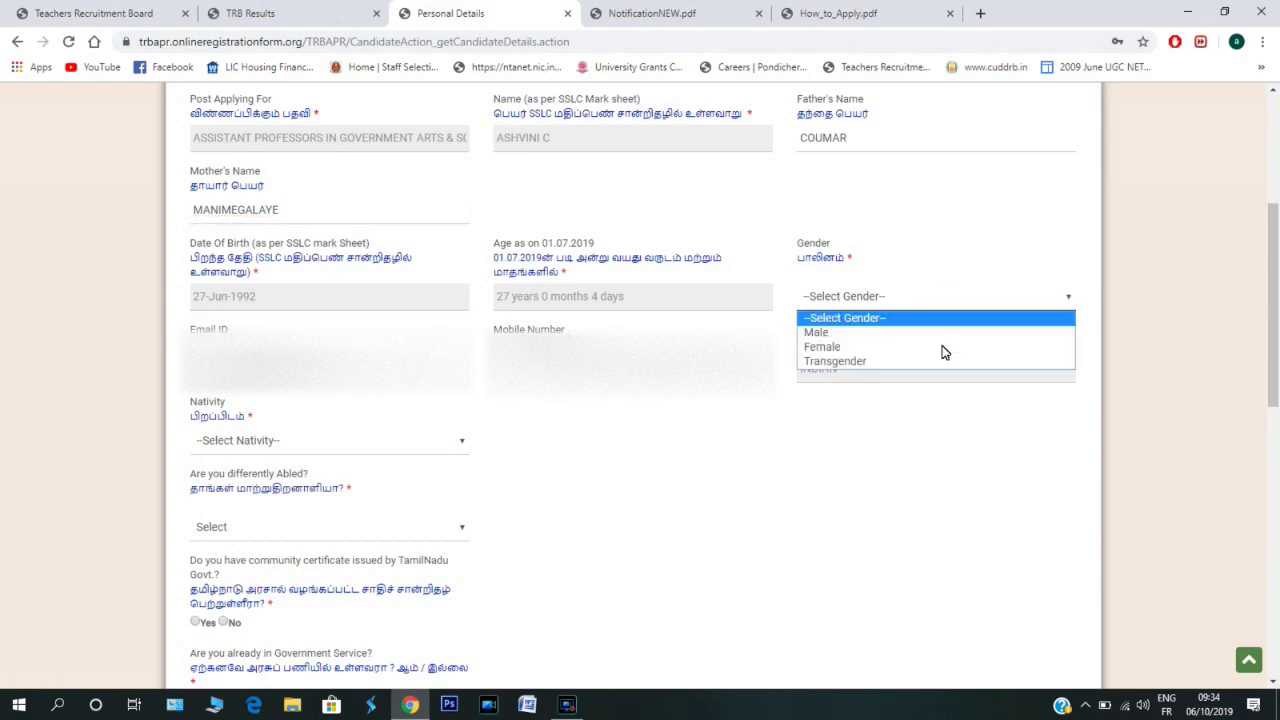
pyautogui.click(824, 348)
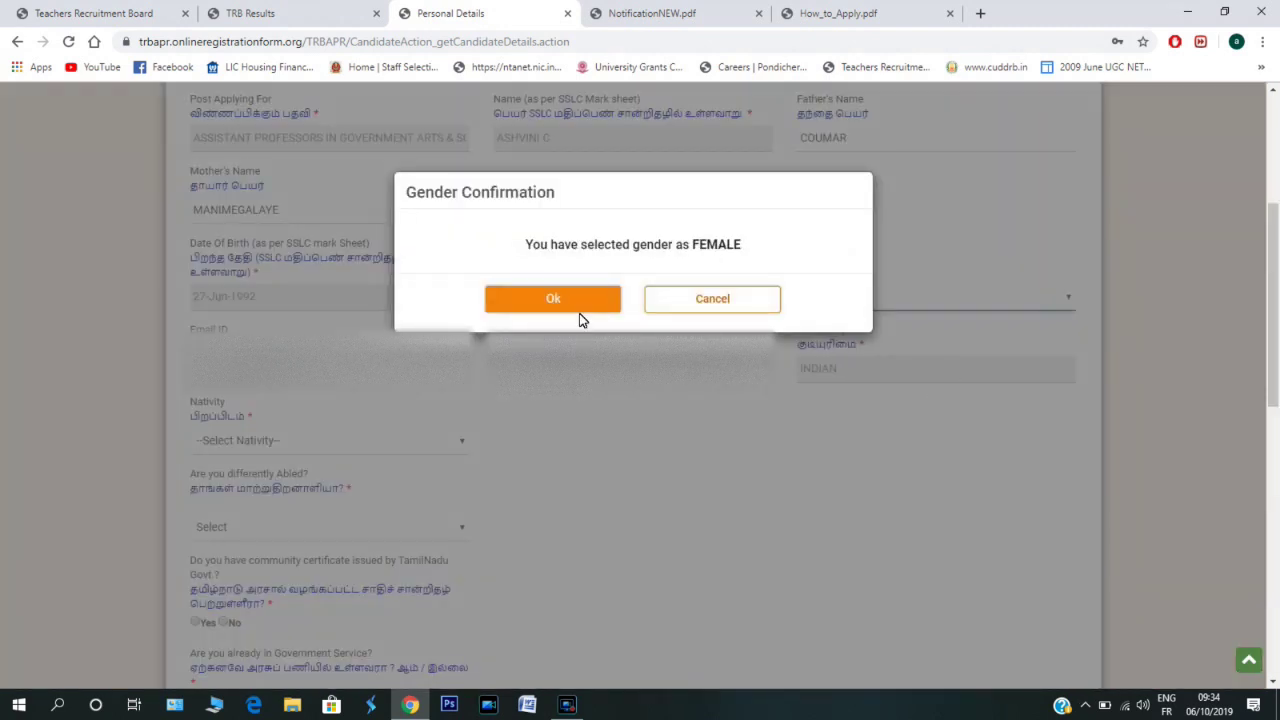
pyautogui.click(564, 302)
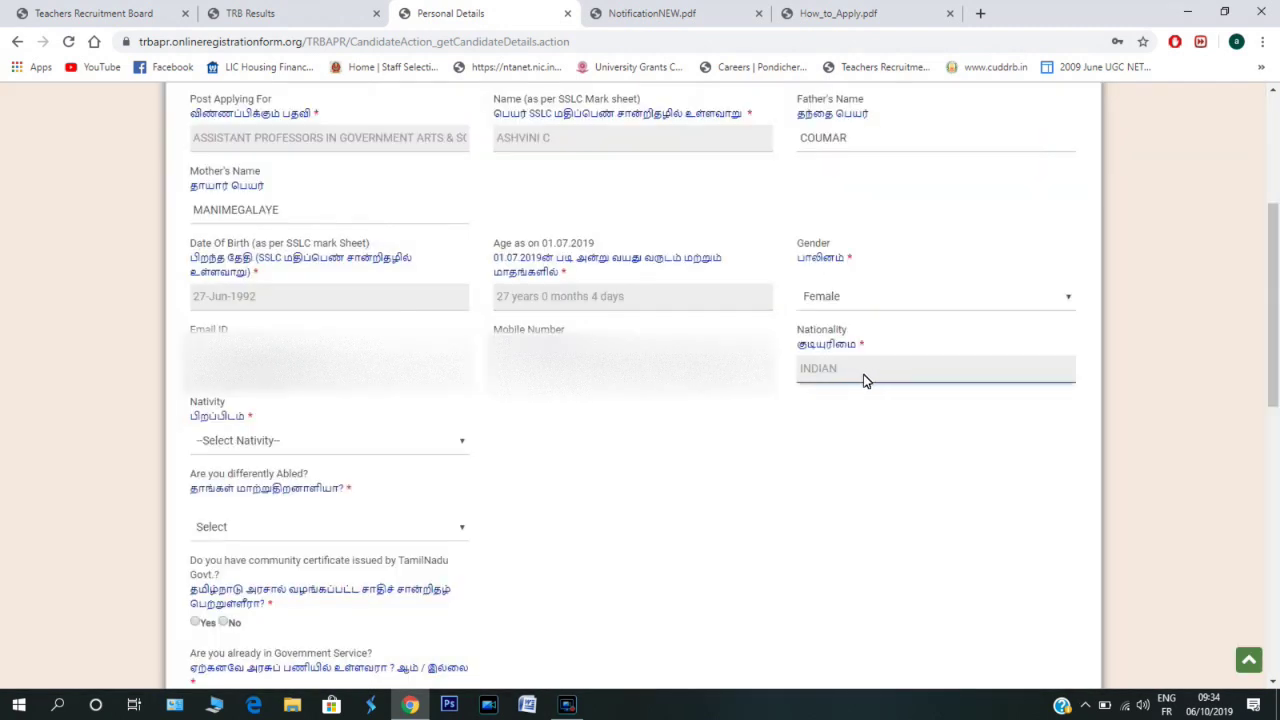
# - Set Nativity to Other and Other Nativity to Pondicherry
pyautogui.click(457, 449)
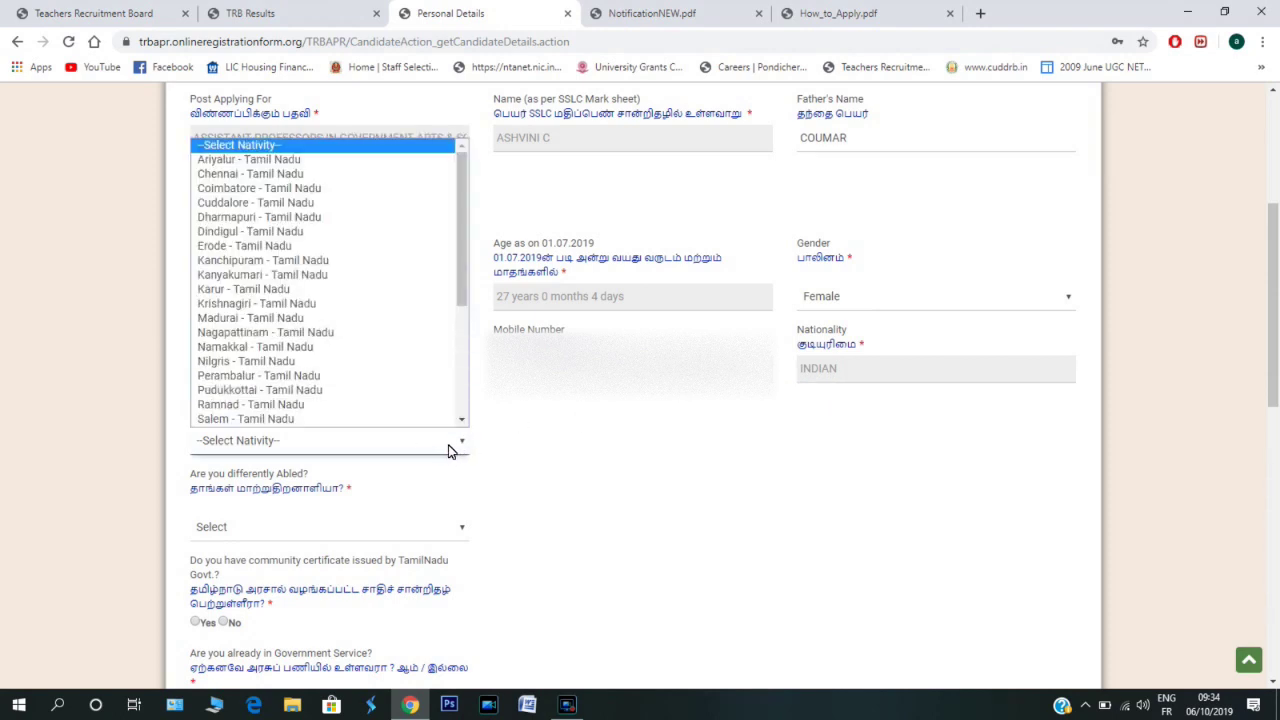
pyautogui.press('p')
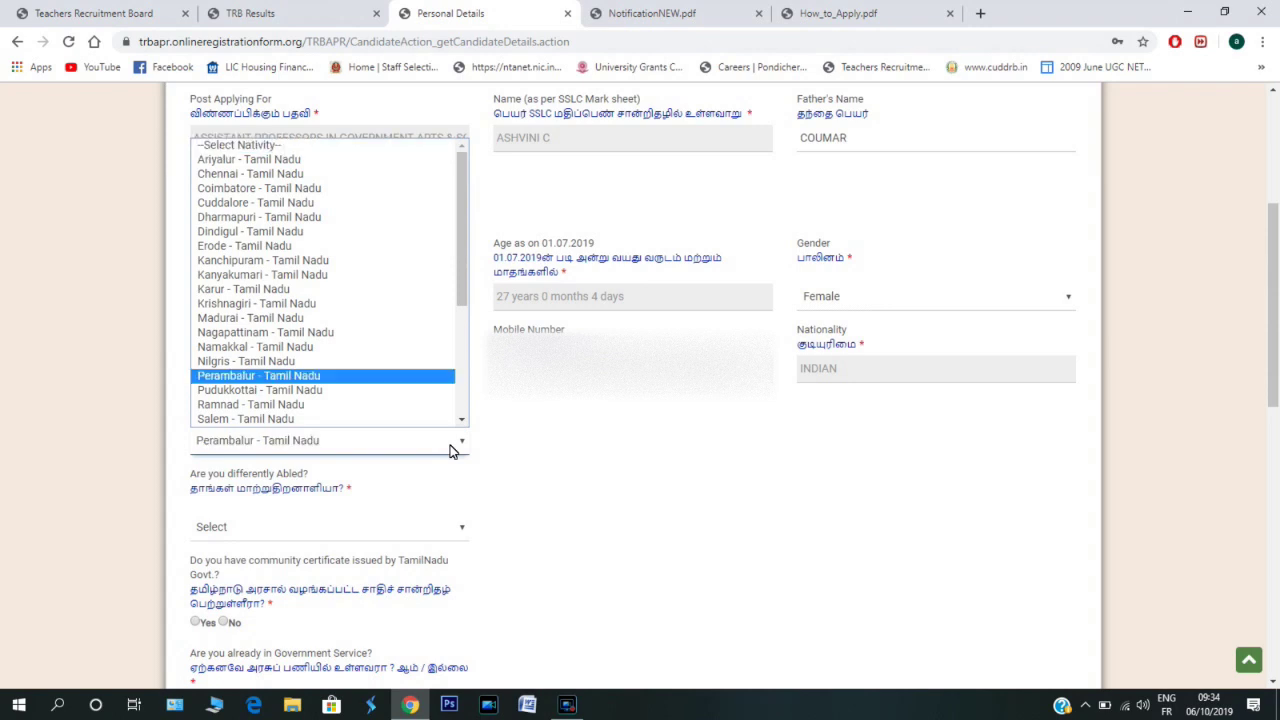
pyautogui.press('u')
pyautogui.scroll(-5, 329, 369)
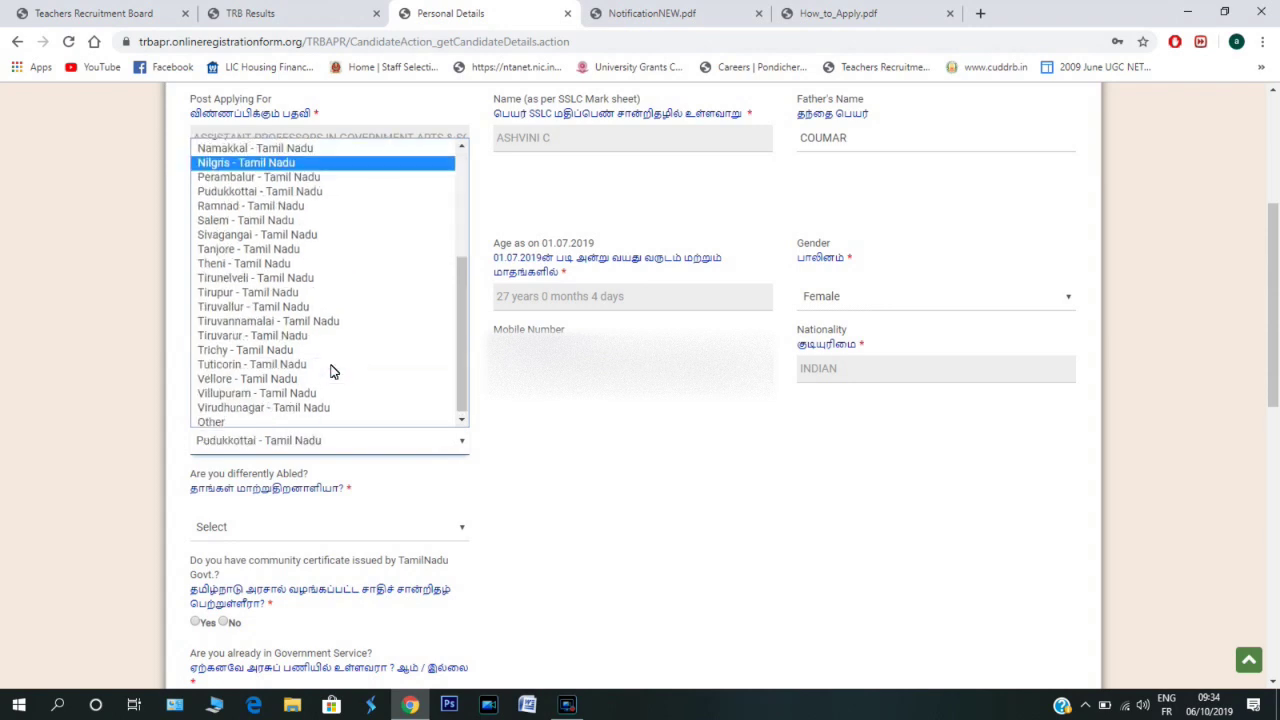
pyautogui.click(264, 419)
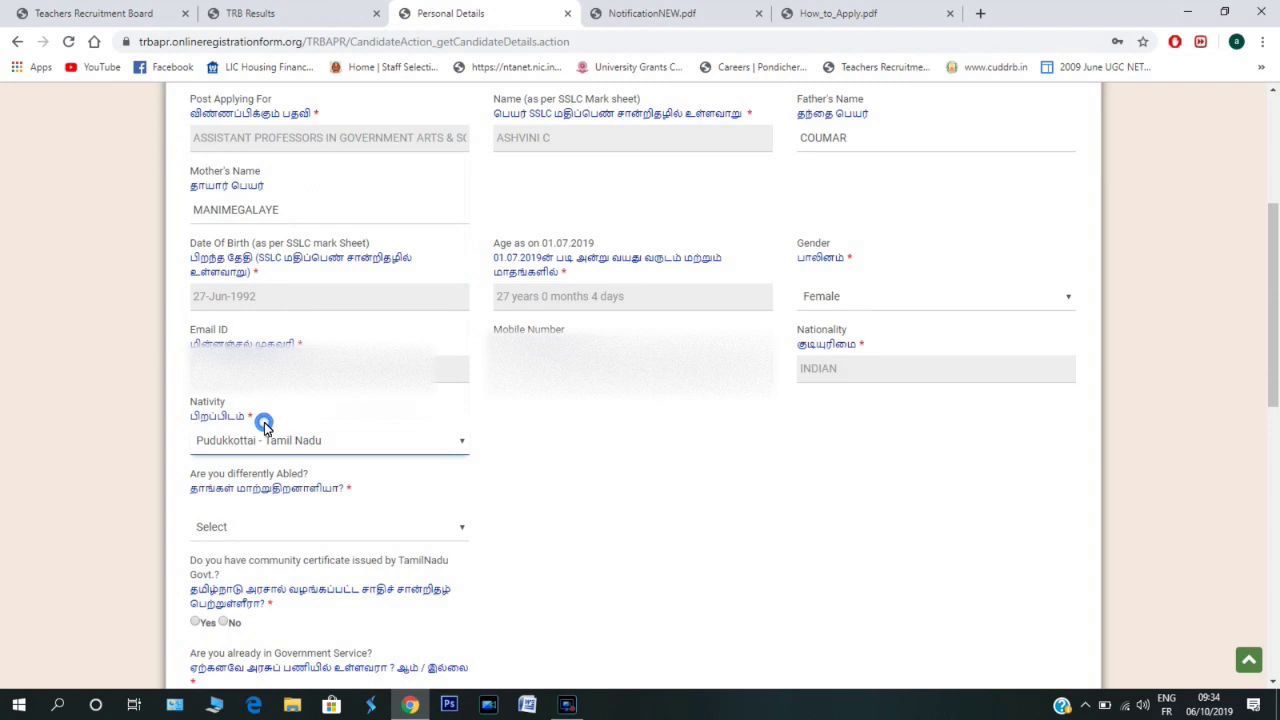
pyautogui.click(763, 443)
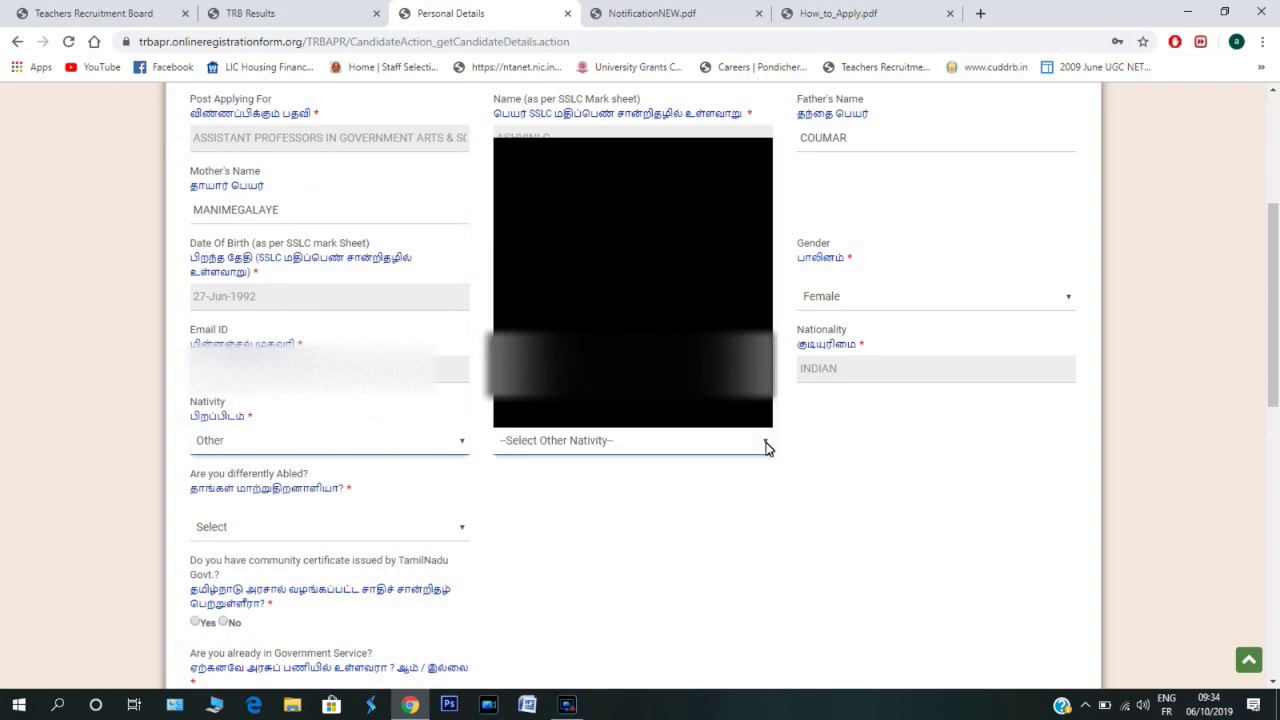
pyautogui.scroll(-1, 685, 395)
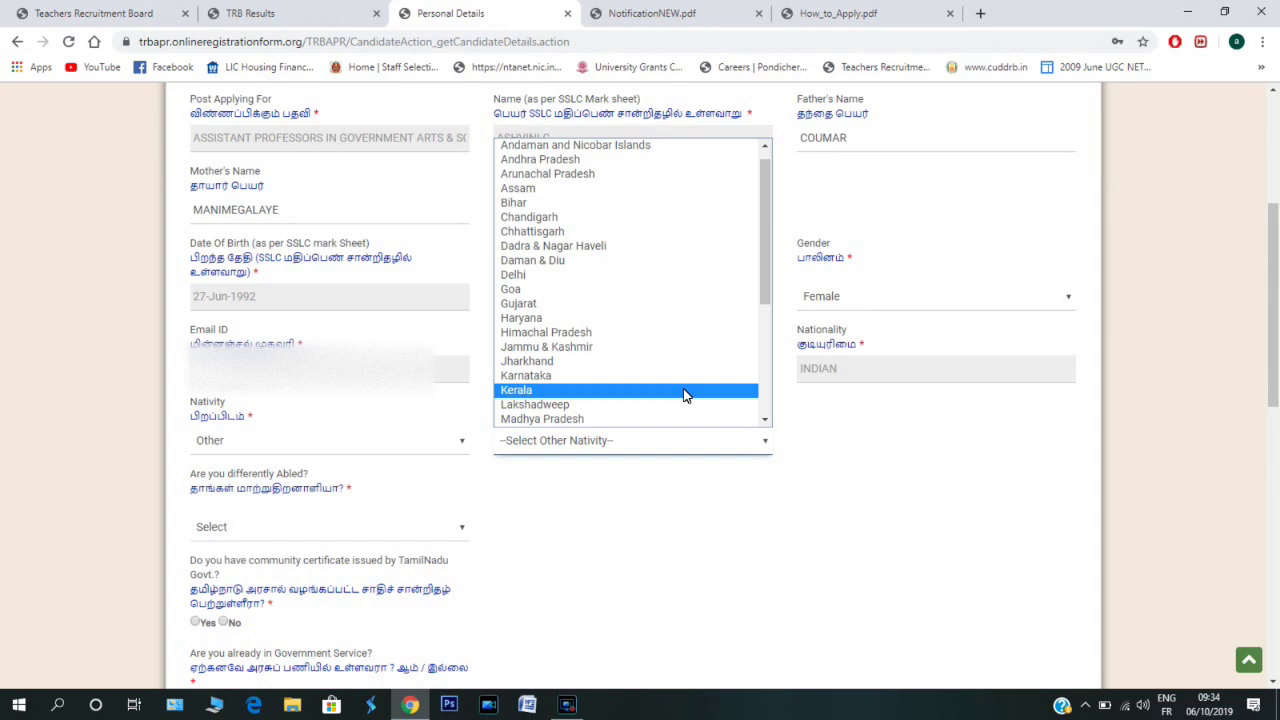
pyautogui.press('p')
pyautogui.press('p')
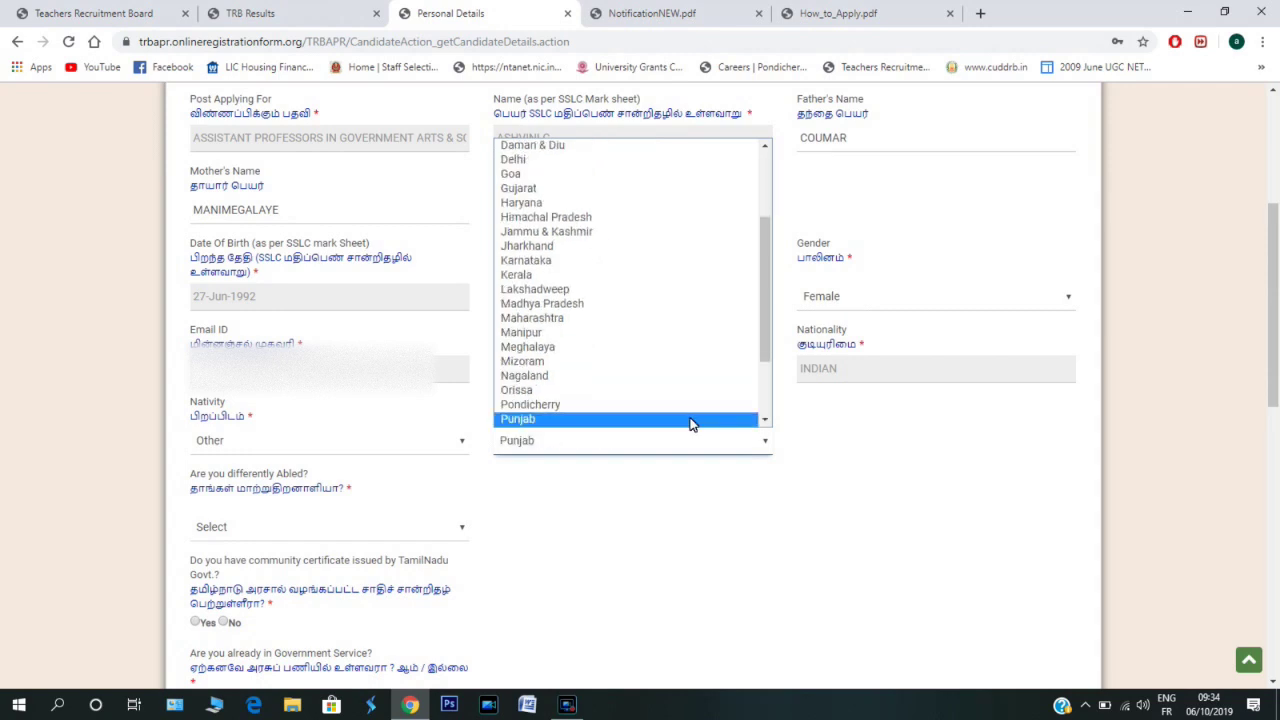
pyautogui.click(690, 404)
pyautogui.scroll(-2, 231, 363)
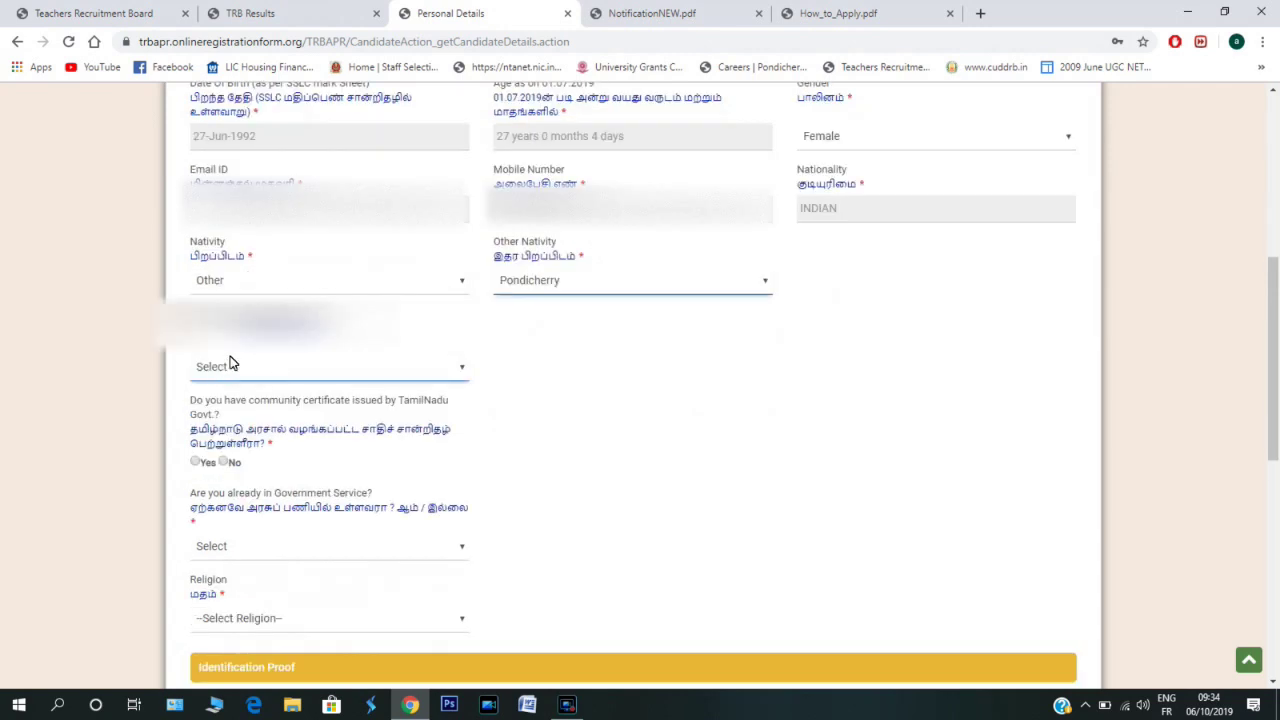
# - Answer No to holding a Tamil Nadu community certificate
pyautogui.click(451, 370)
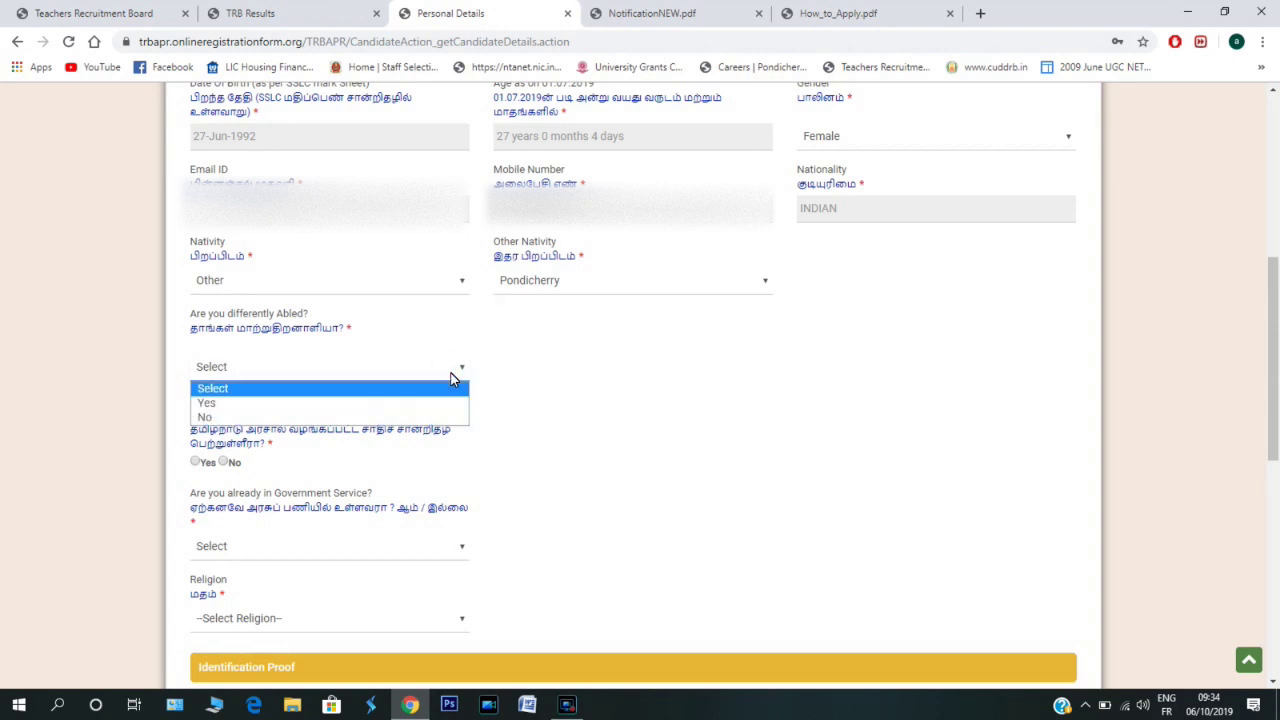
pyautogui.click(369, 430)
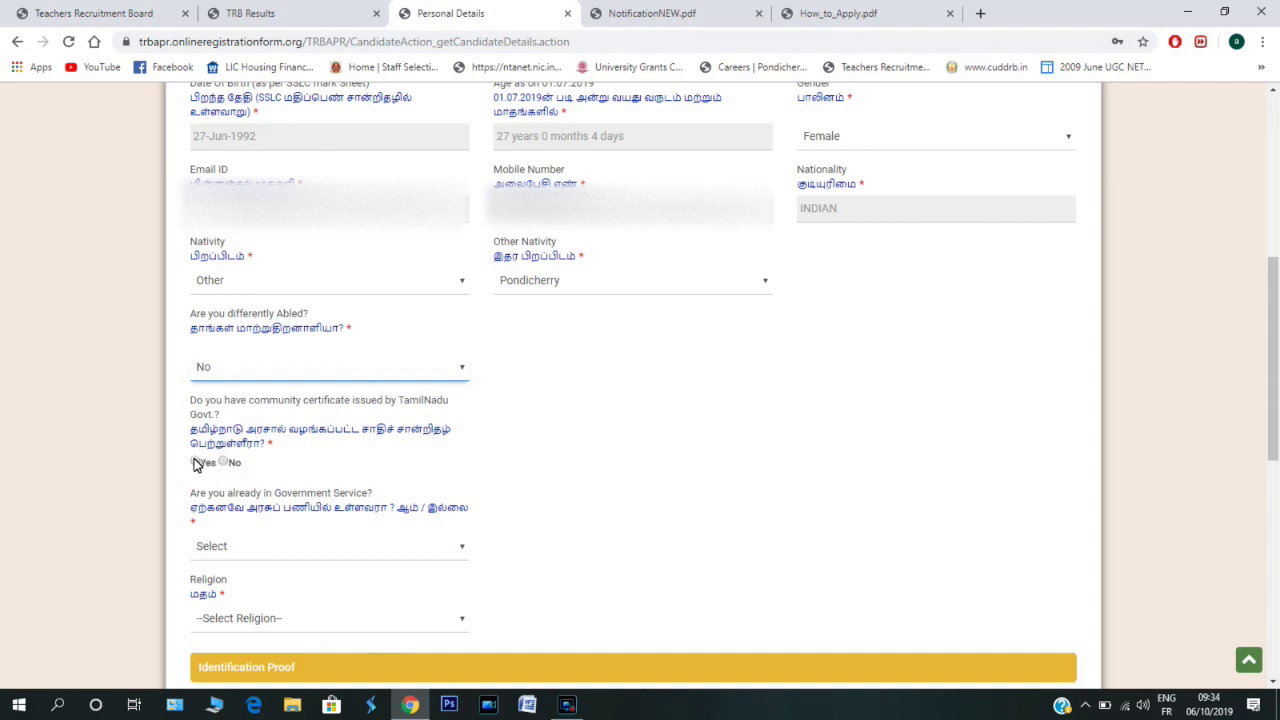
pyautogui.click(226, 463)
pyautogui.scroll(-2, 226, 380)
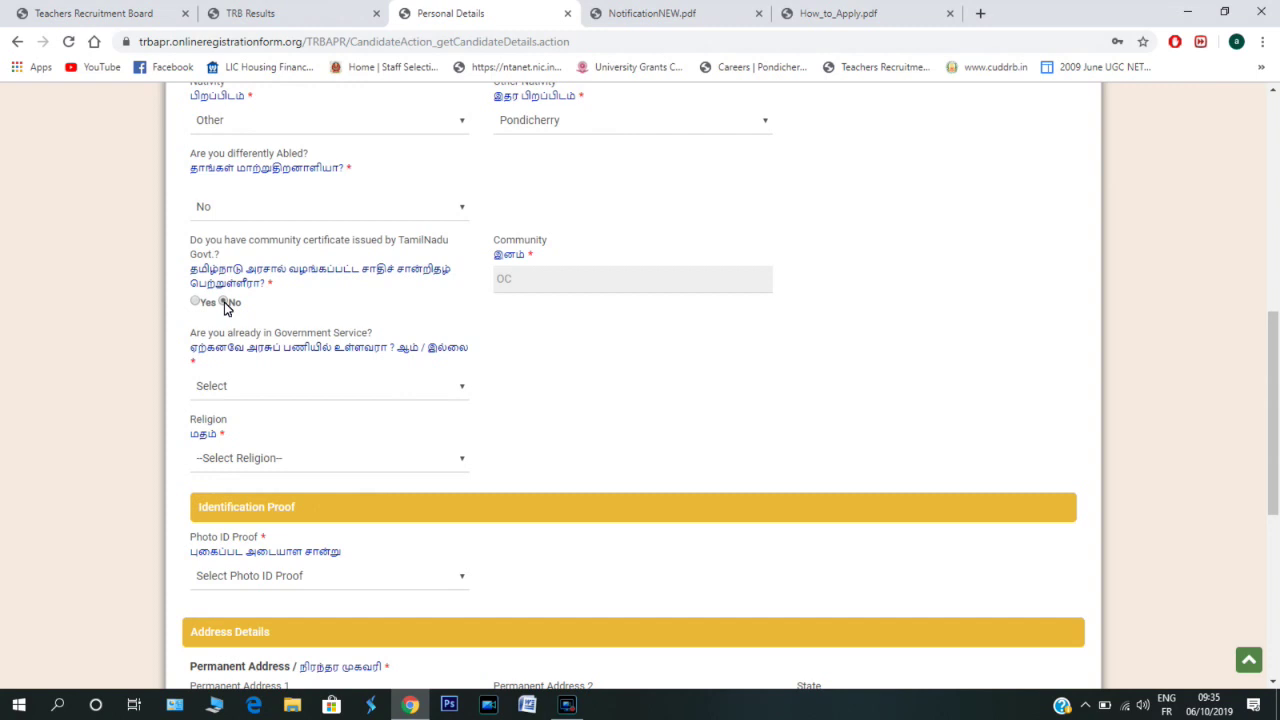
pyautogui.scroll(2, 194, 300)
pyautogui.click(196, 463)
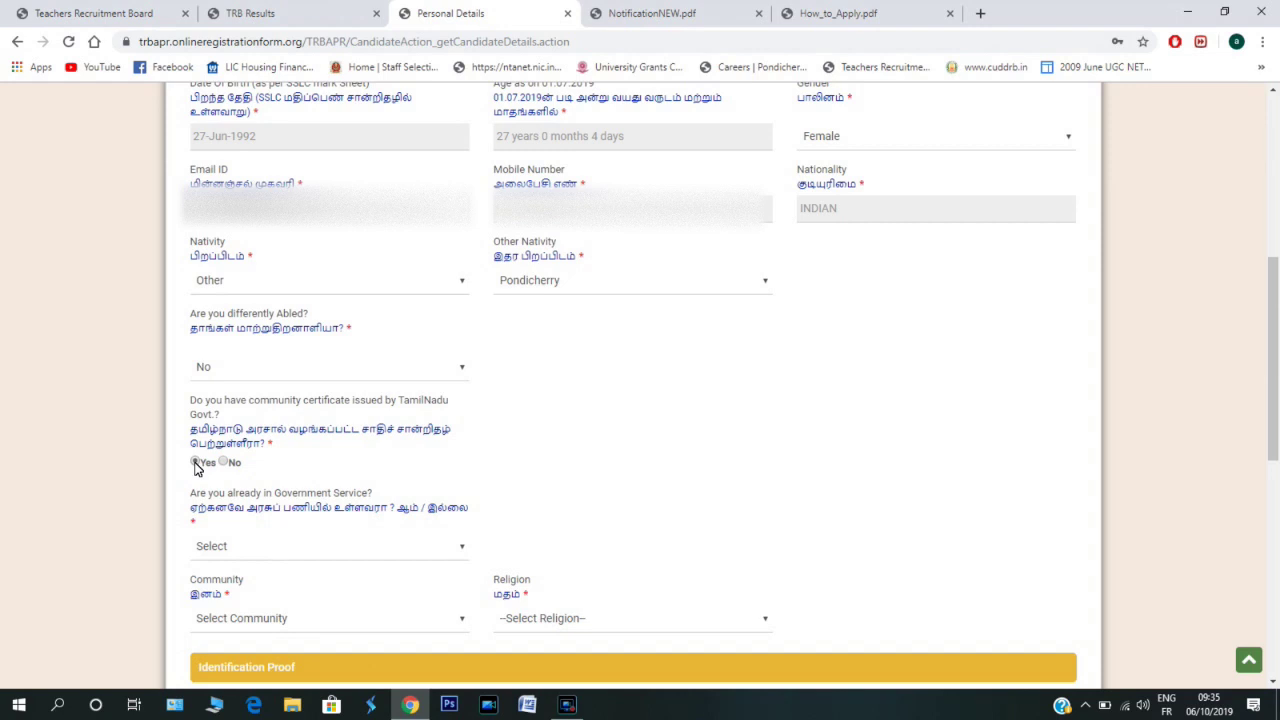
pyautogui.scroll(-2, 197, 467)
# - Set Government Service to No, with community left as OC
pyautogui.click(460, 386)
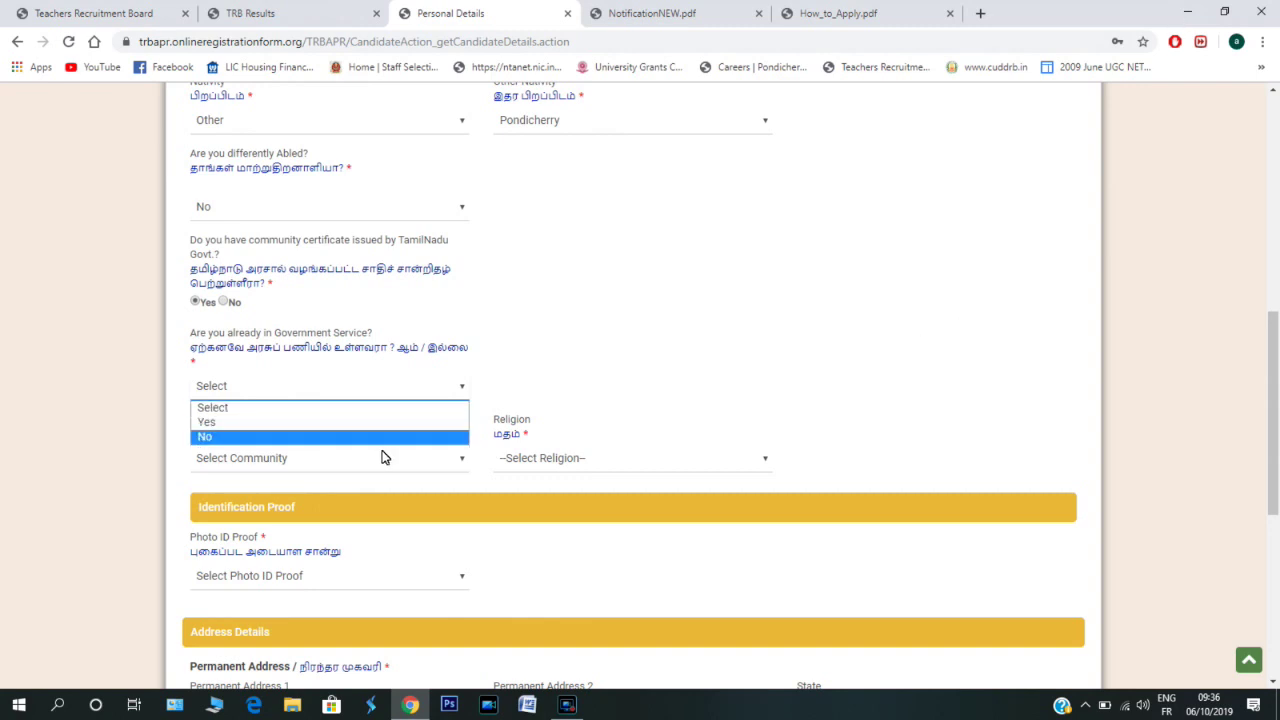
pyautogui.click(240, 436)
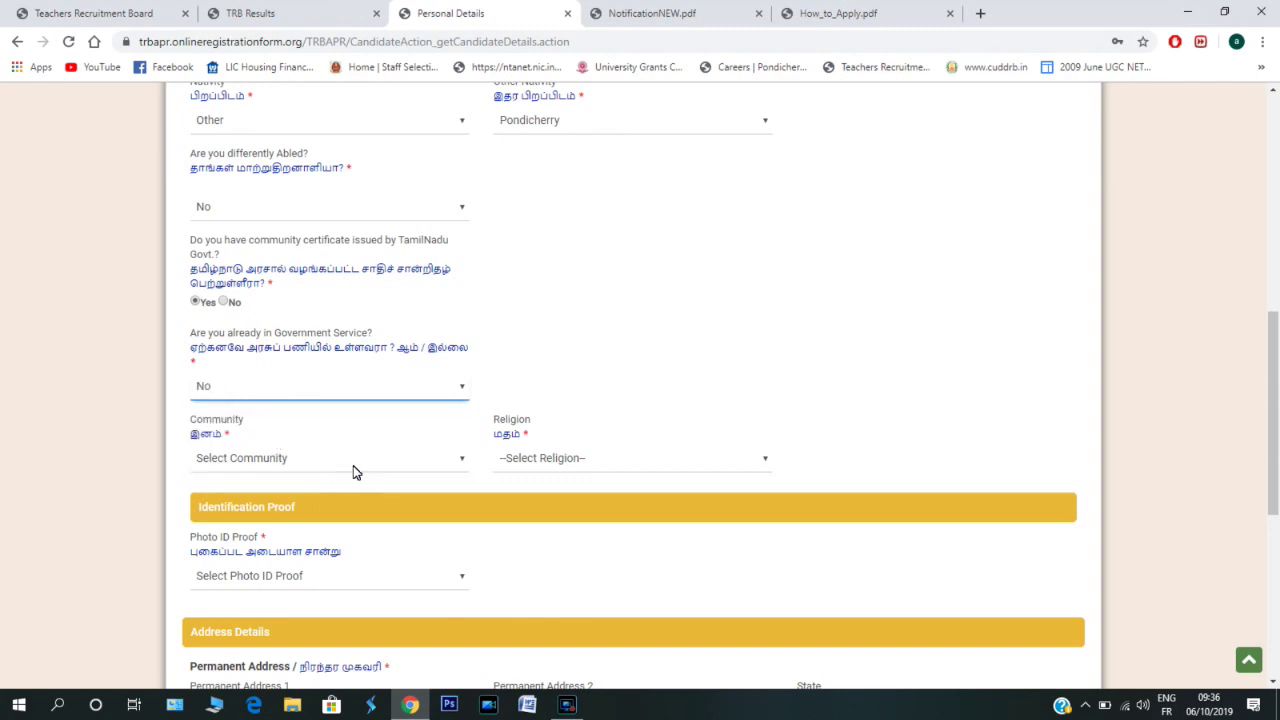
pyautogui.click(459, 466)
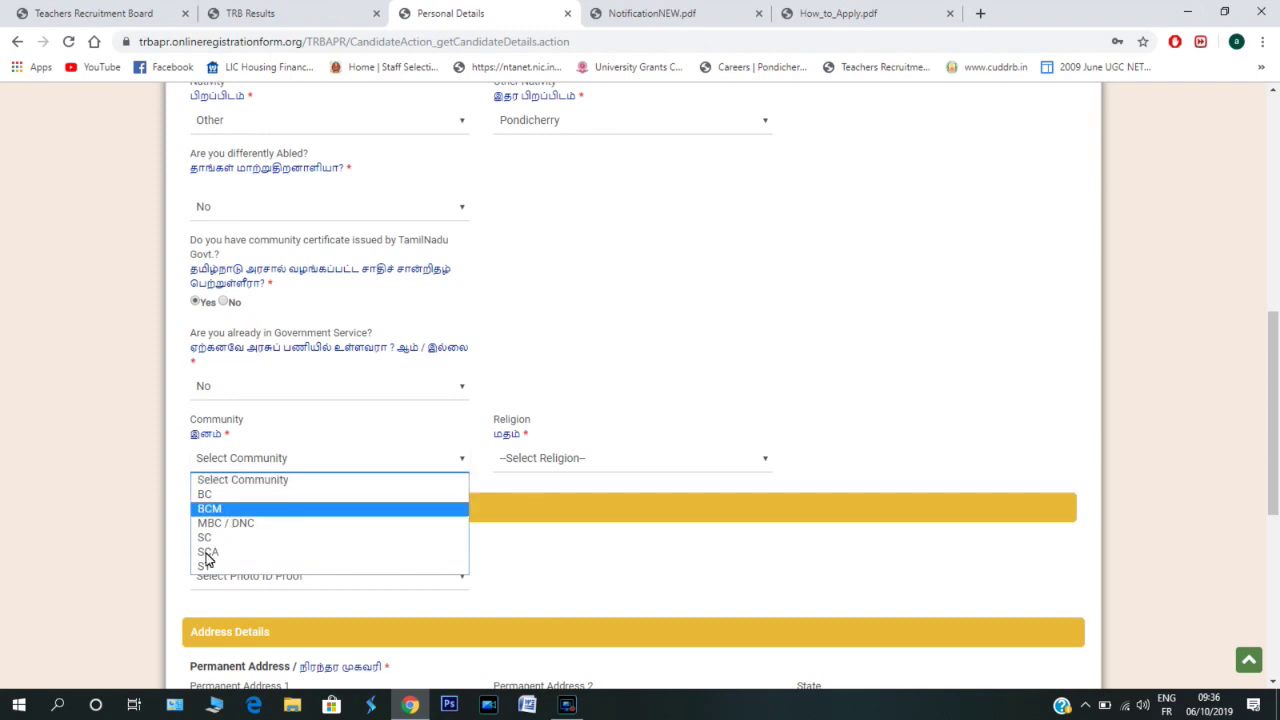
pyautogui.click(463, 458)
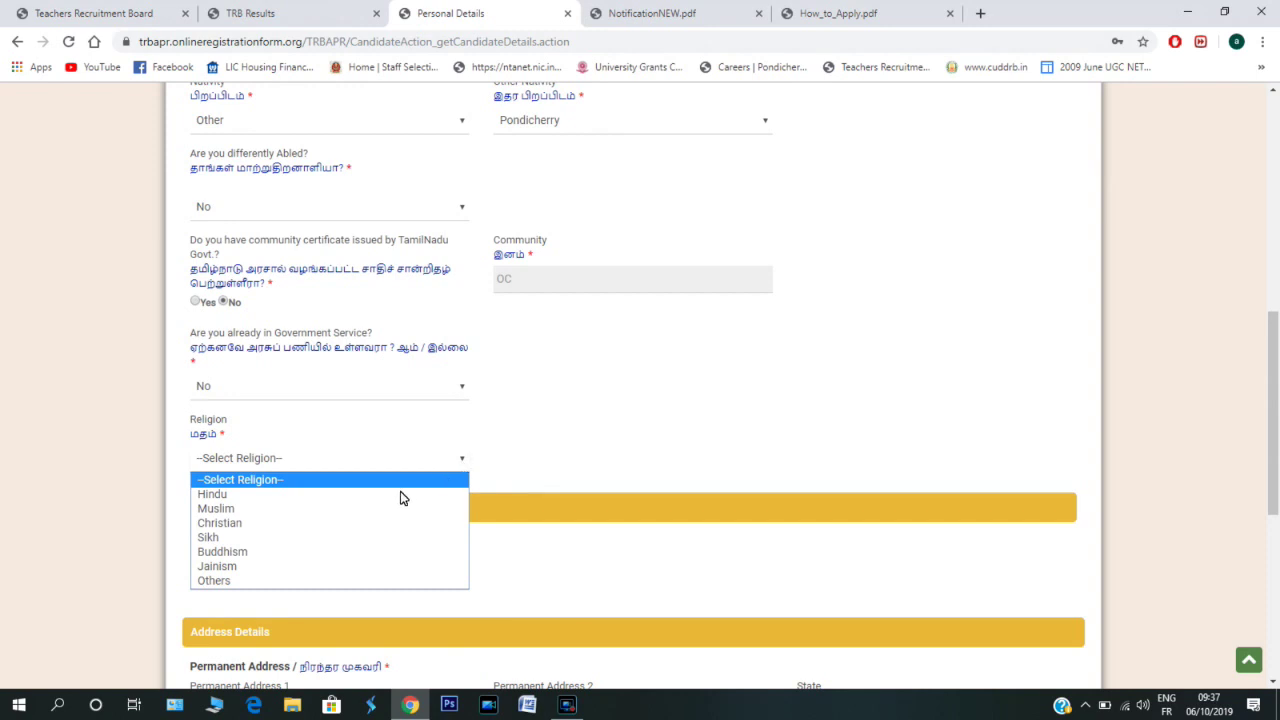
# - Set Religion to Christian and Photo ID Proof to Aadhar Card, ready to enter its number
pyautogui.click(231, 524)
pyautogui.scroll(-2, 461, 420)
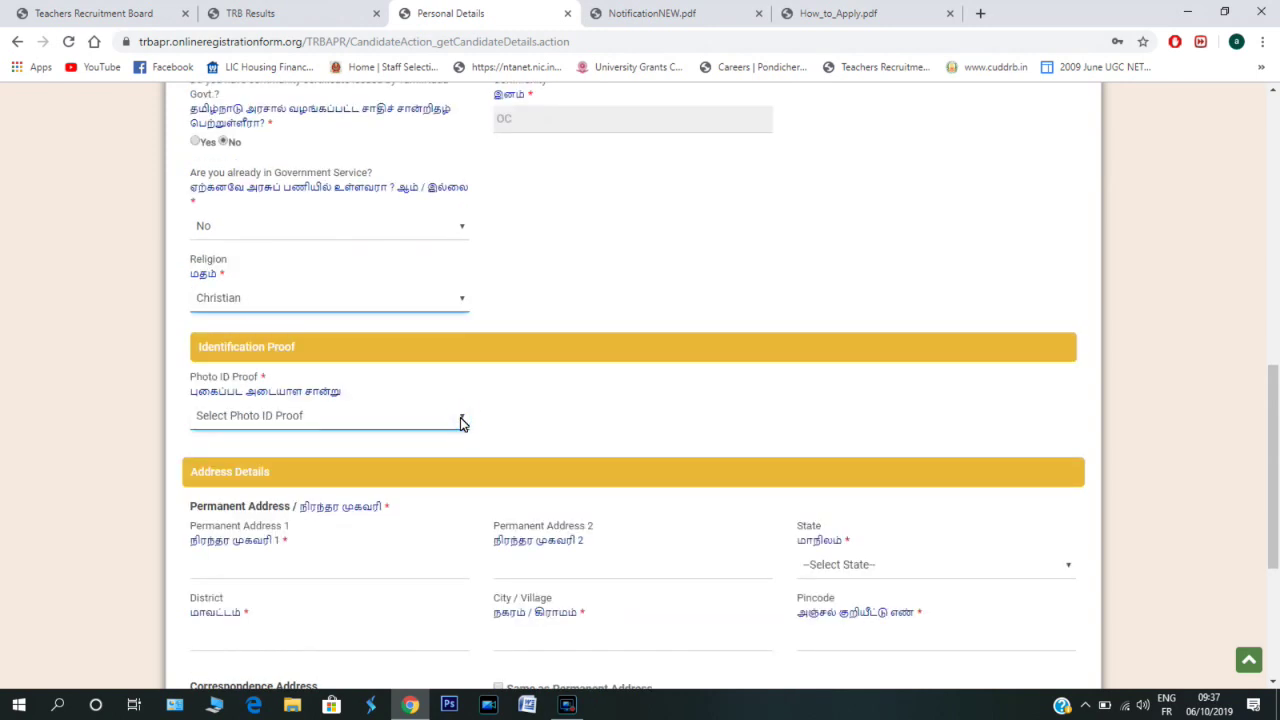
pyautogui.click(461, 420)
pyautogui.click(460, 420)
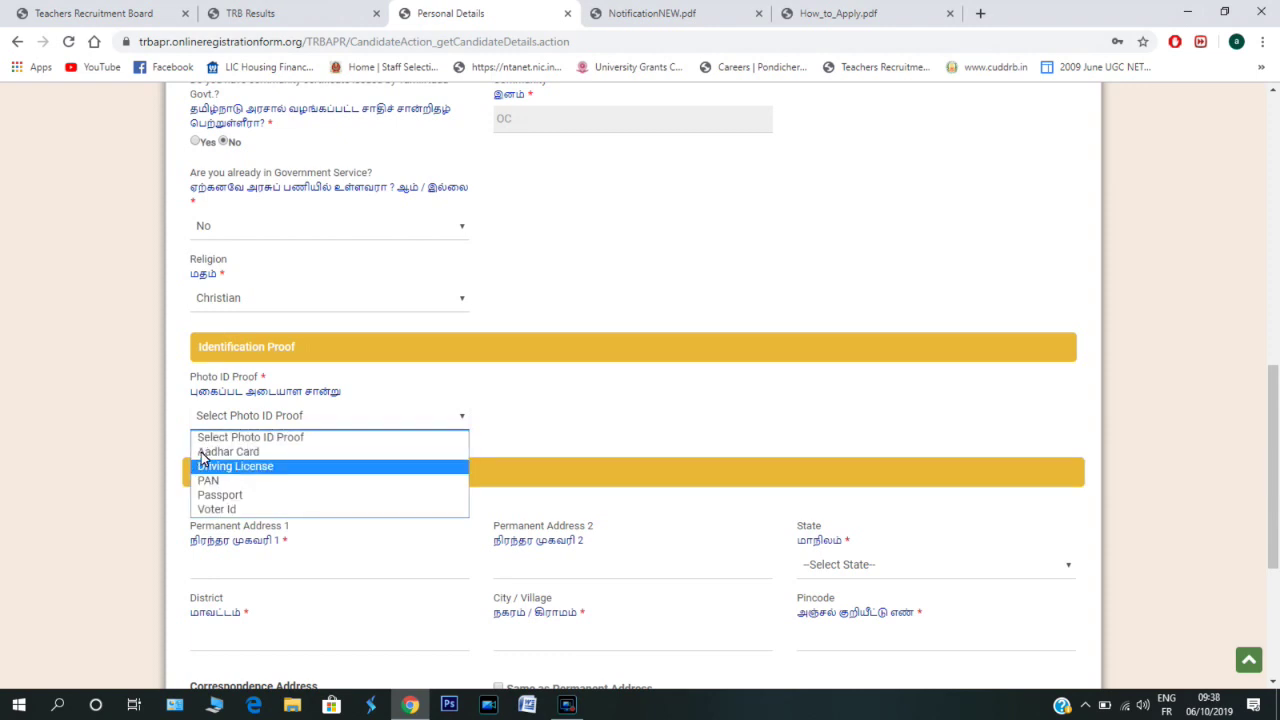
pyautogui.click(201, 455)
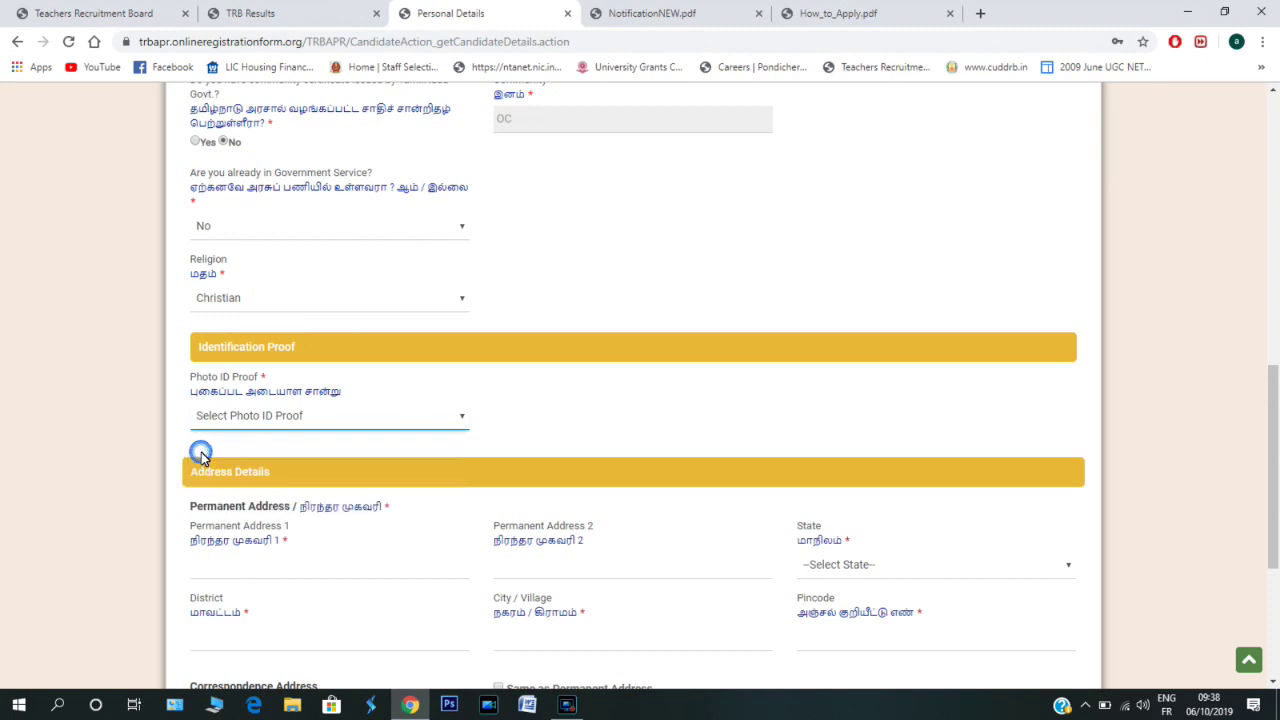
pyautogui.click(520, 427)
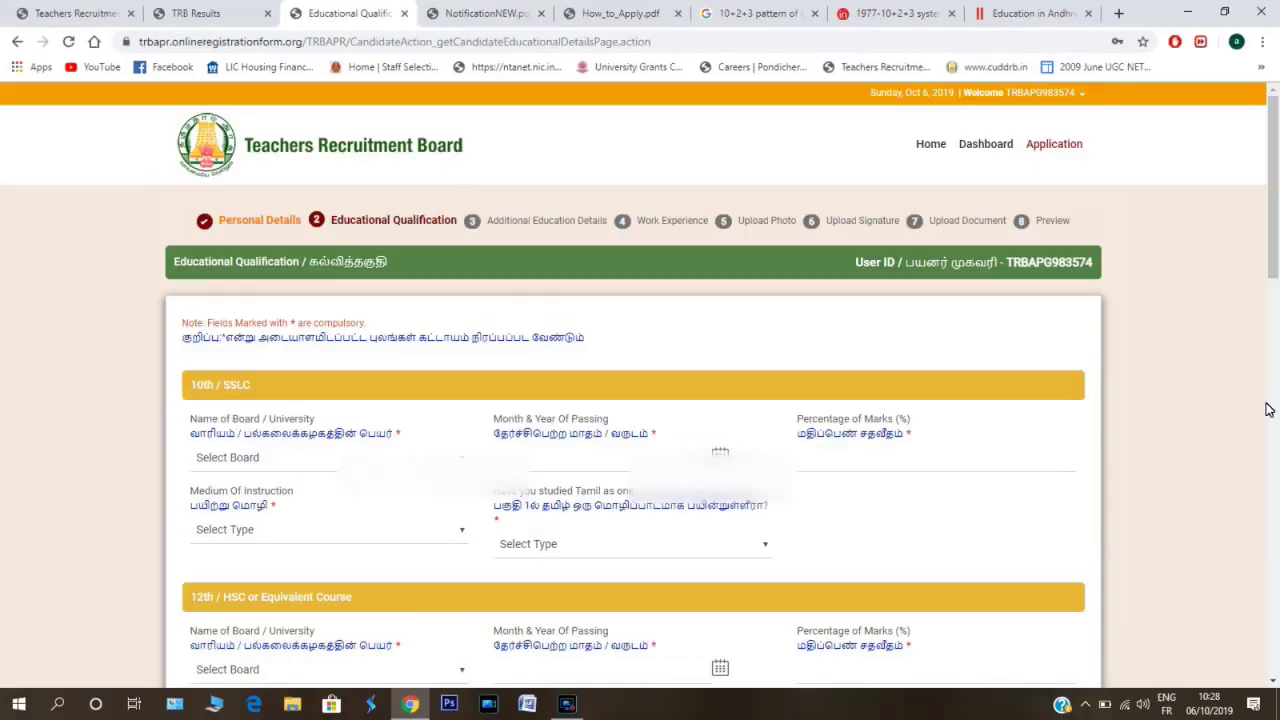
# - Open the 10th board of study list and close it without choosing a board
pyautogui.click(460, 450)
pyautogui.scroll(-2, 460, 446)
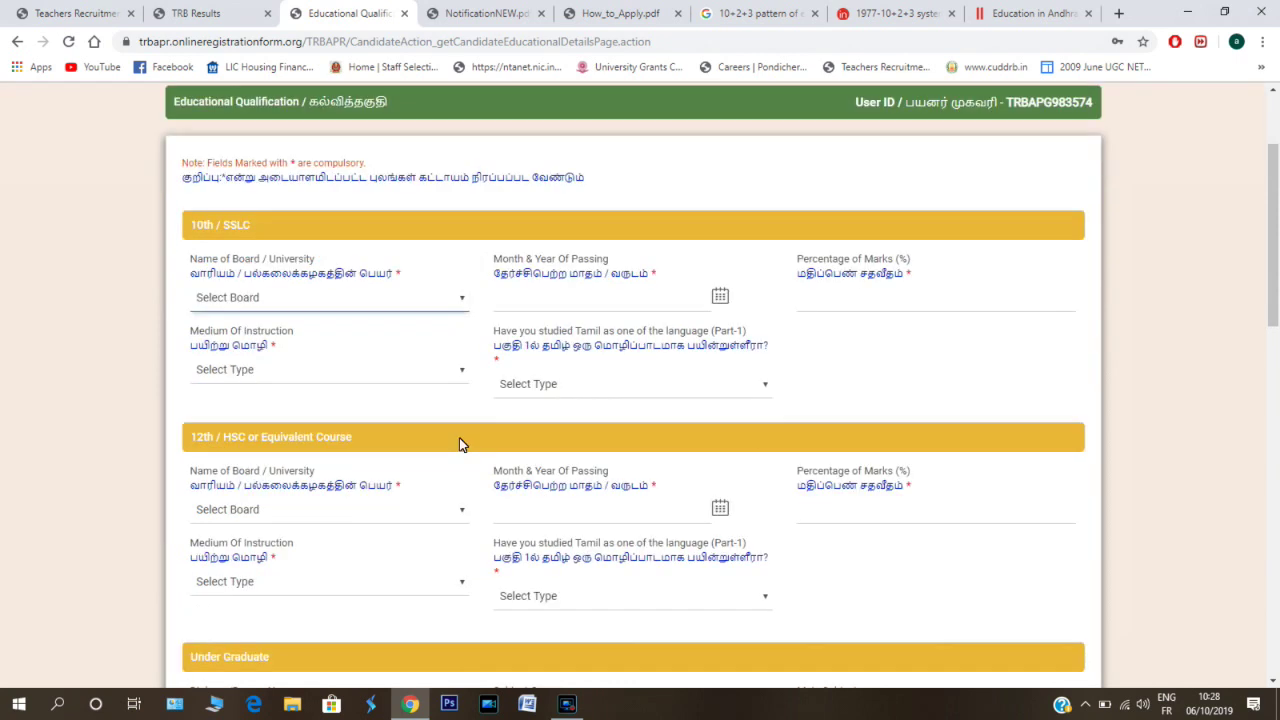
pyautogui.click(104, 151)
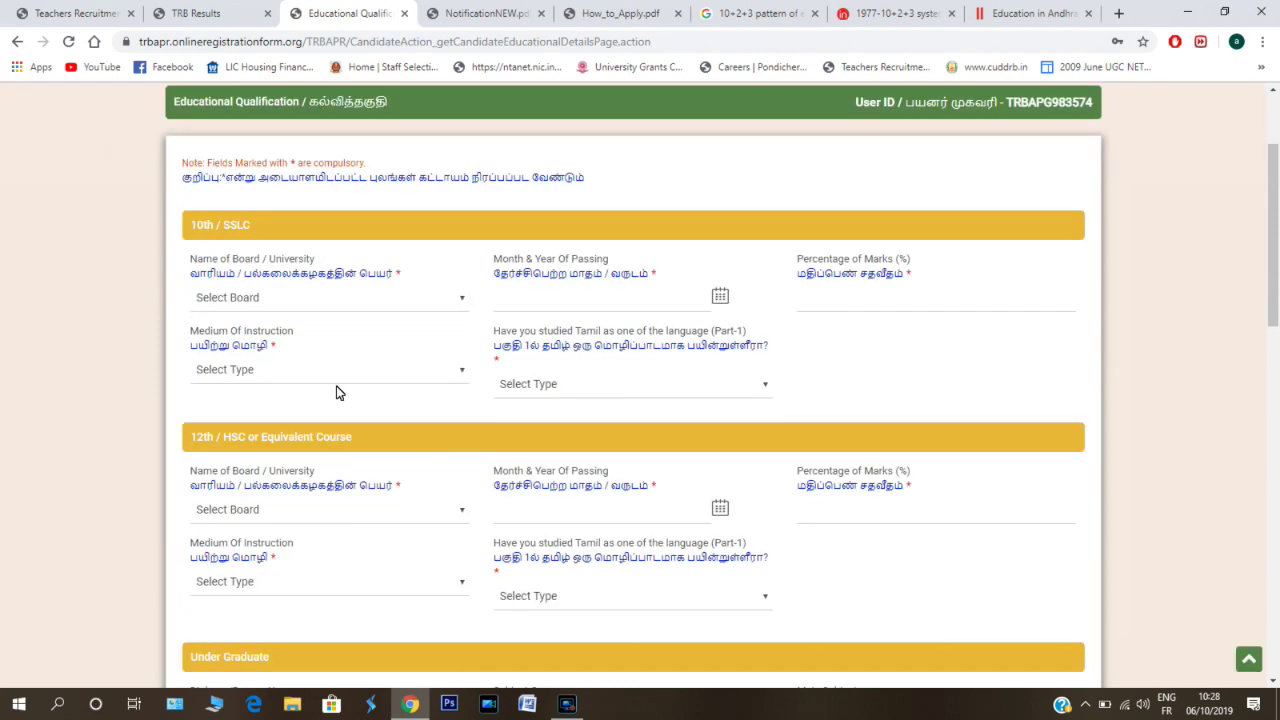
pyautogui.click(450, 296)
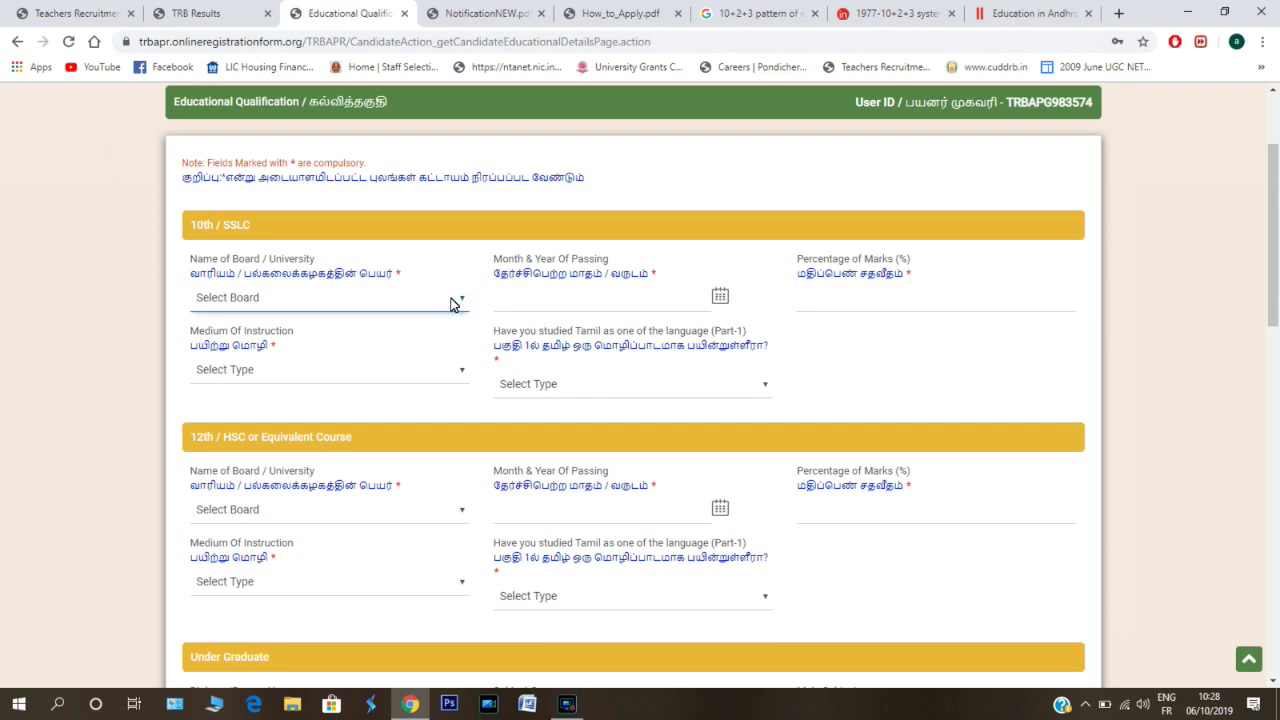
pyautogui.click(452, 303)
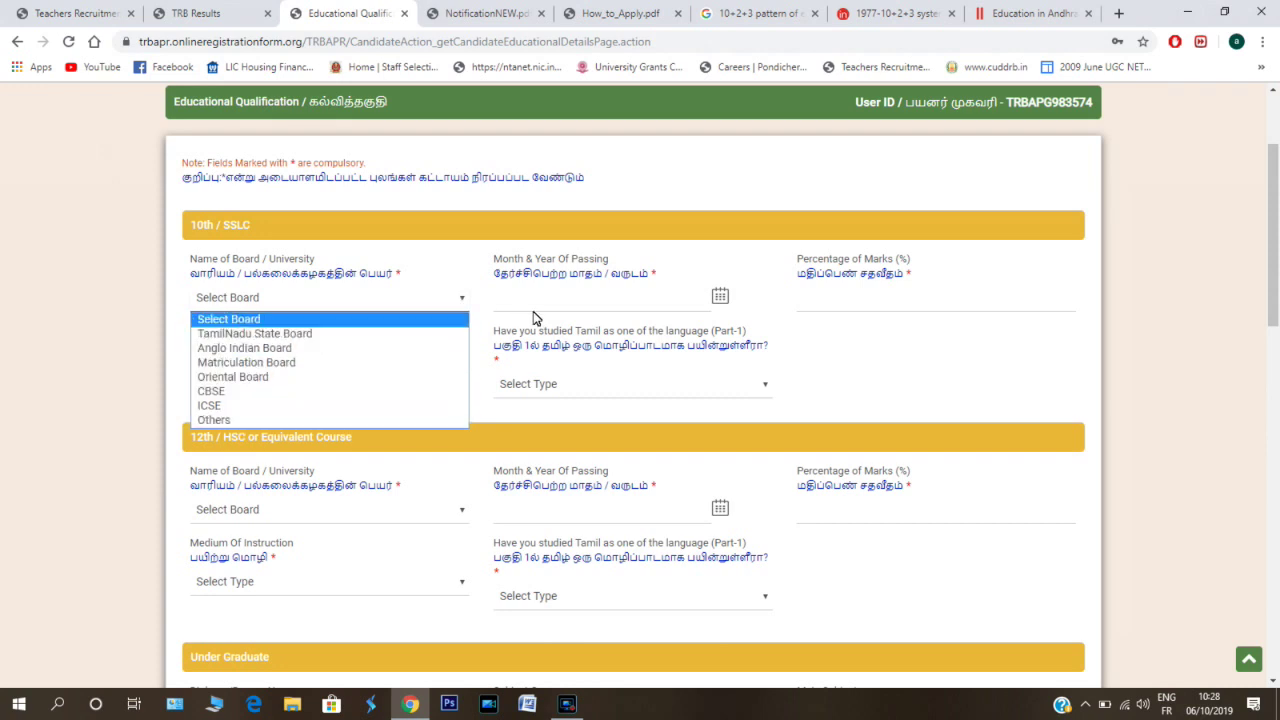
pyautogui.click(724, 307)
# - Set the 10th month and year of passing to October 2019, then check the medium of instruction list
pyautogui.click(719, 300)
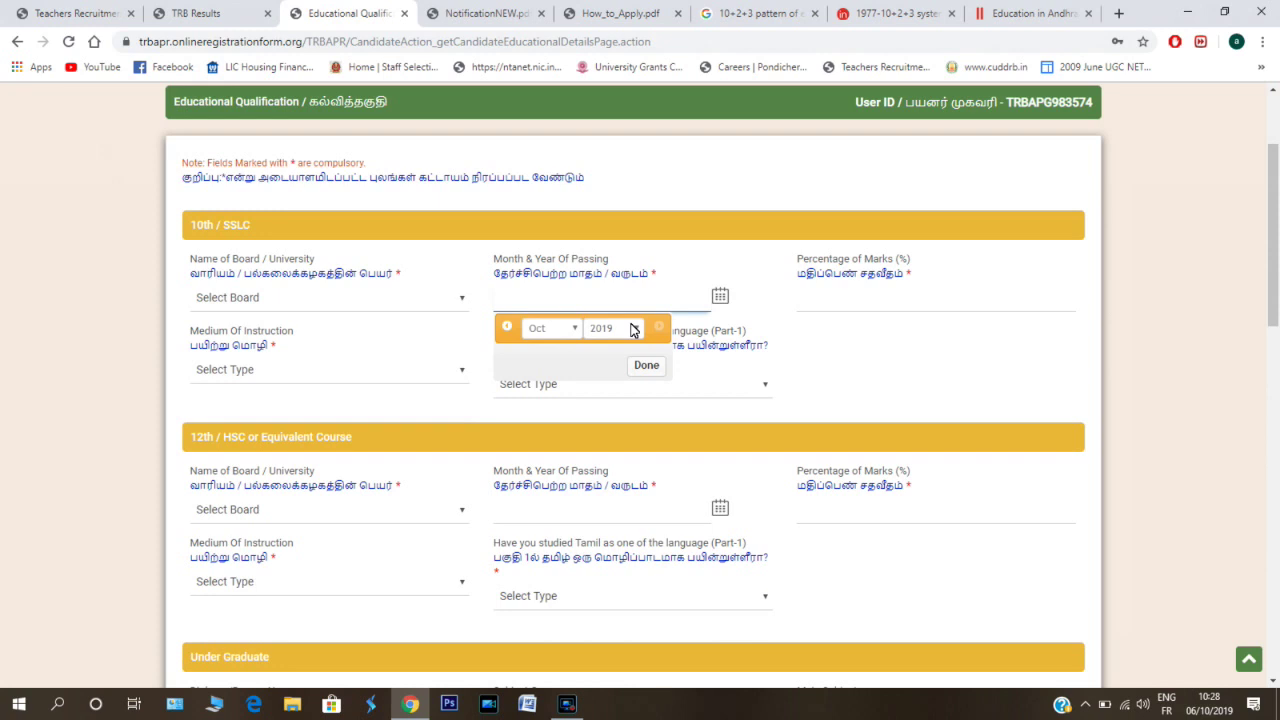
pyautogui.click(650, 366)
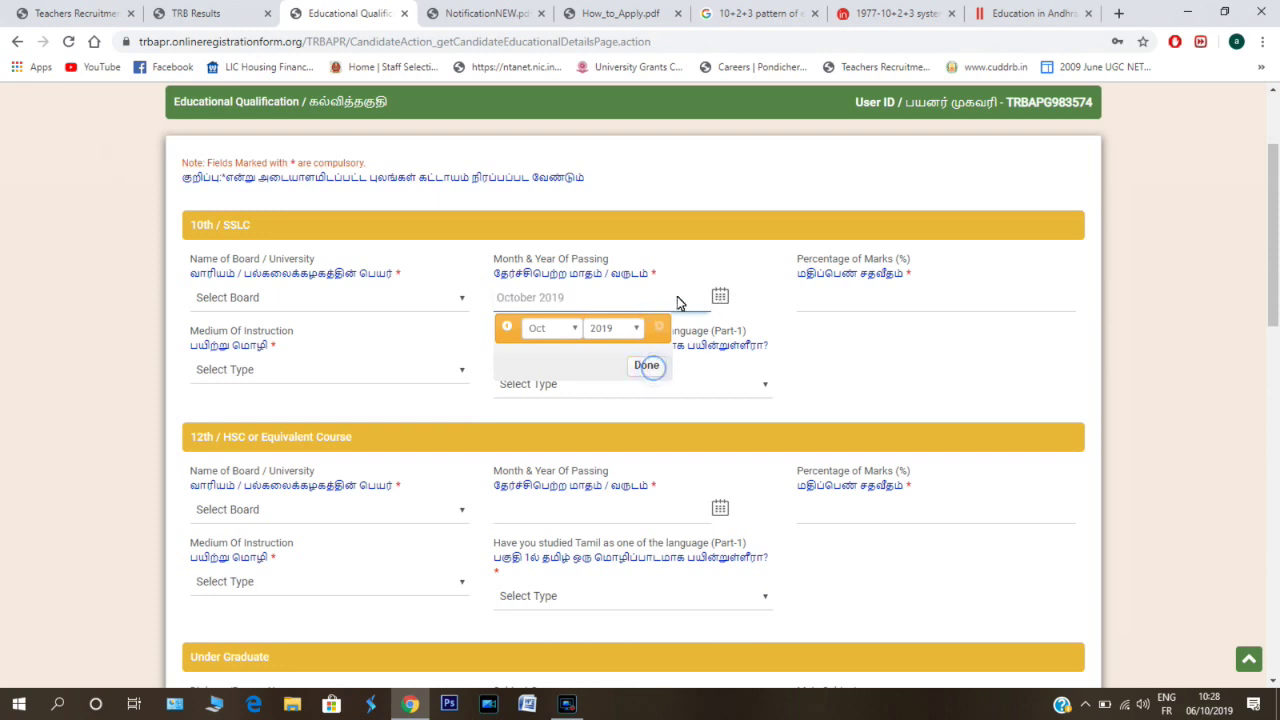
pyautogui.click(856, 303)
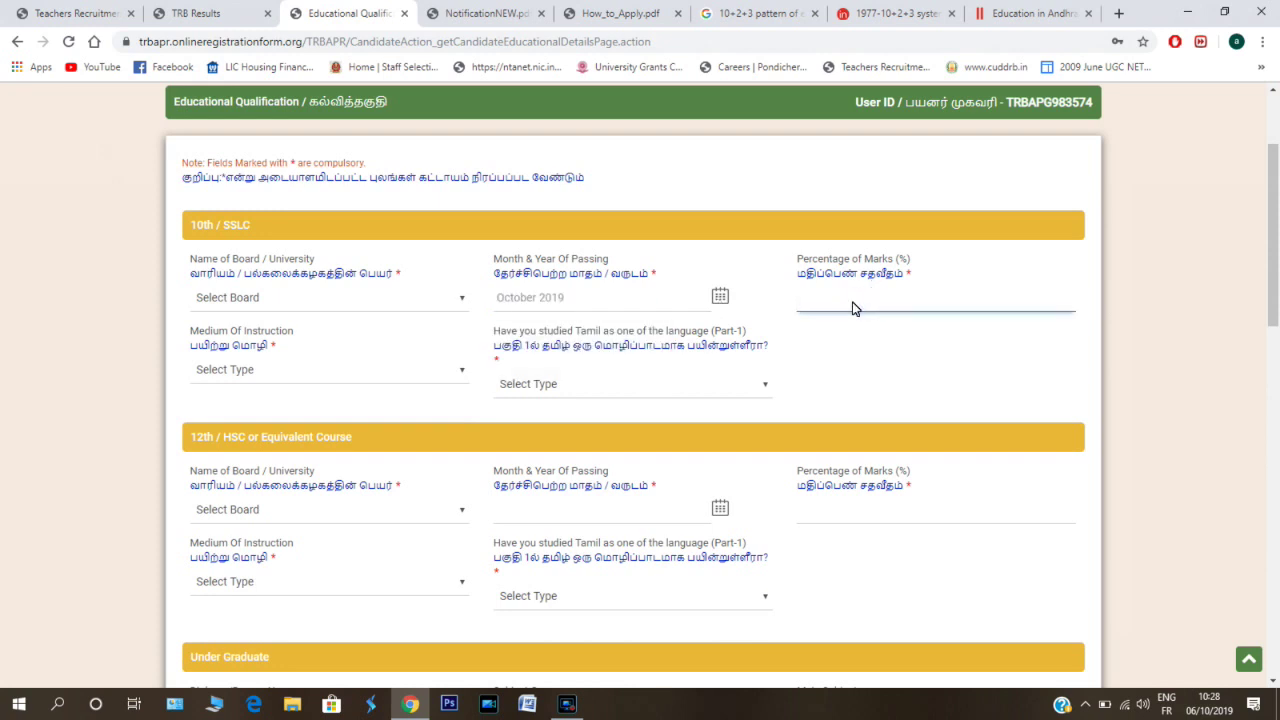
pyautogui.click(317, 369)
pyautogui.click(456, 377)
pyautogui.click(456, 377)
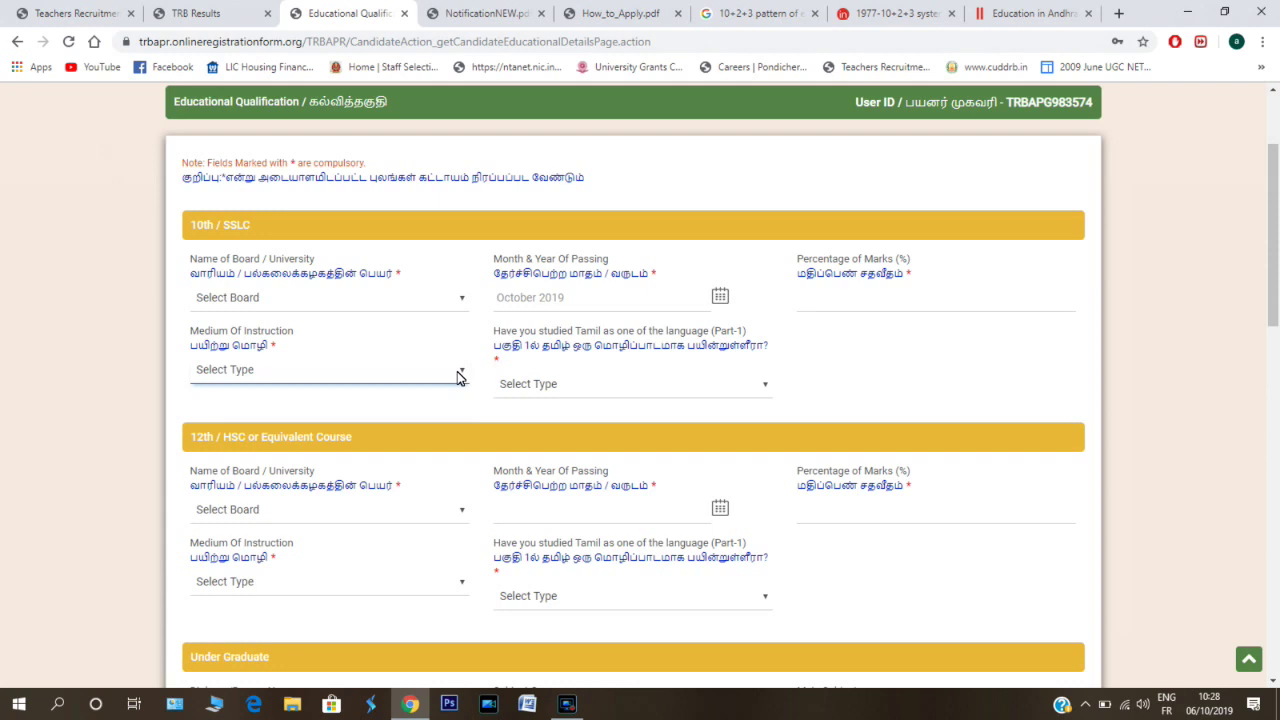
pyautogui.click(459, 372)
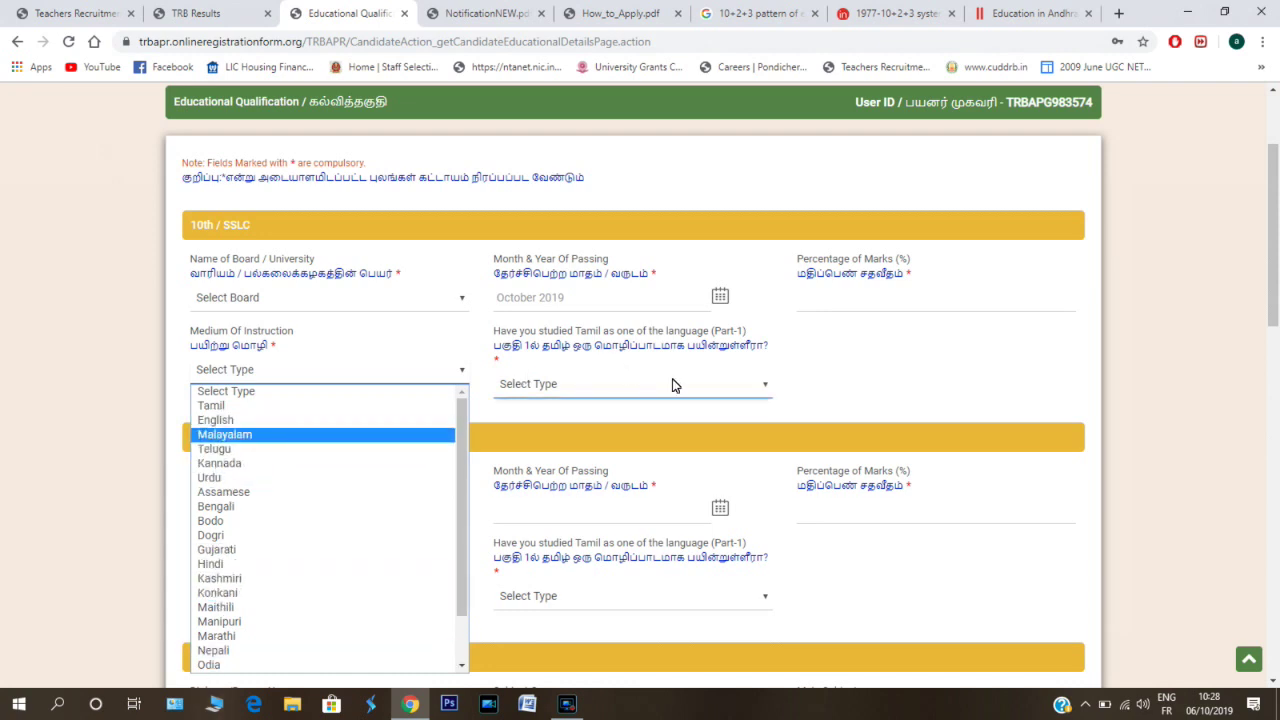
# - Close the 10th medium of instruction and studied-Tamil lists without answering
pyautogui.click(772, 392)
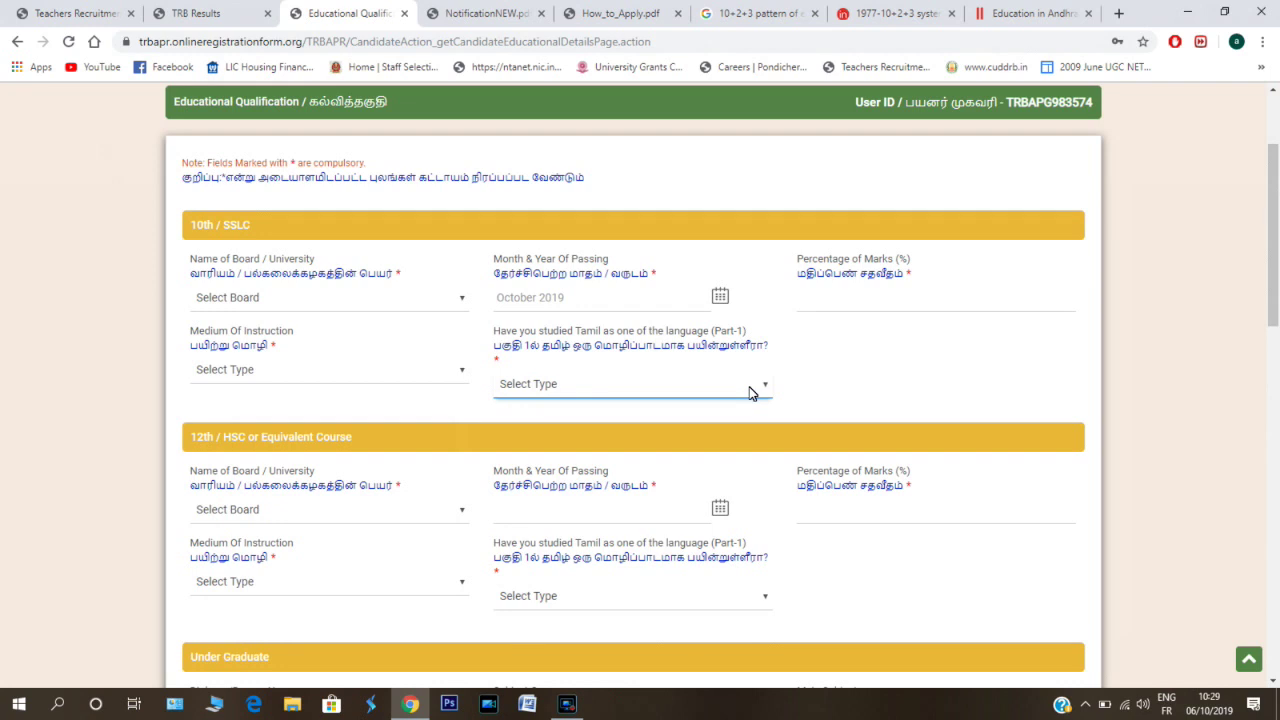
pyautogui.click(752, 392)
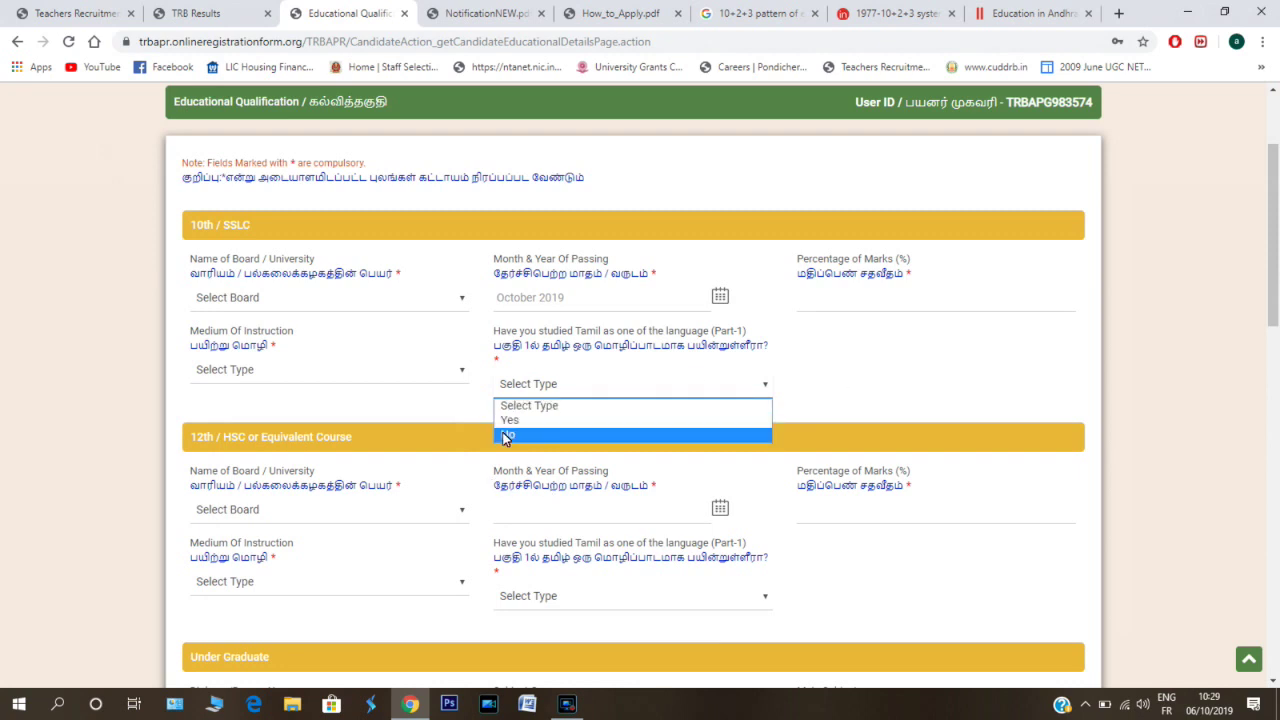
pyautogui.click(838, 366)
pyautogui.scroll(-2, 354, 291)
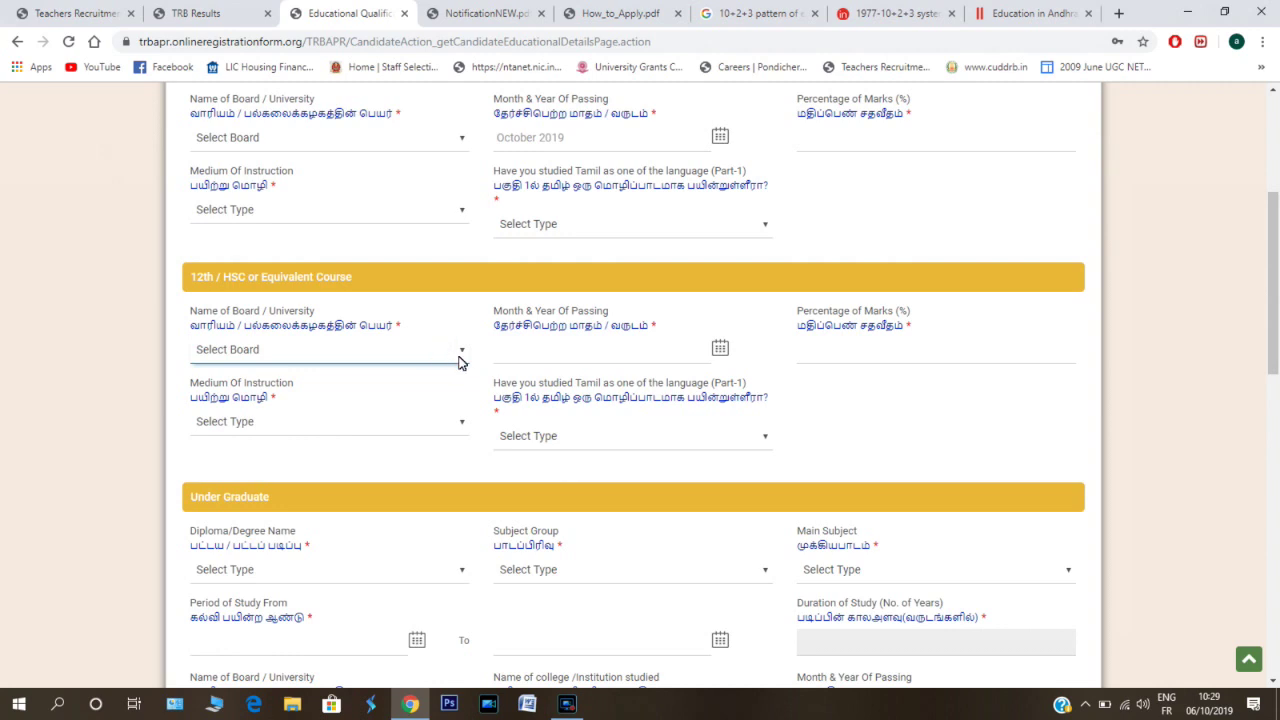
# - Select Others as the 12th board, then visit the 12th passing date, marks and medium fields
pyautogui.click(245, 358)
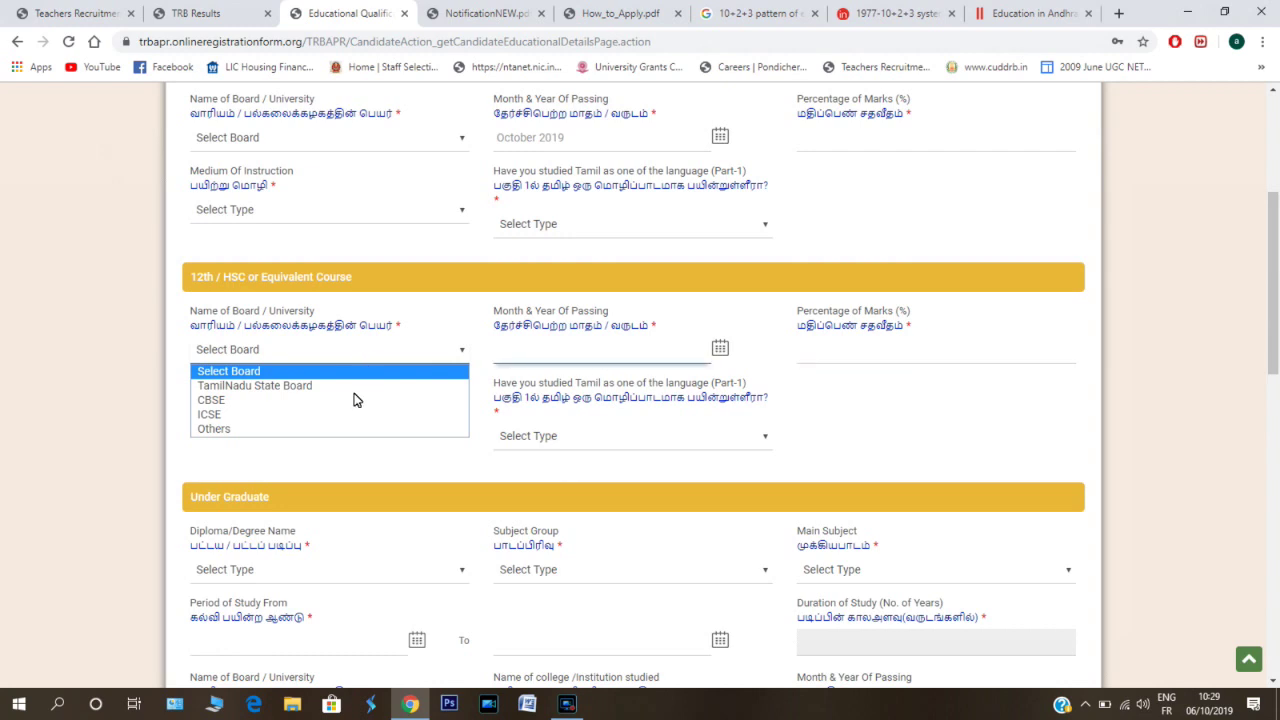
pyautogui.click(228, 430)
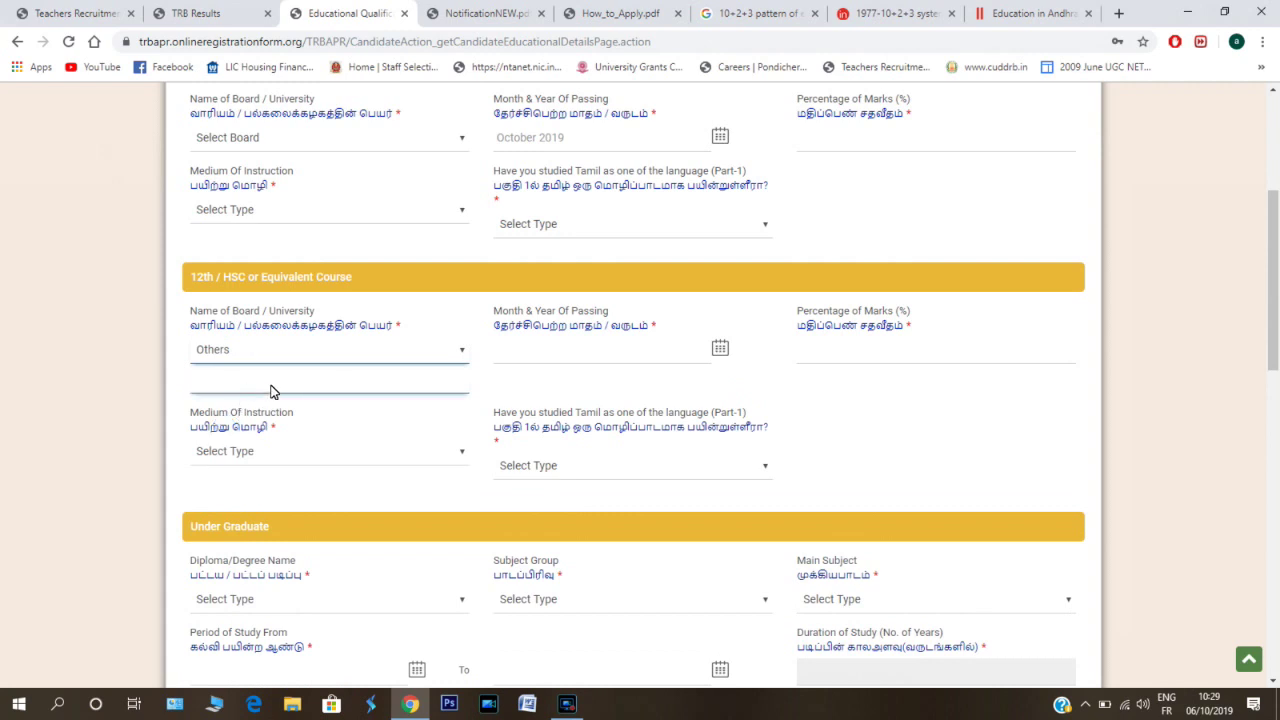
pyautogui.click(702, 356)
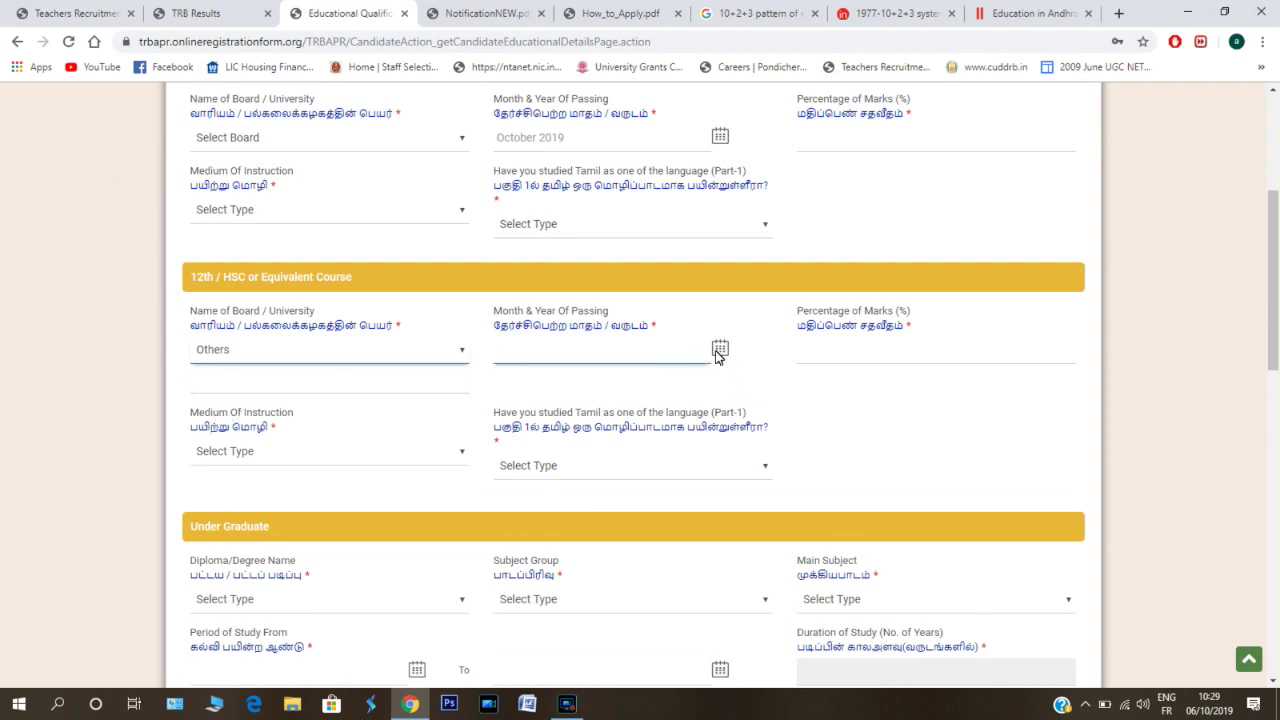
pyautogui.click(902, 351)
pyautogui.click(250, 459)
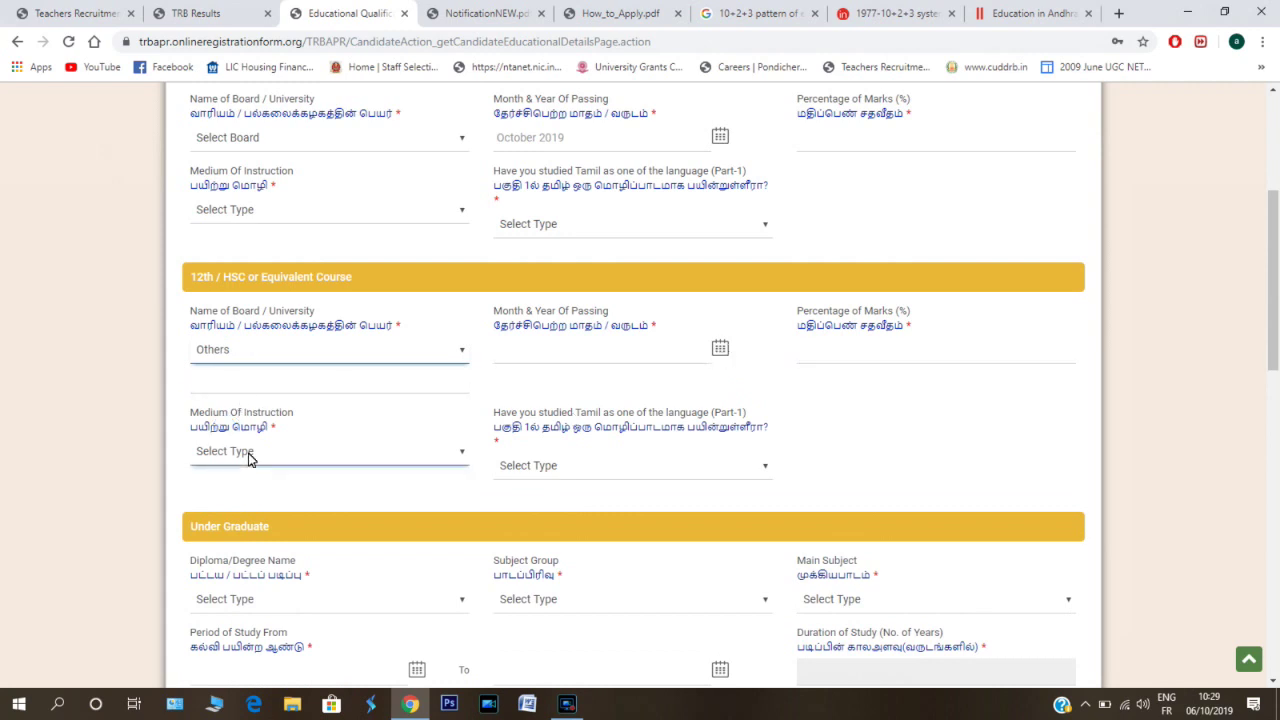
pyautogui.click(250, 455)
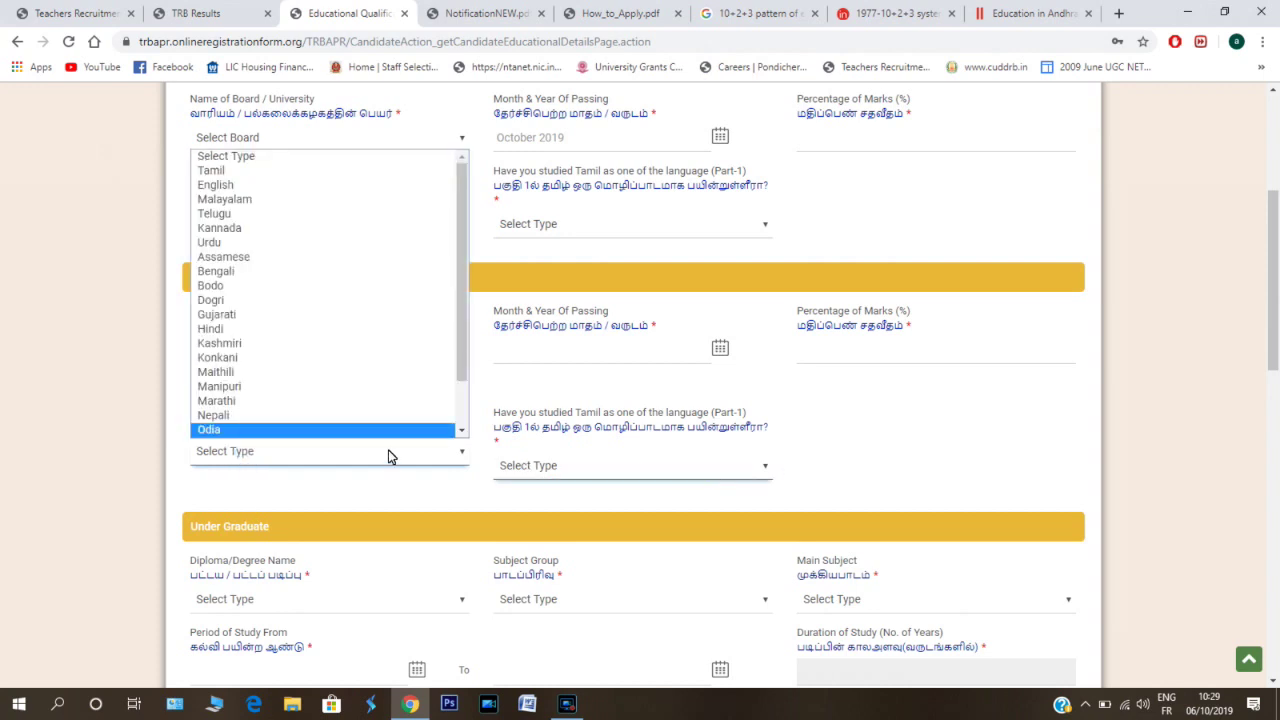
pyautogui.scroll(-3, 462, 289)
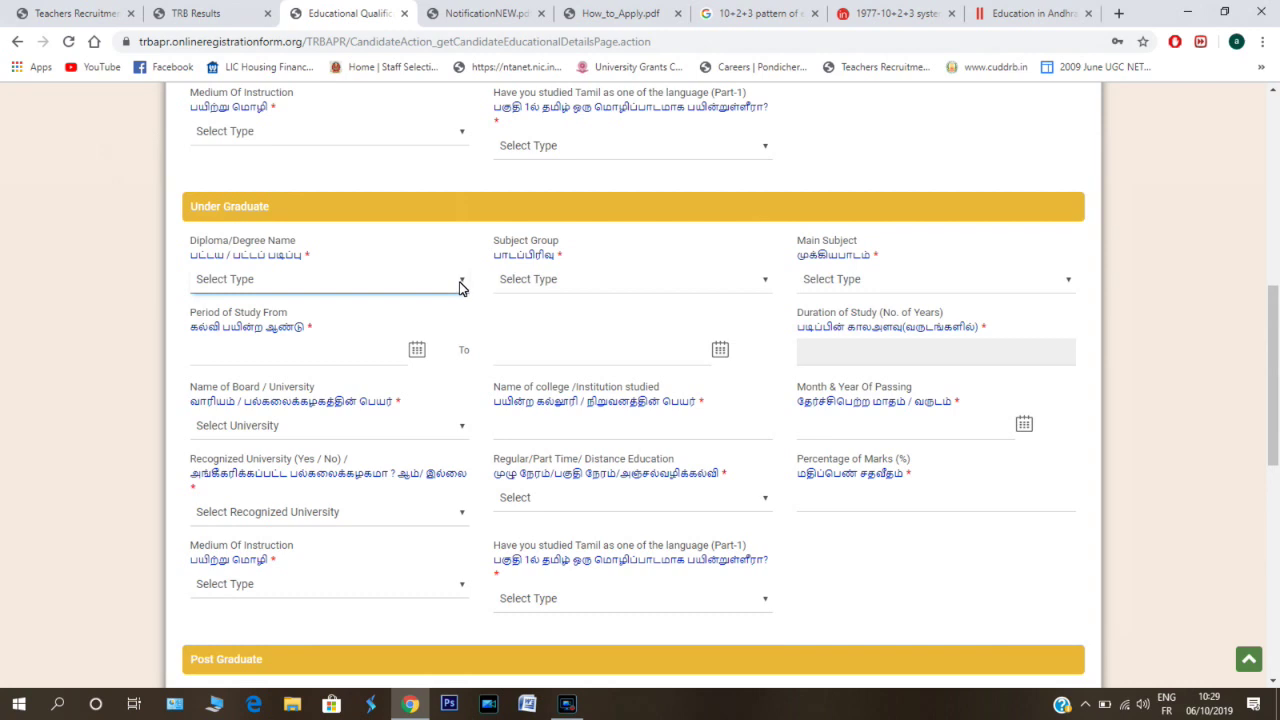
# - Open the undergraduate degree options, then try Arts and Humanities and Commerce as subject group
pyautogui.click(459, 288)
pyautogui.click(459, 288)
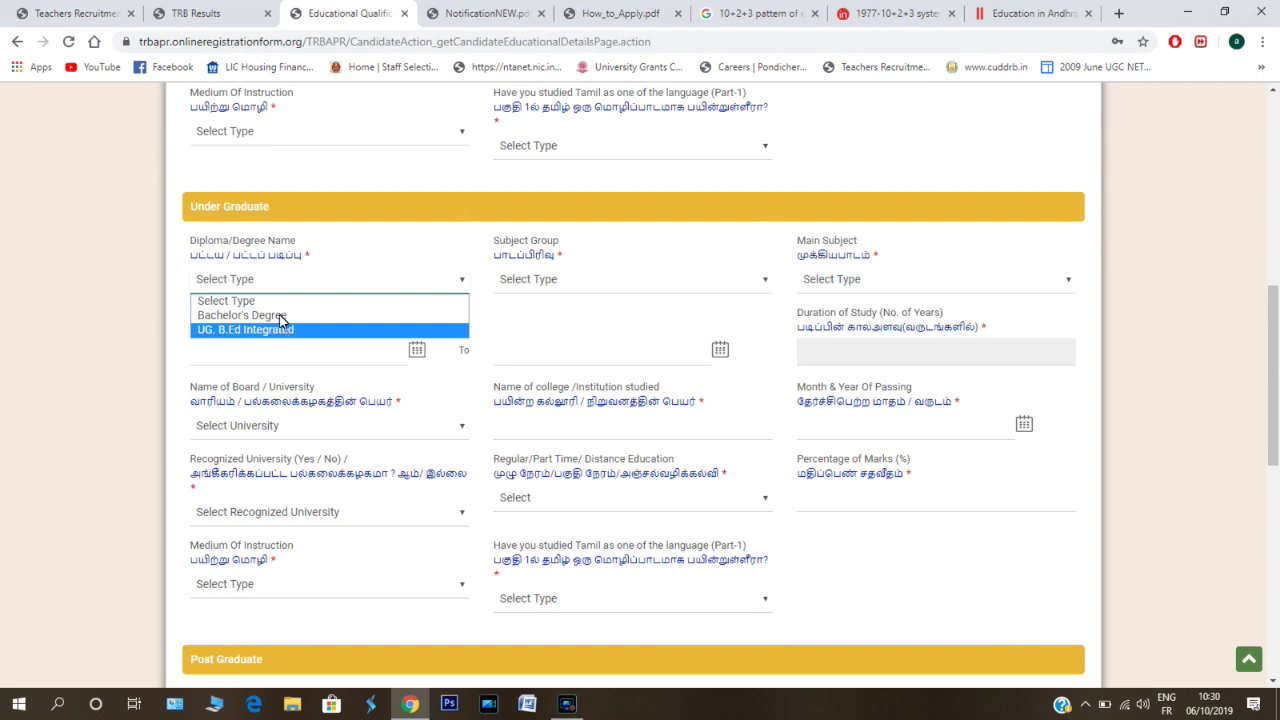
pyautogui.click(764, 288)
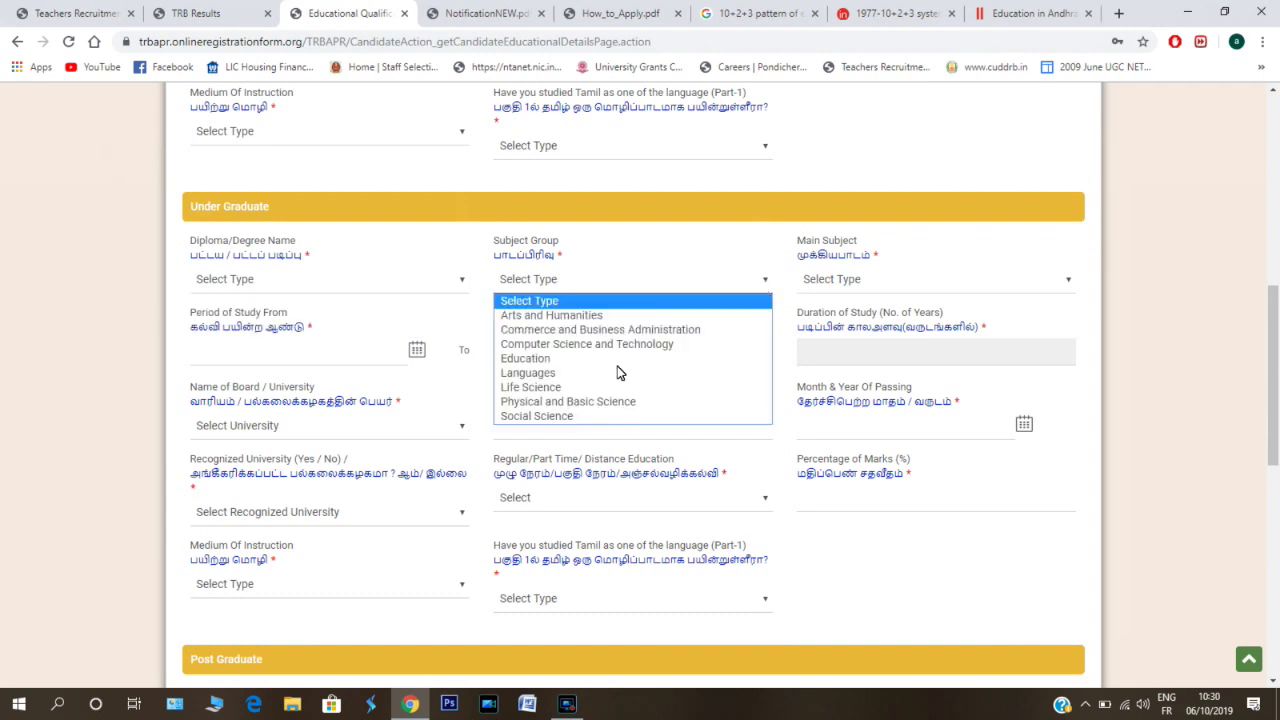
pyautogui.click(566, 317)
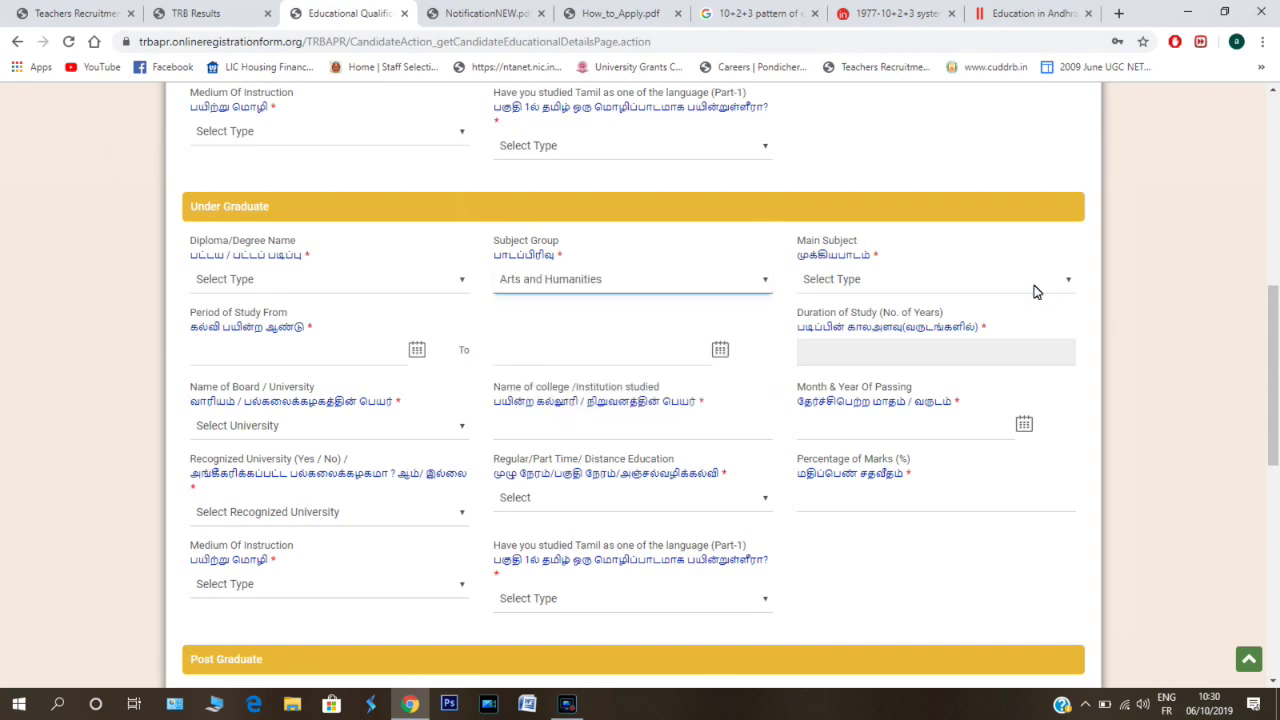
pyautogui.click(1035, 288)
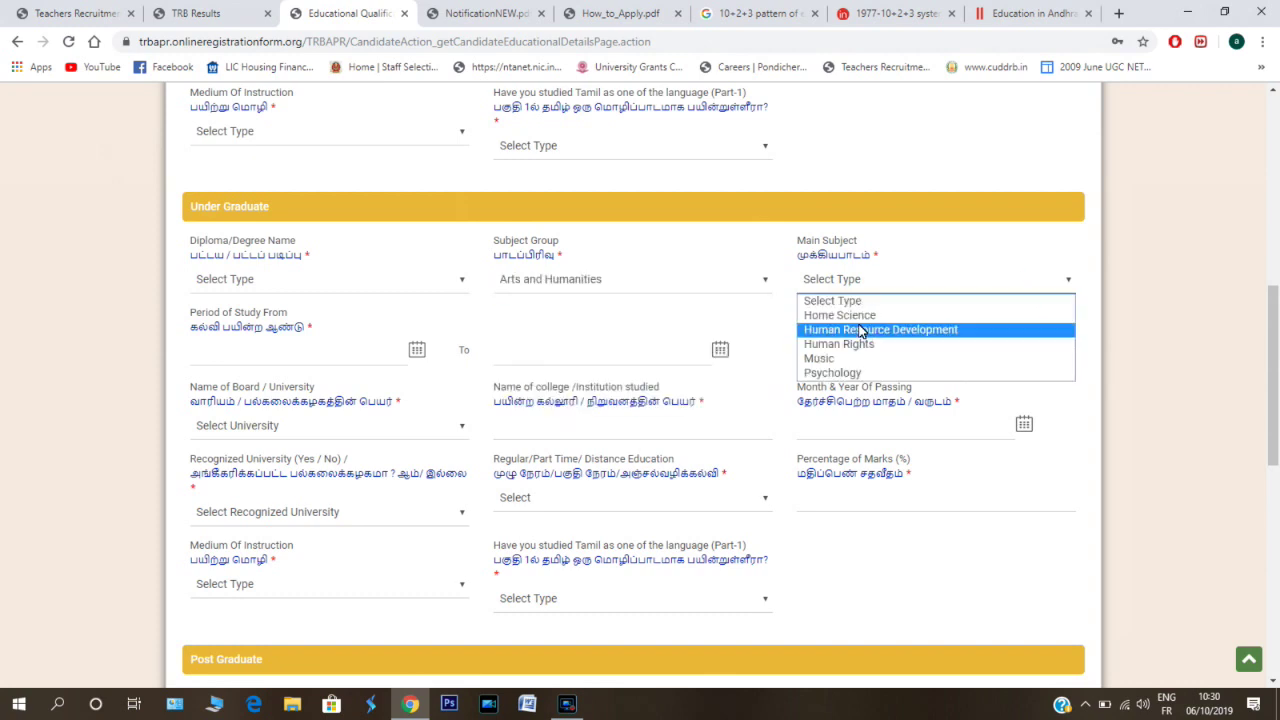
pyautogui.click(565, 280)
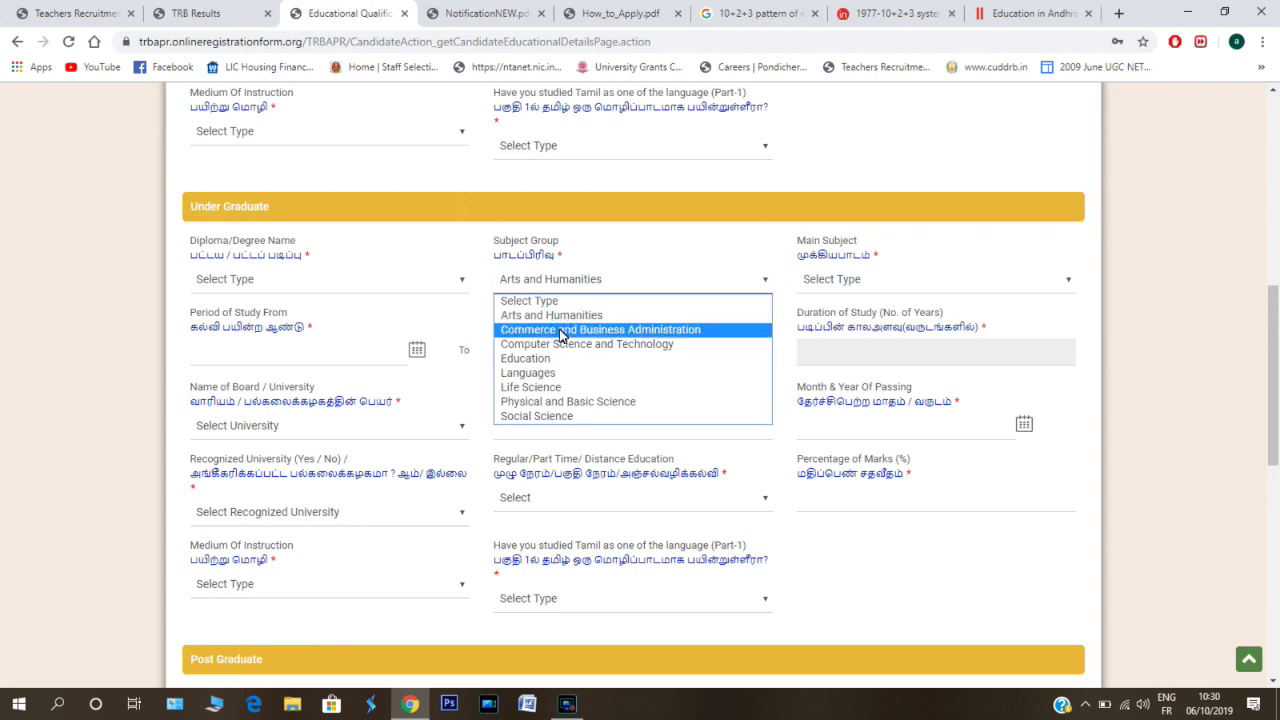
pyautogui.press('Escape')
pyautogui.press('Down')
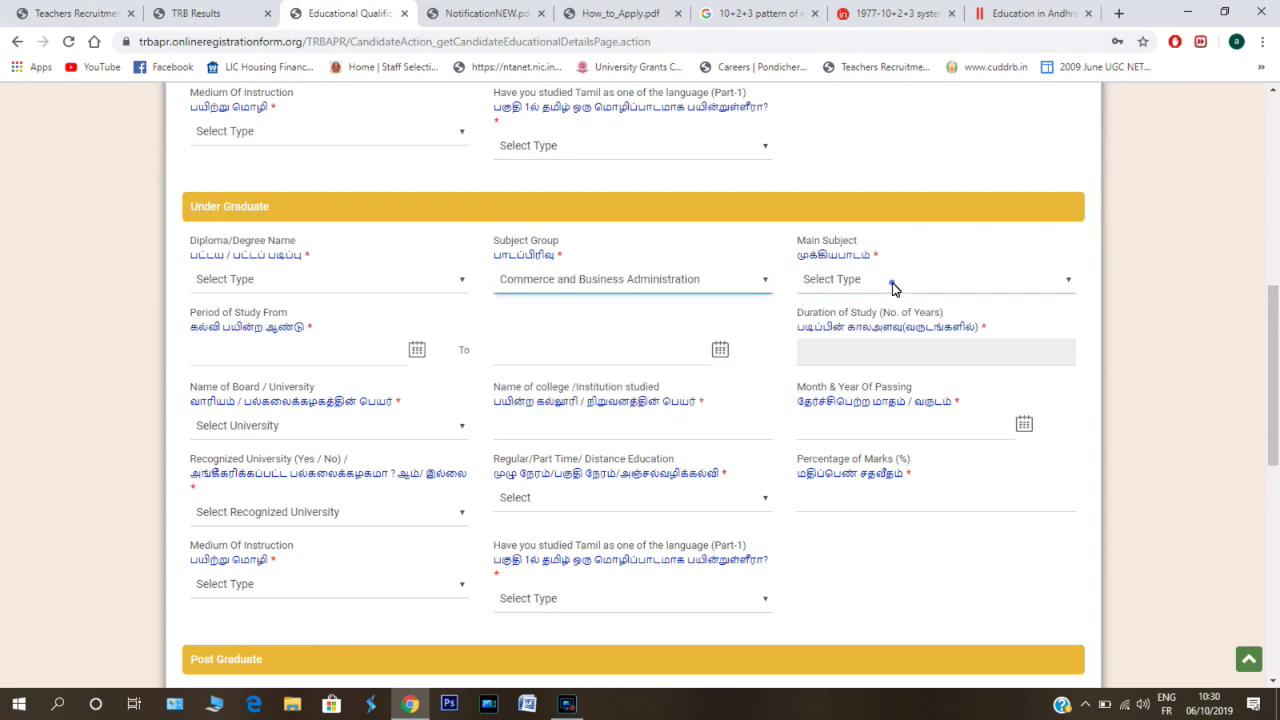
# - Browse Computer Science main subjects, then switch the undergraduate subject group to Languages
pyautogui.click(892, 283)
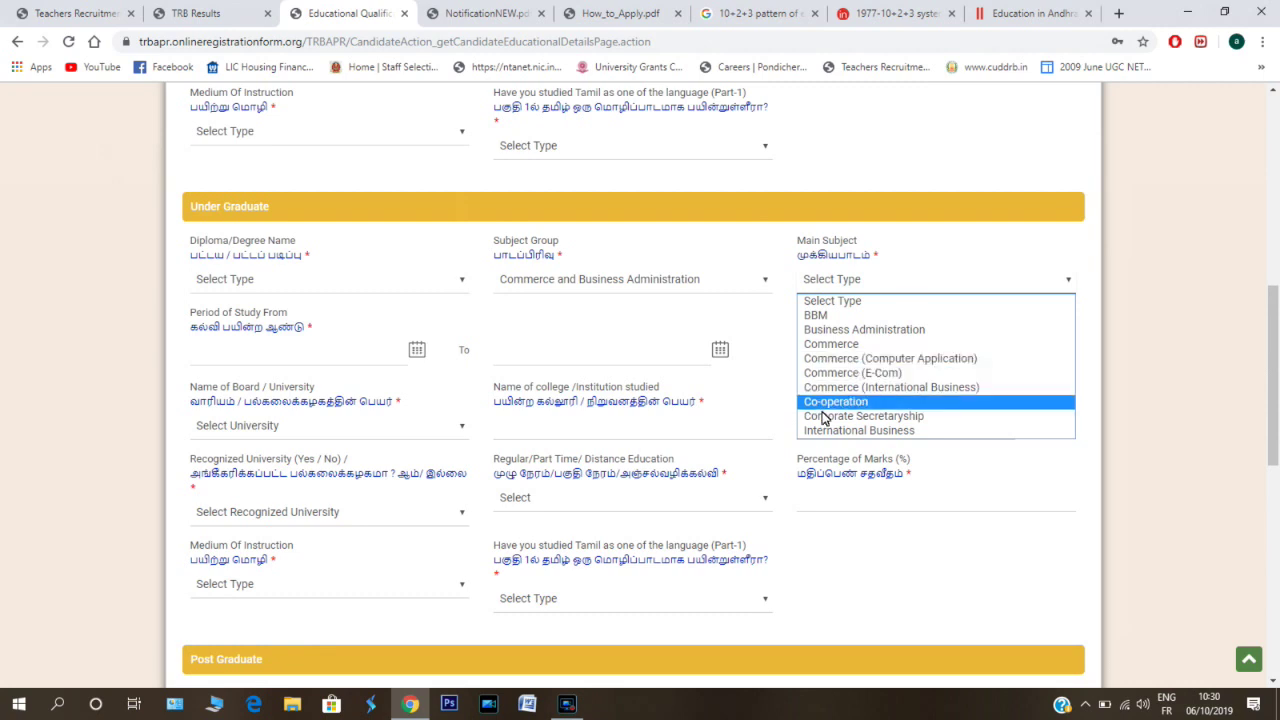
pyautogui.click(630, 279)
pyautogui.click(585, 344)
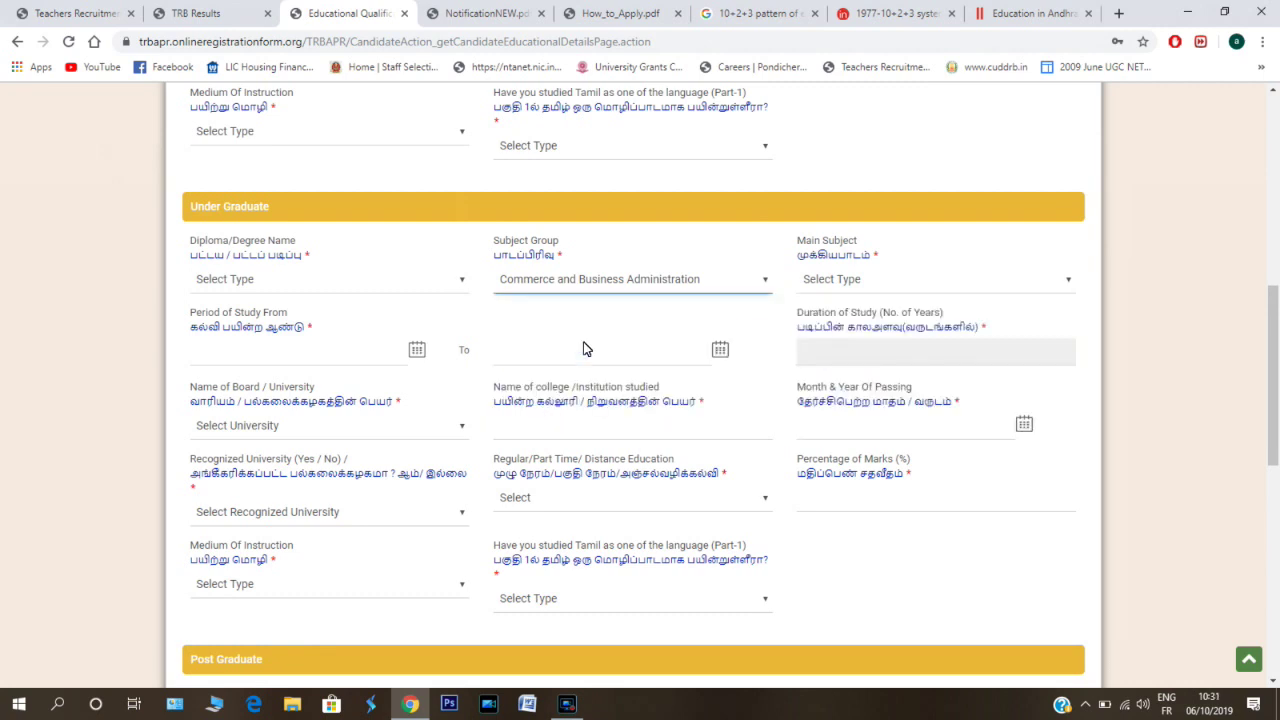
pyautogui.click(853, 283)
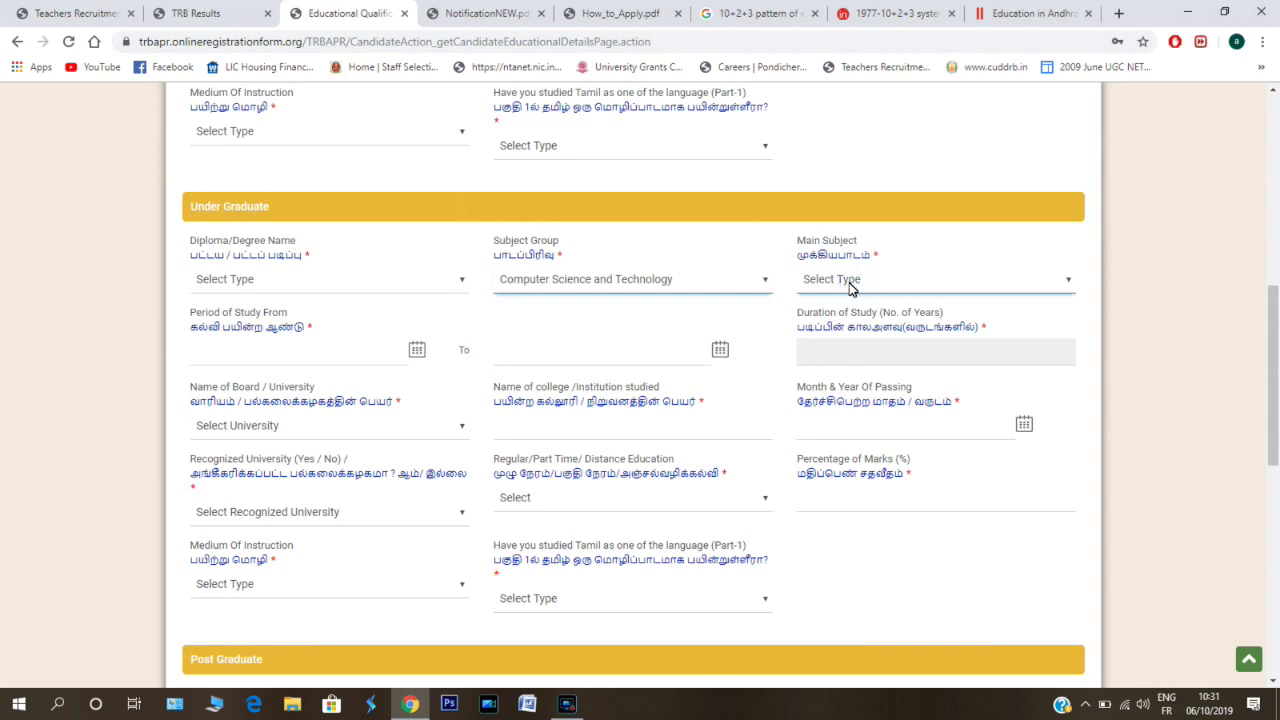
pyautogui.click(857, 286)
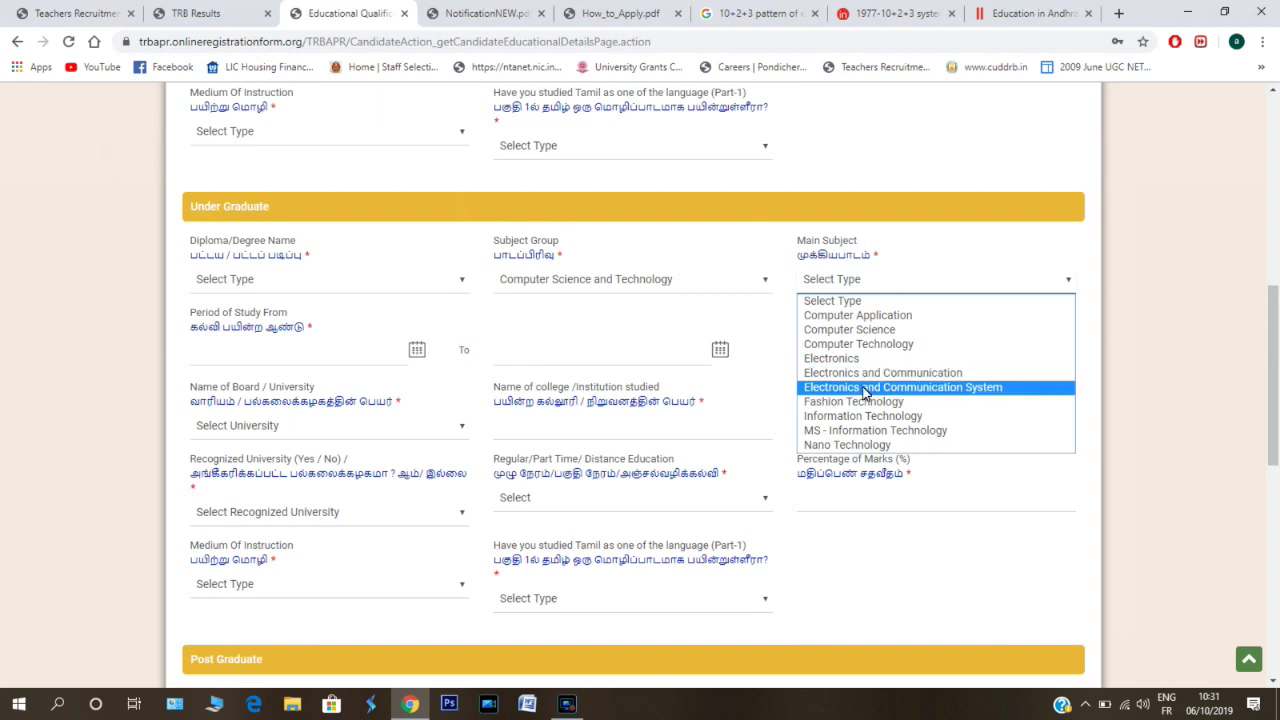
pyautogui.press('Down')
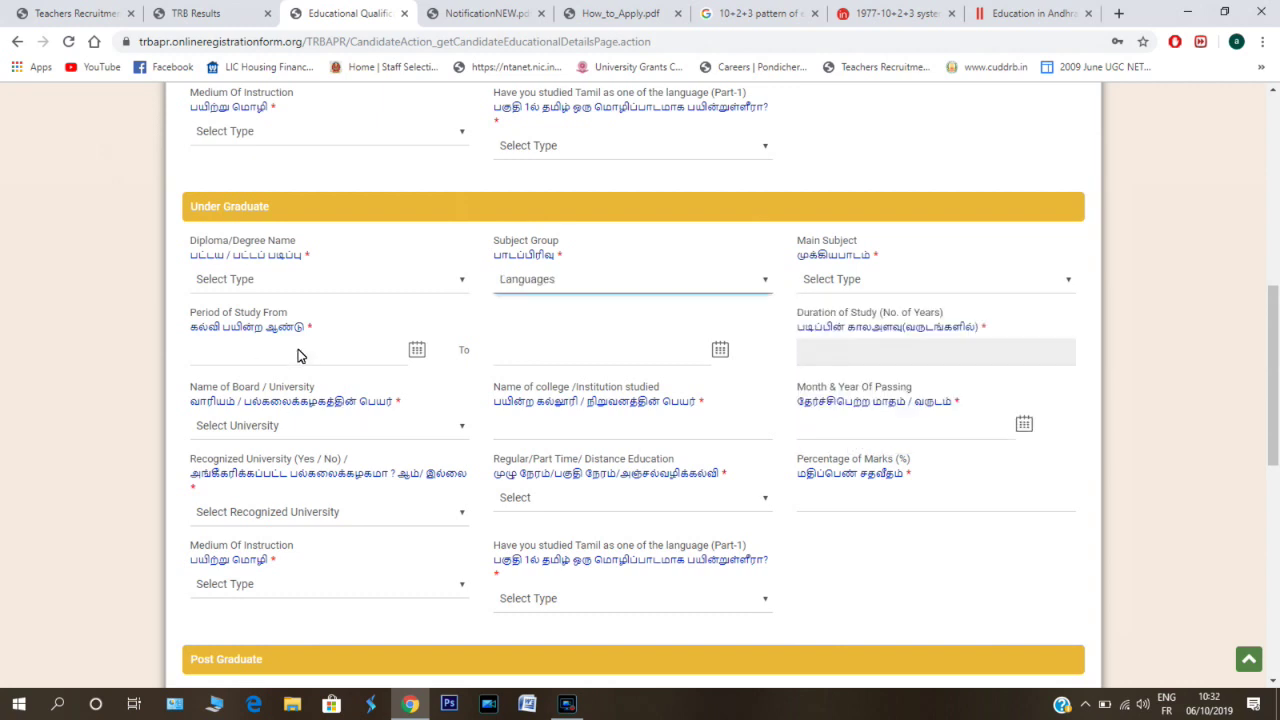
# - Set the undergraduate study start year to 2019
pyautogui.click(417, 355)
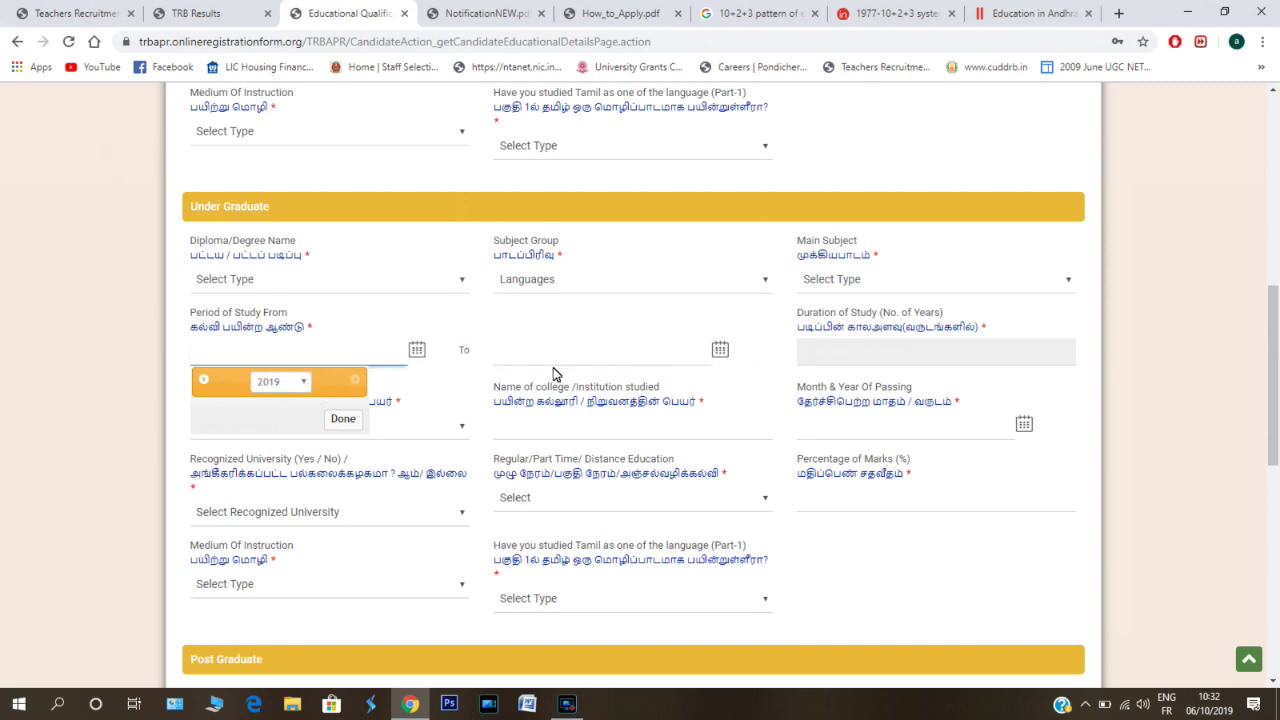
pyautogui.click(340, 418)
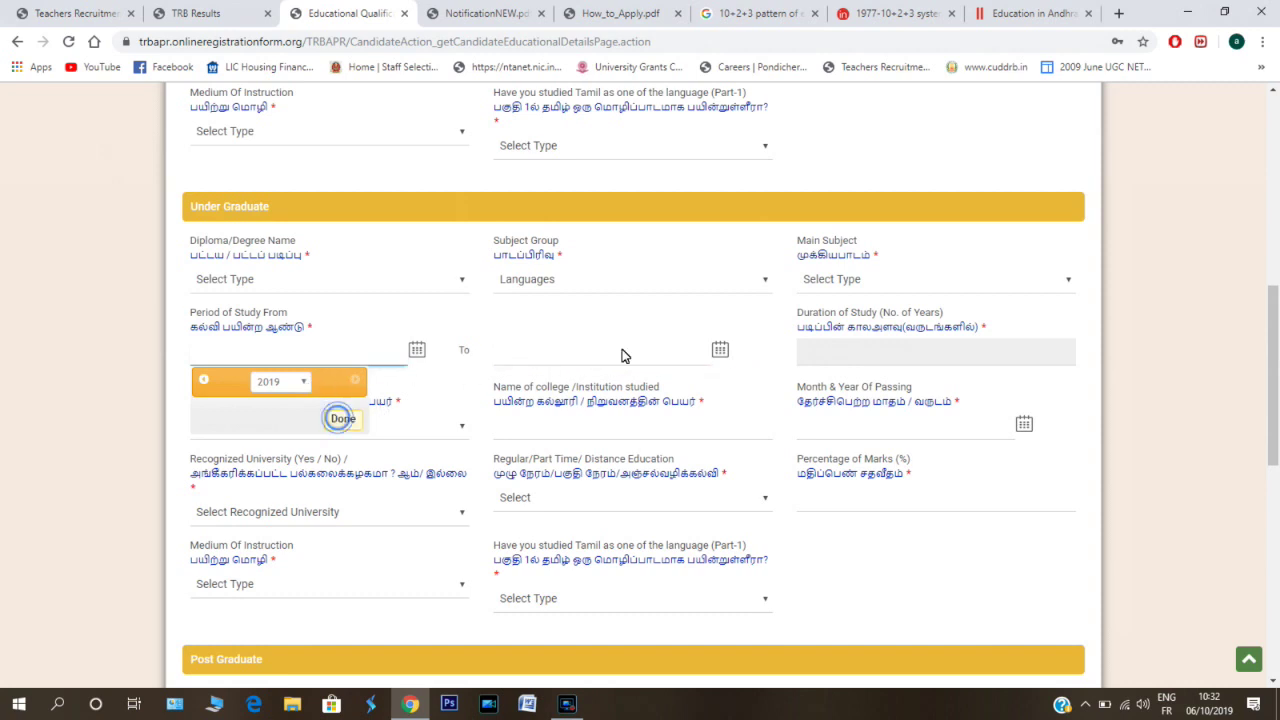
pyautogui.click(870, 355)
pyautogui.click(706, 361)
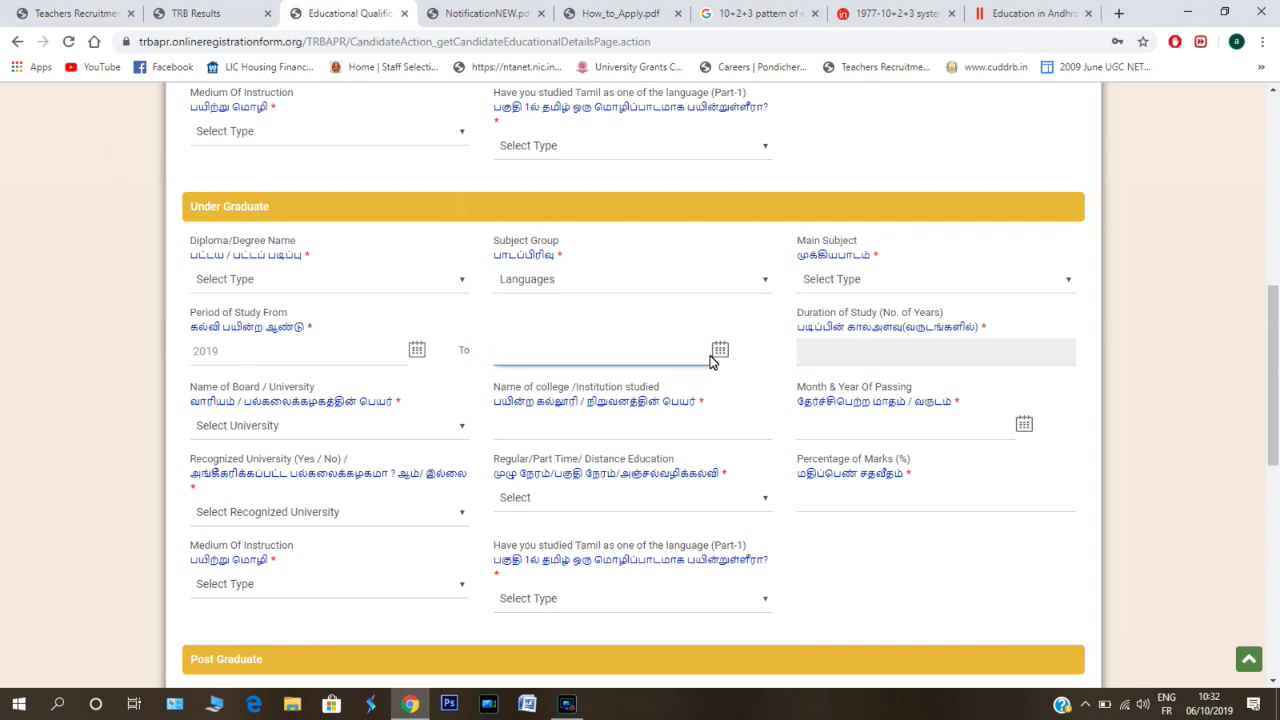
pyautogui.click(869, 355)
pyautogui.click(871, 357)
pyautogui.click(871, 355)
# - Choose Other University as the undergraduate board/university
pyautogui.click(389, 432)
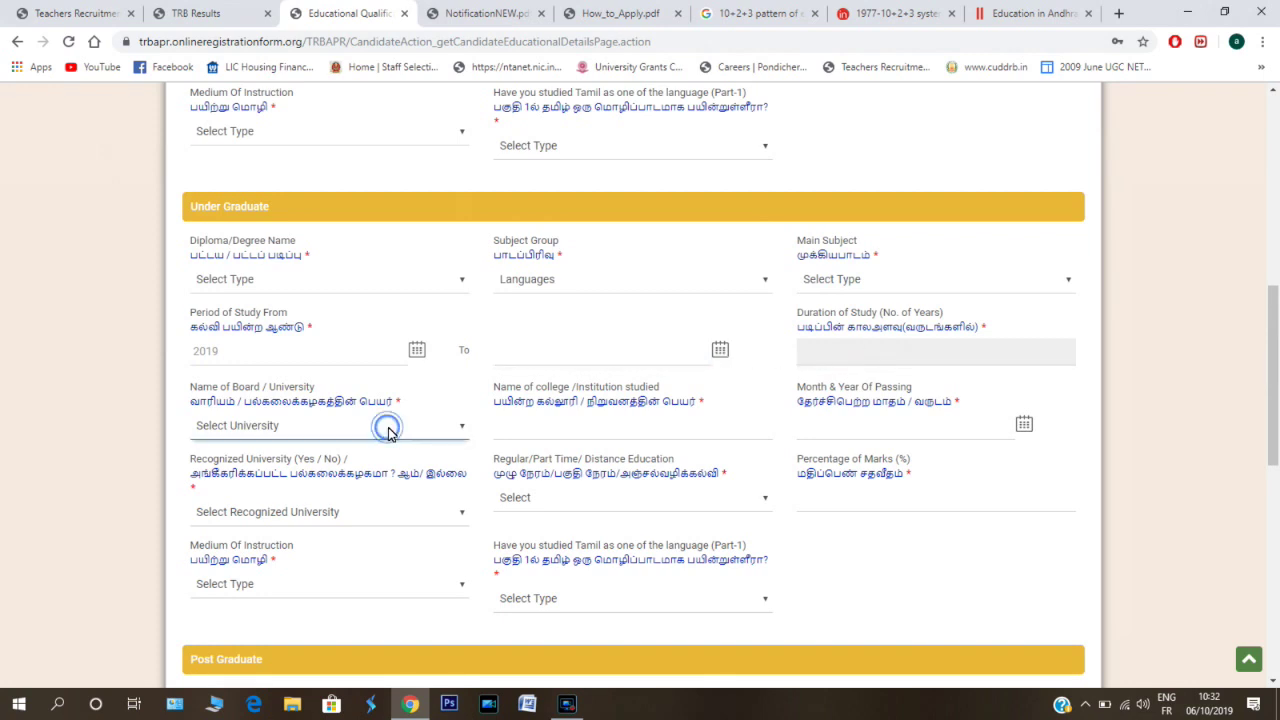
pyautogui.click(462, 430)
pyautogui.click(872, 356)
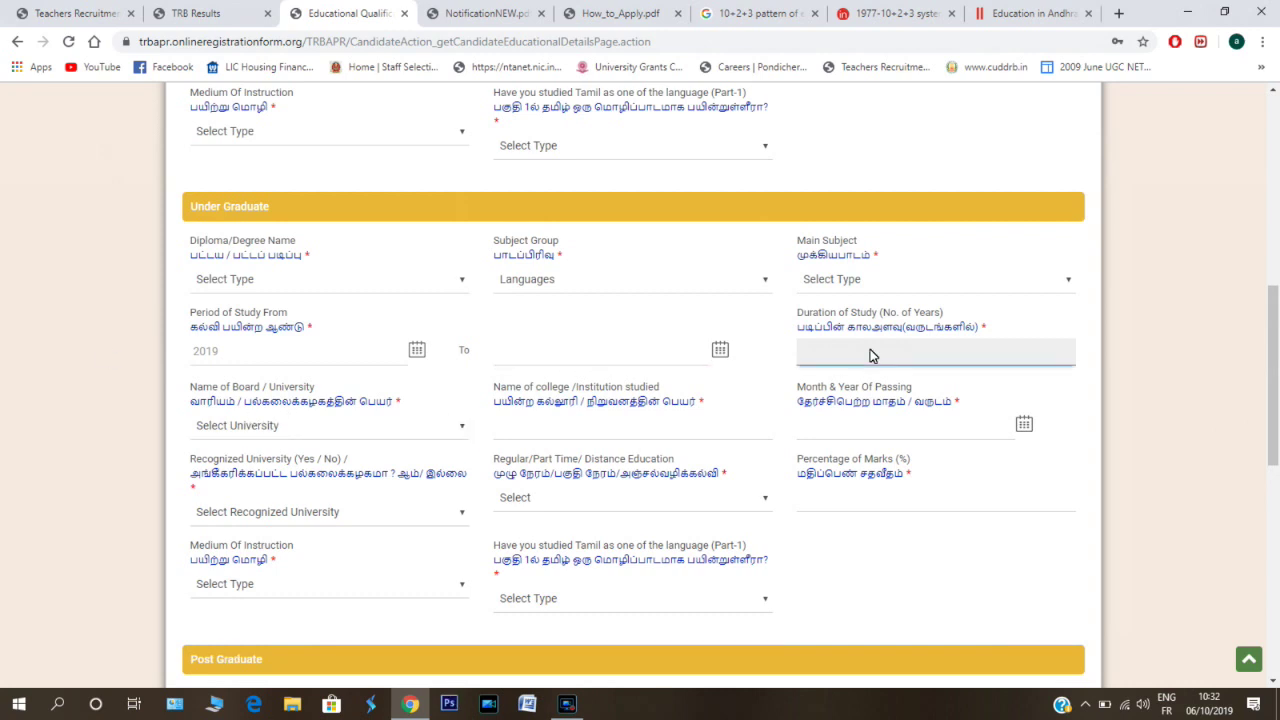
pyautogui.click(461, 429)
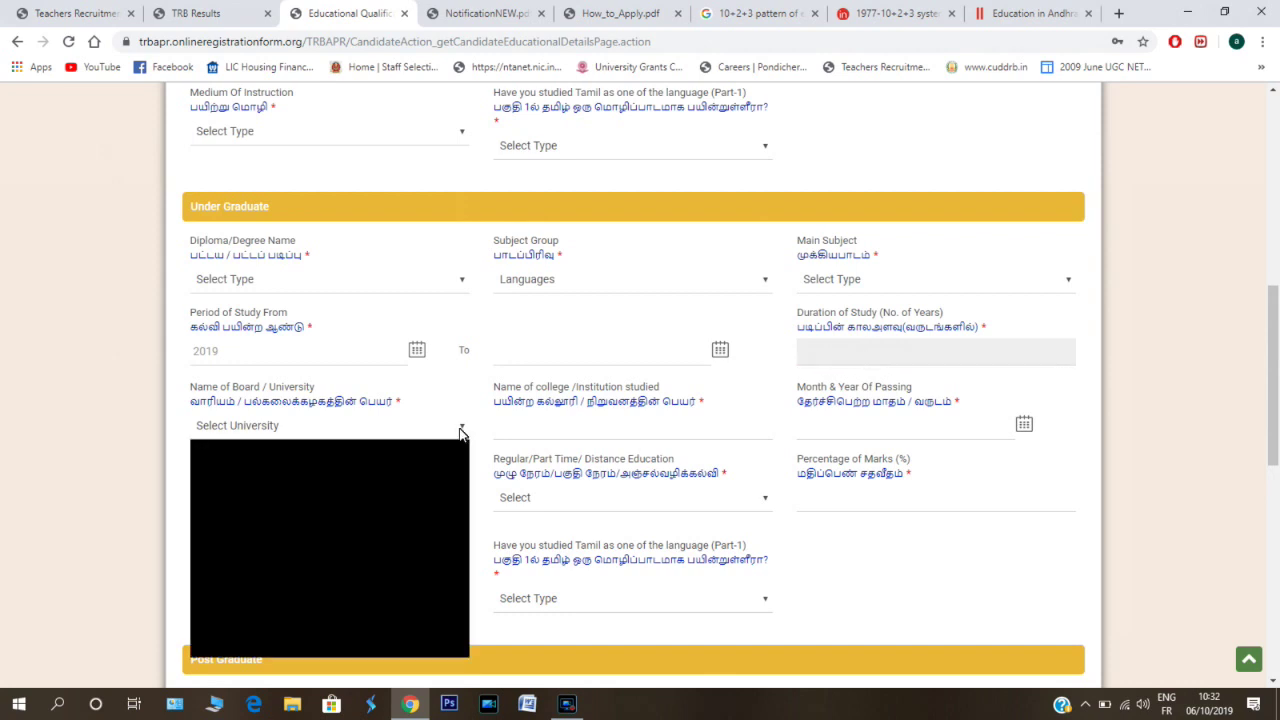
pyautogui.click(461, 429)
pyautogui.click(461, 429)
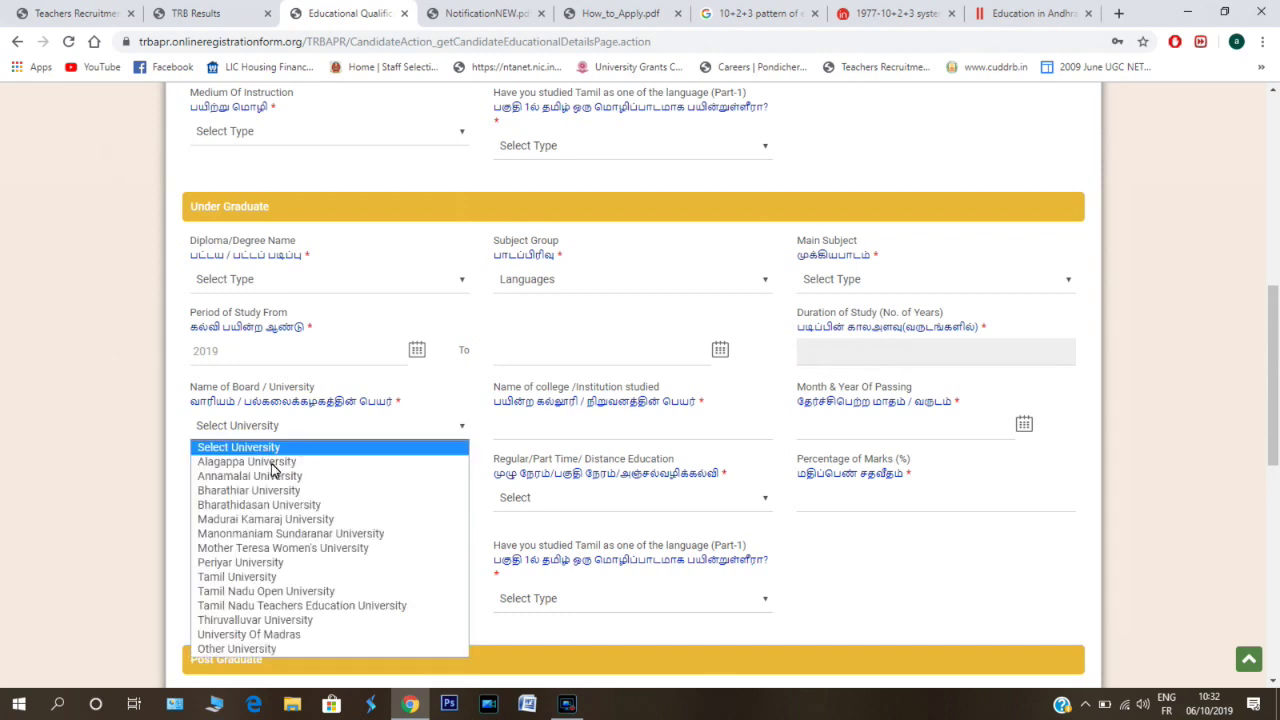
pyautogui.click(279, 649)
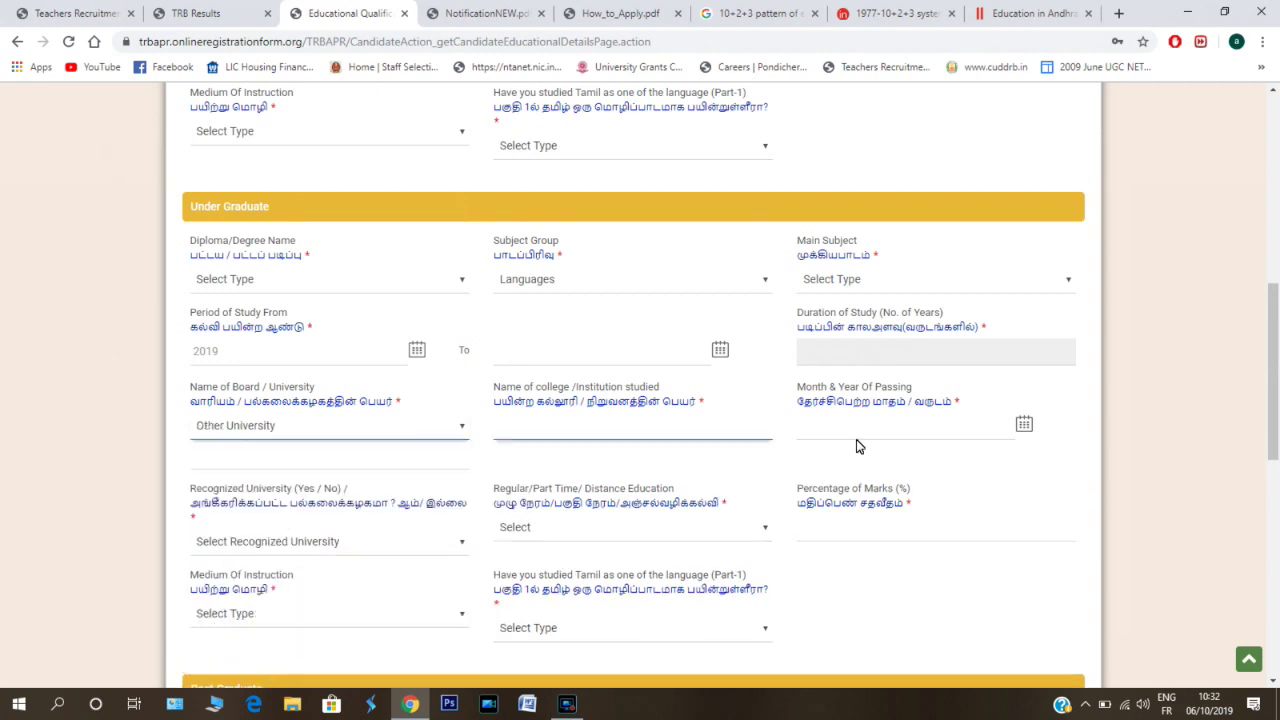
# - Set the undergraduate month and year of passing to October 2019
pyautogui.click(1025, 430)
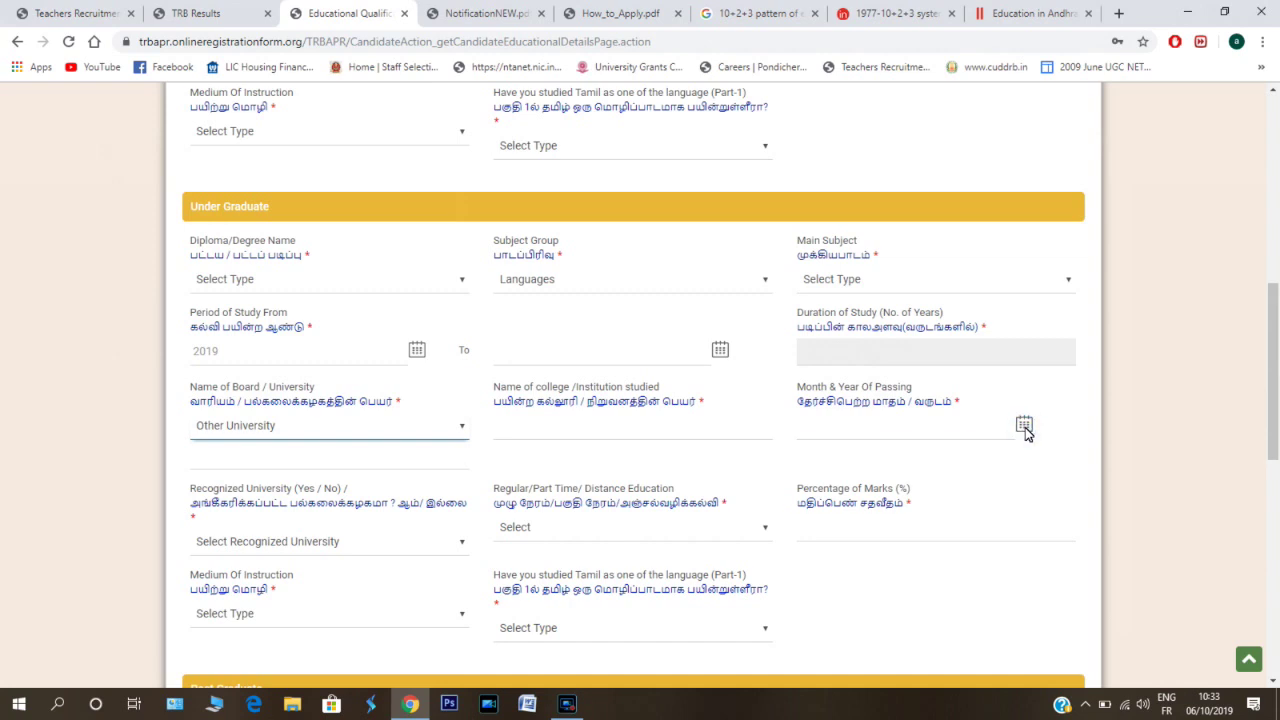
pyautogui.click(1025, 428)
pyautogui.click(948, 493)
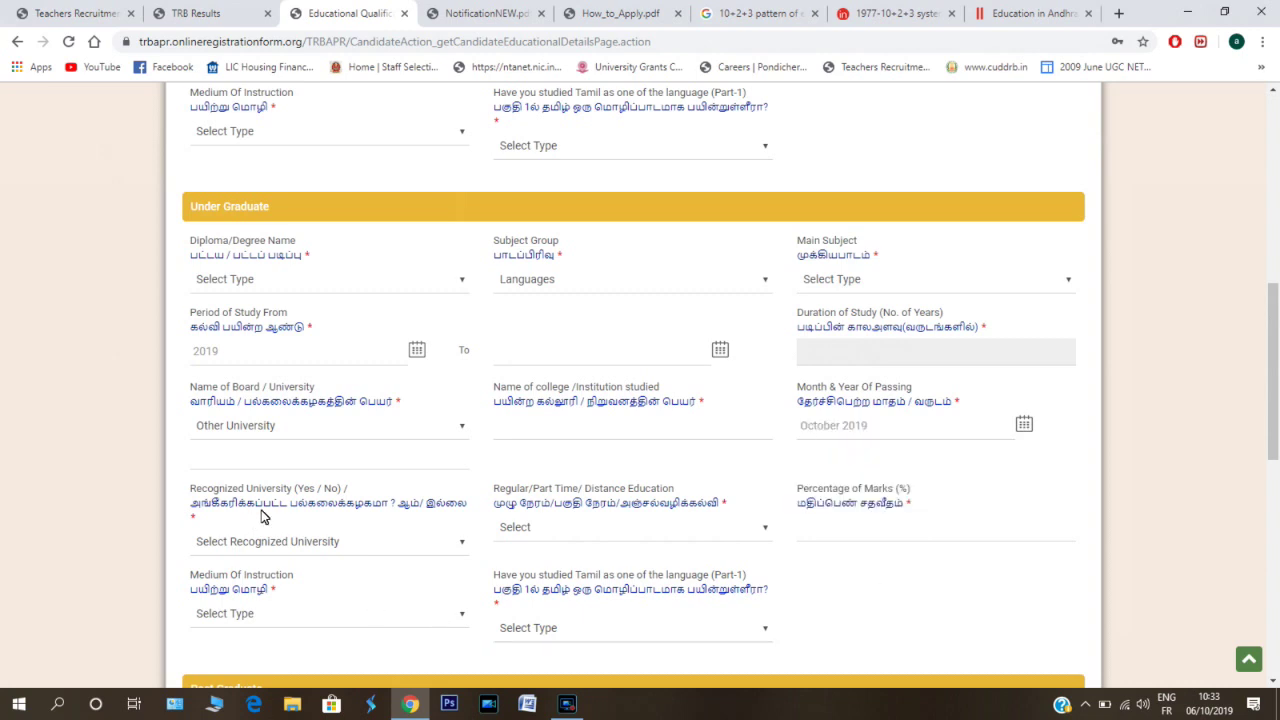
pyautogui.scroll(-2, 265, 512)
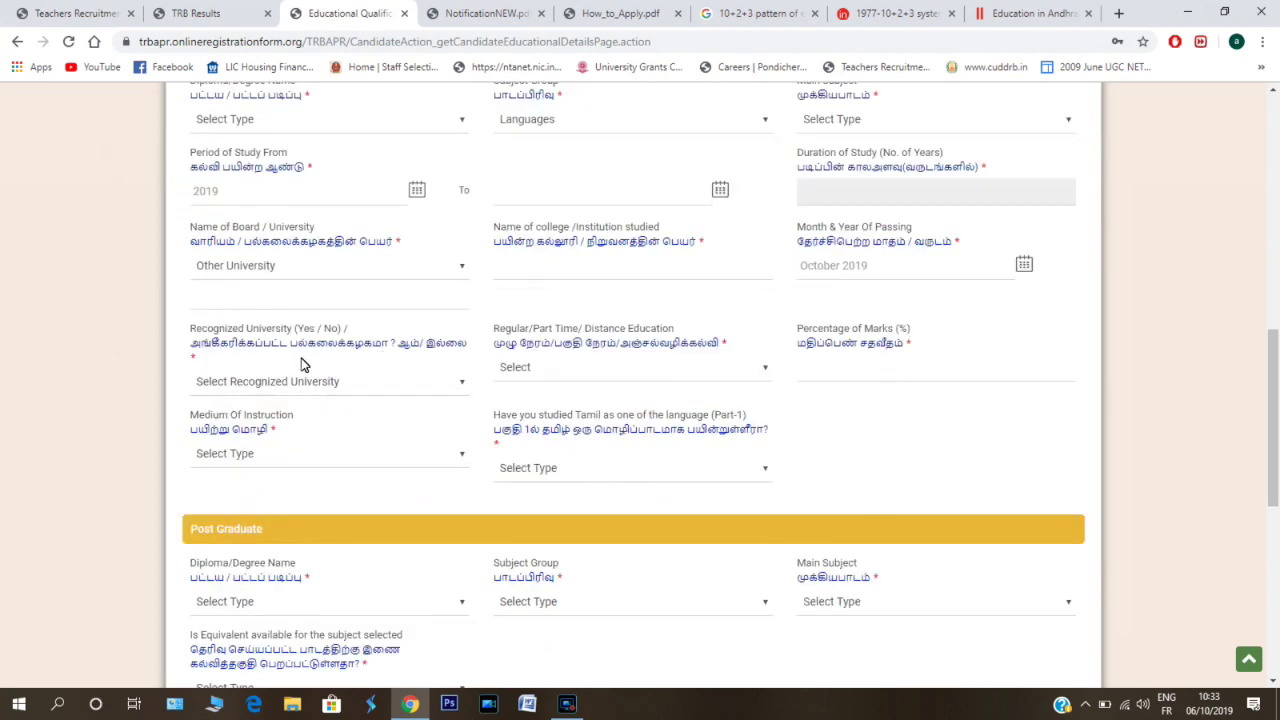
pyautogui.click(462, 386)
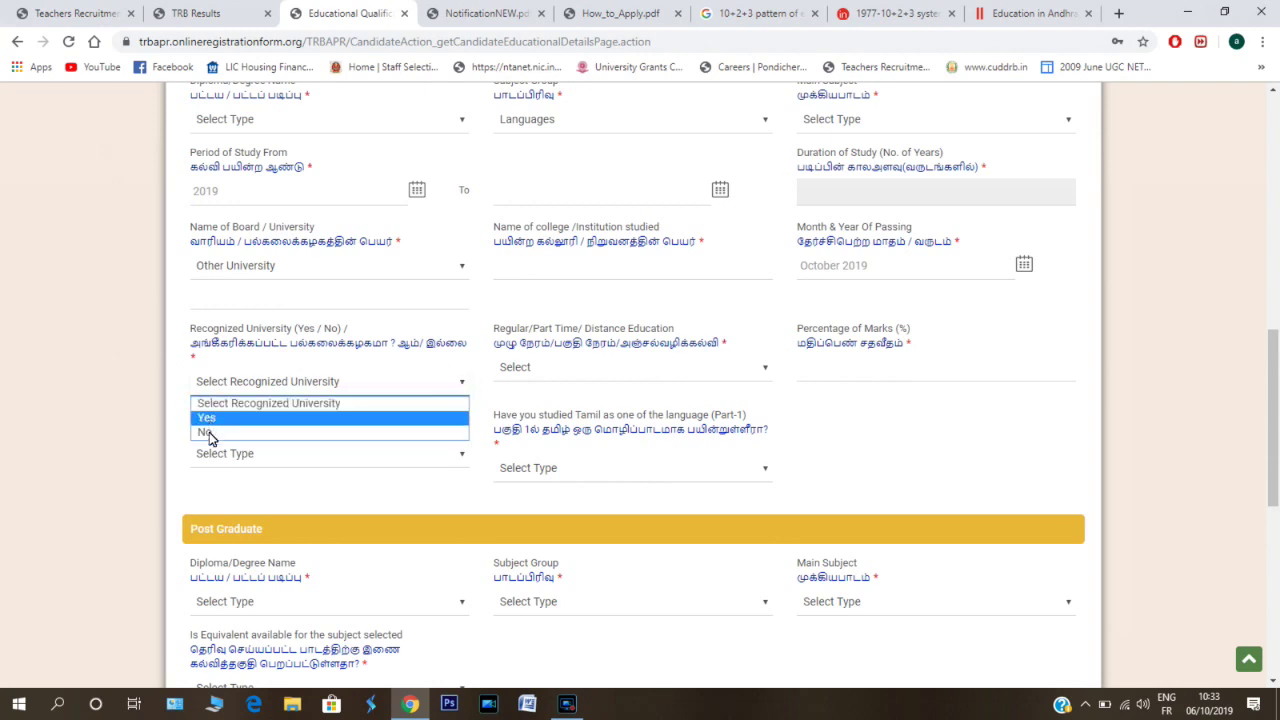
pyautogui.press('Return')
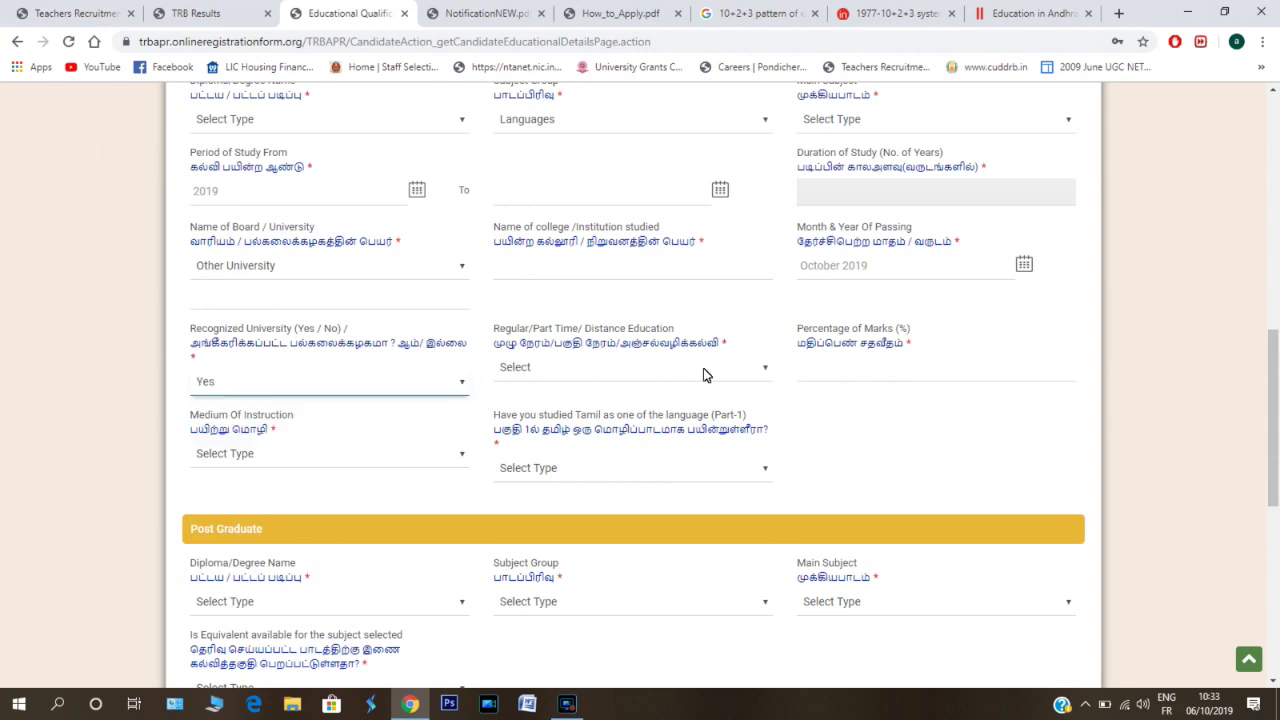
pyautogui.click(766, 372)
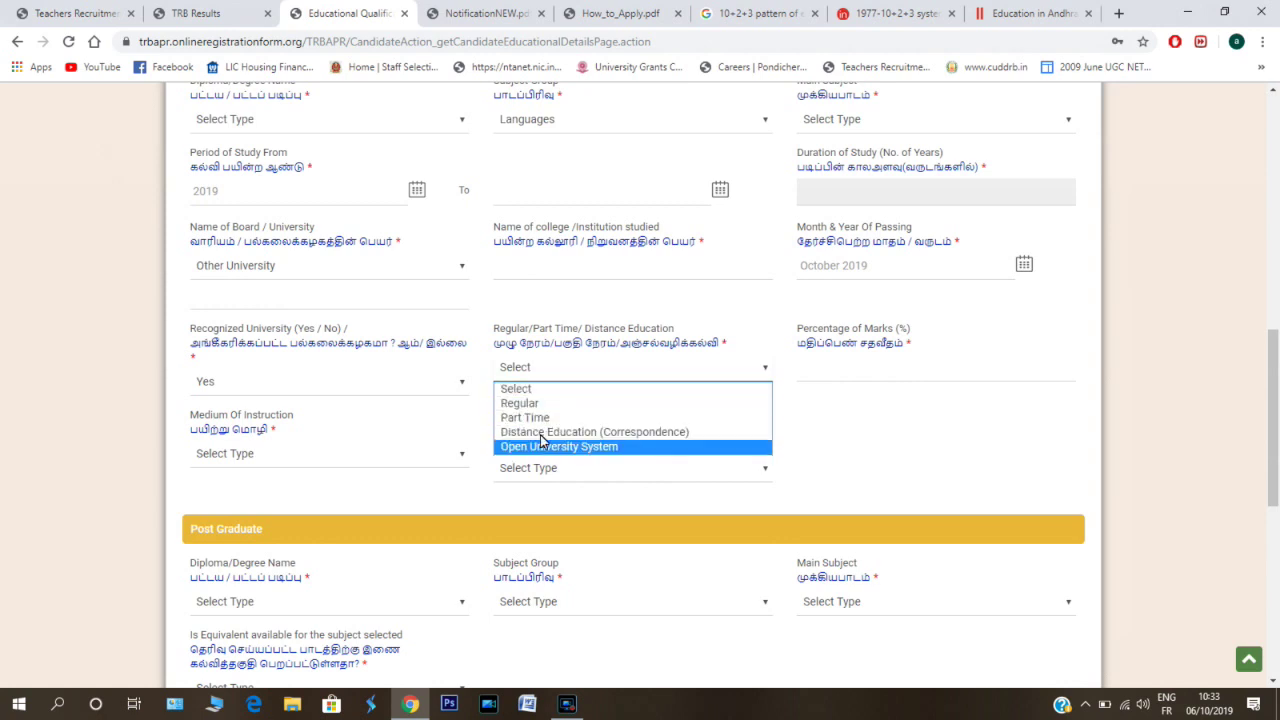
pyautogui.click(532, 402)
pyautogui.click(856, 365)
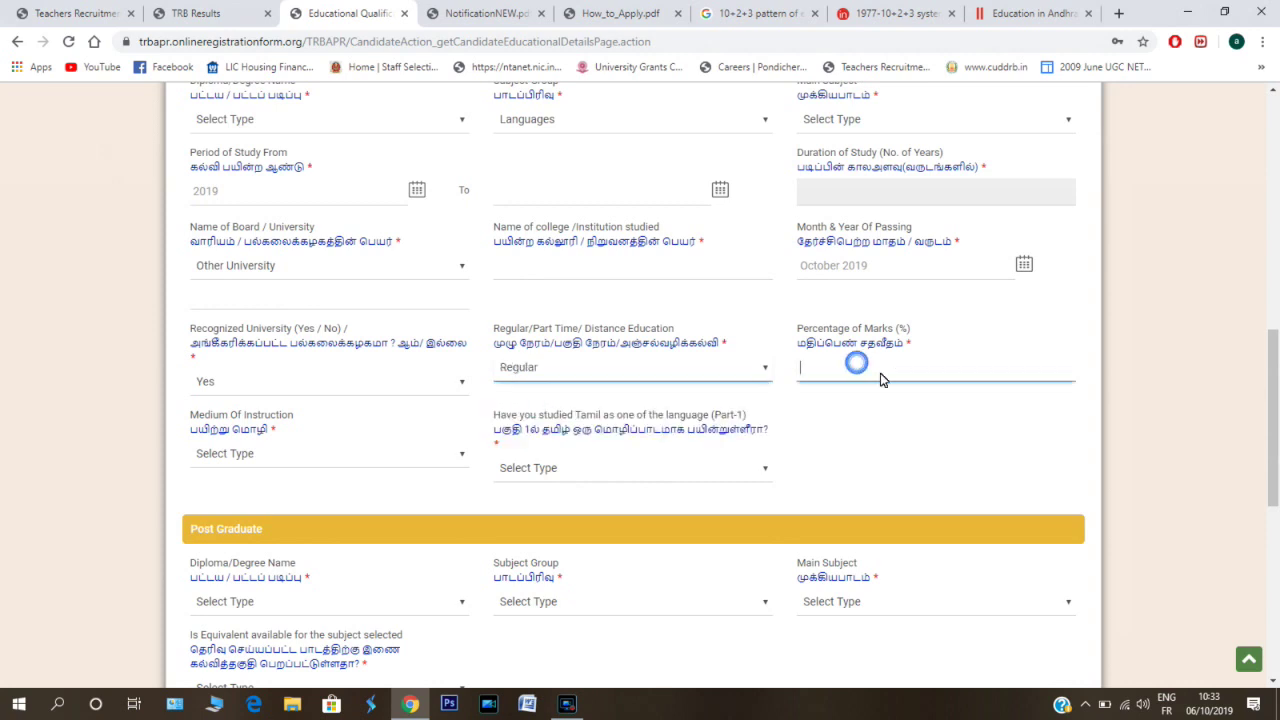
pyautogui.click(296, 458)
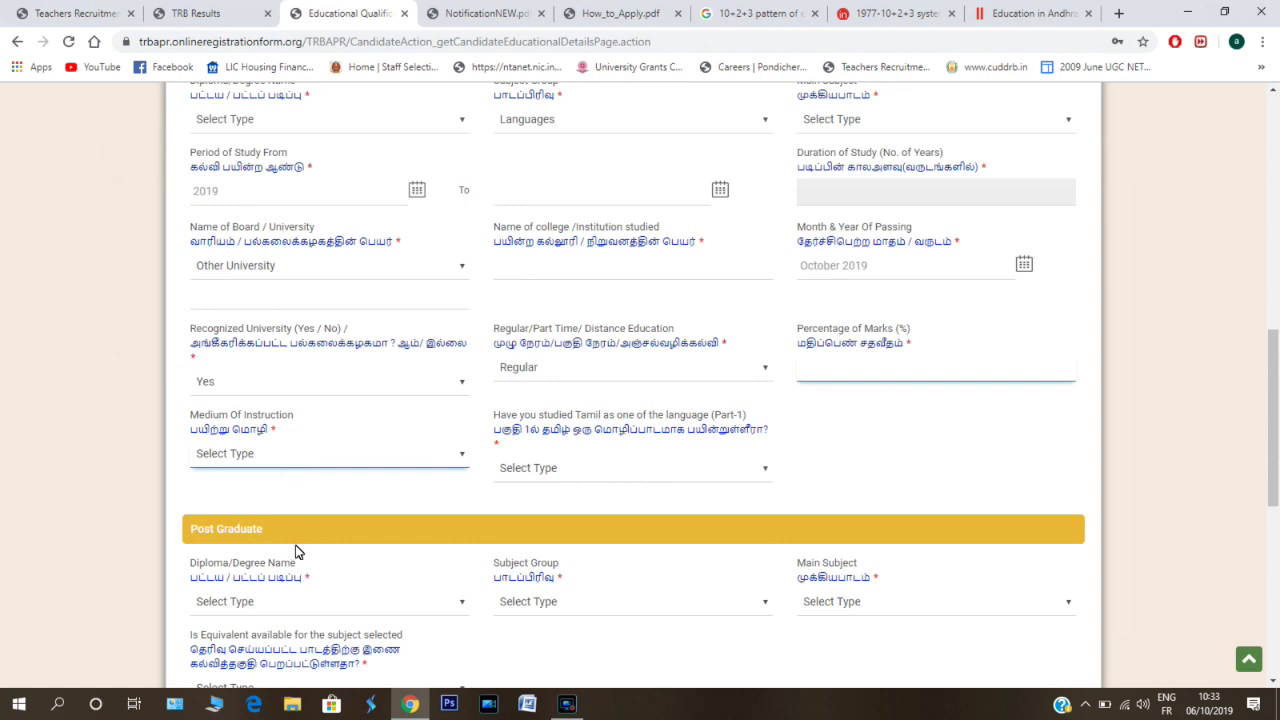
pyautogui.click(456, 464)
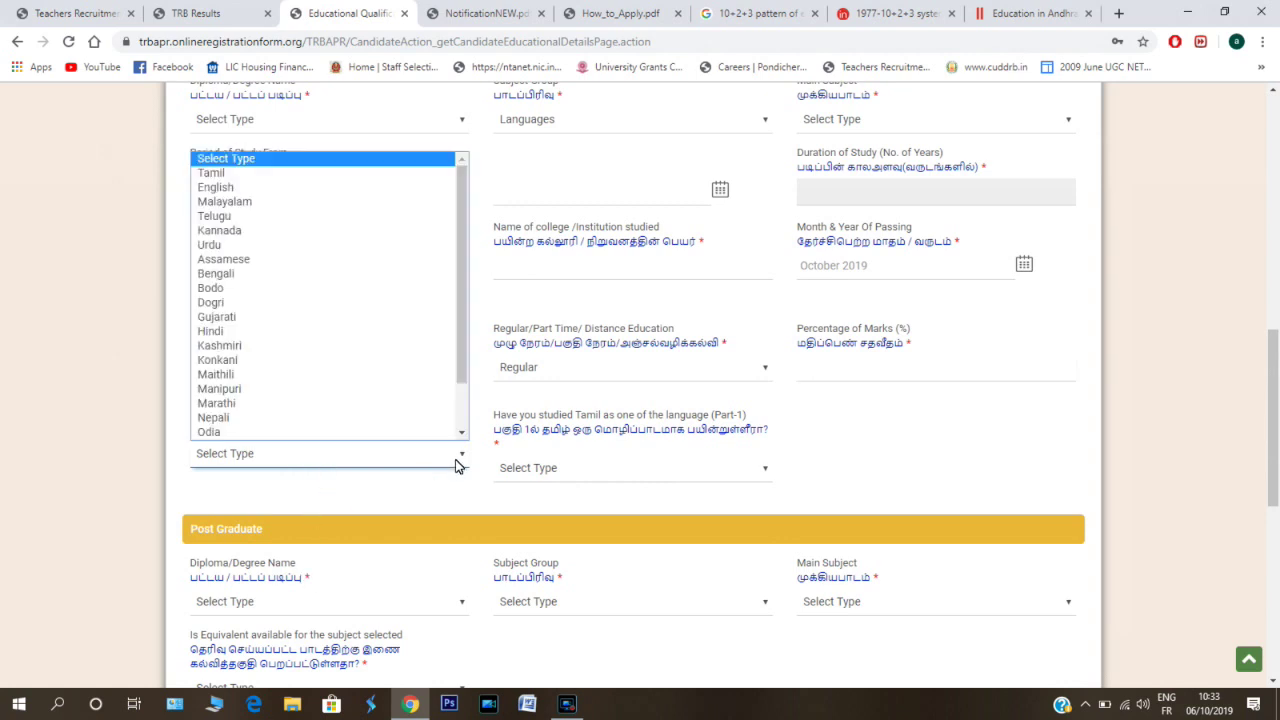
pyautogui.press('p')
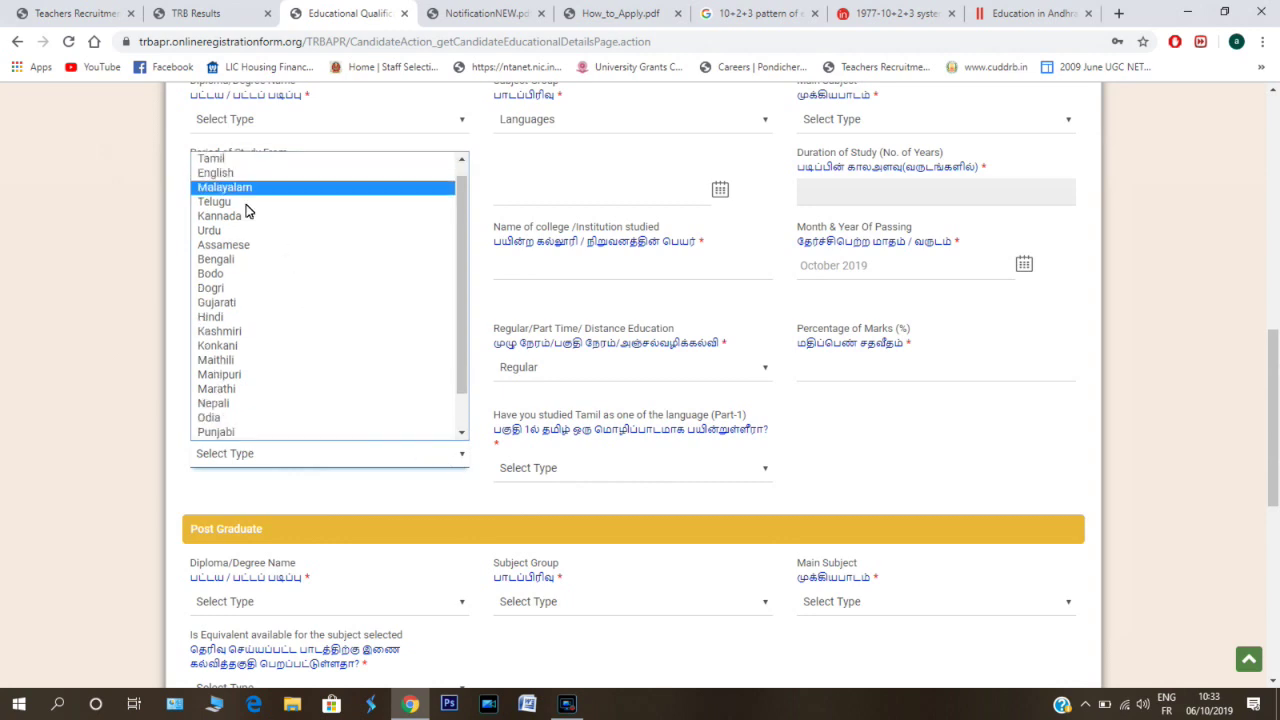
pyautogui.click(598, 461)
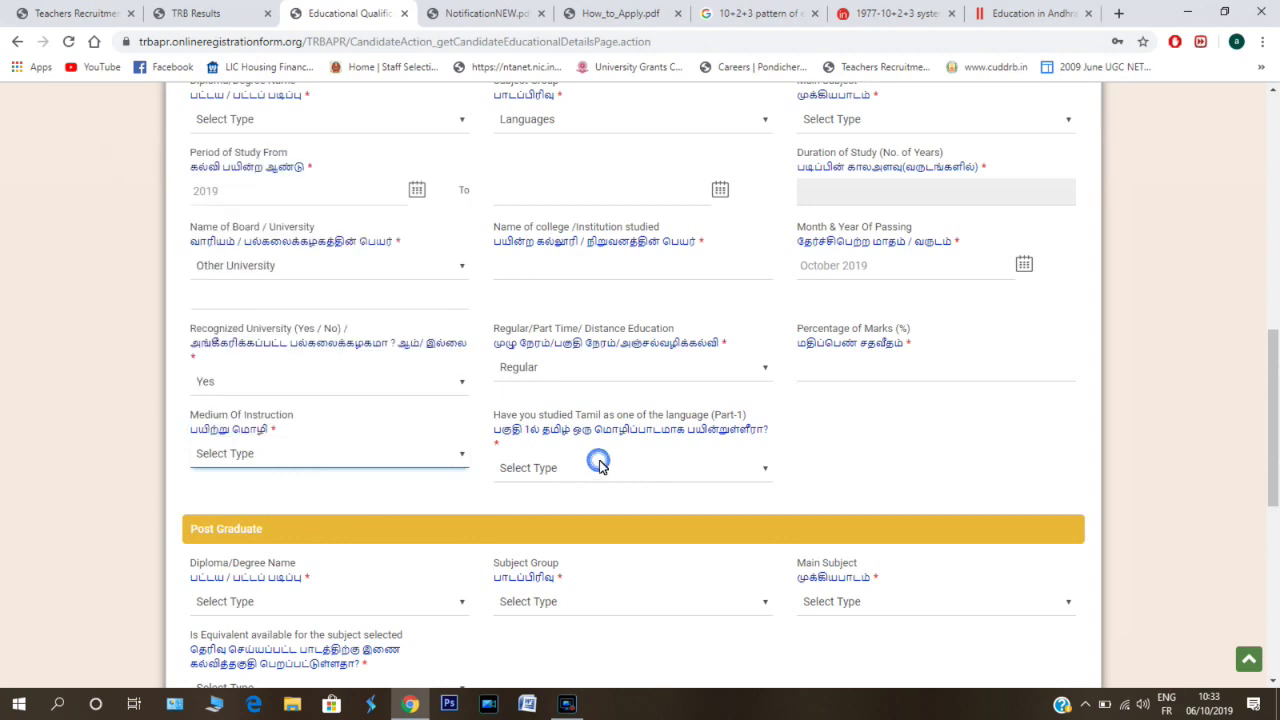
pyautogui.click(763, 471)
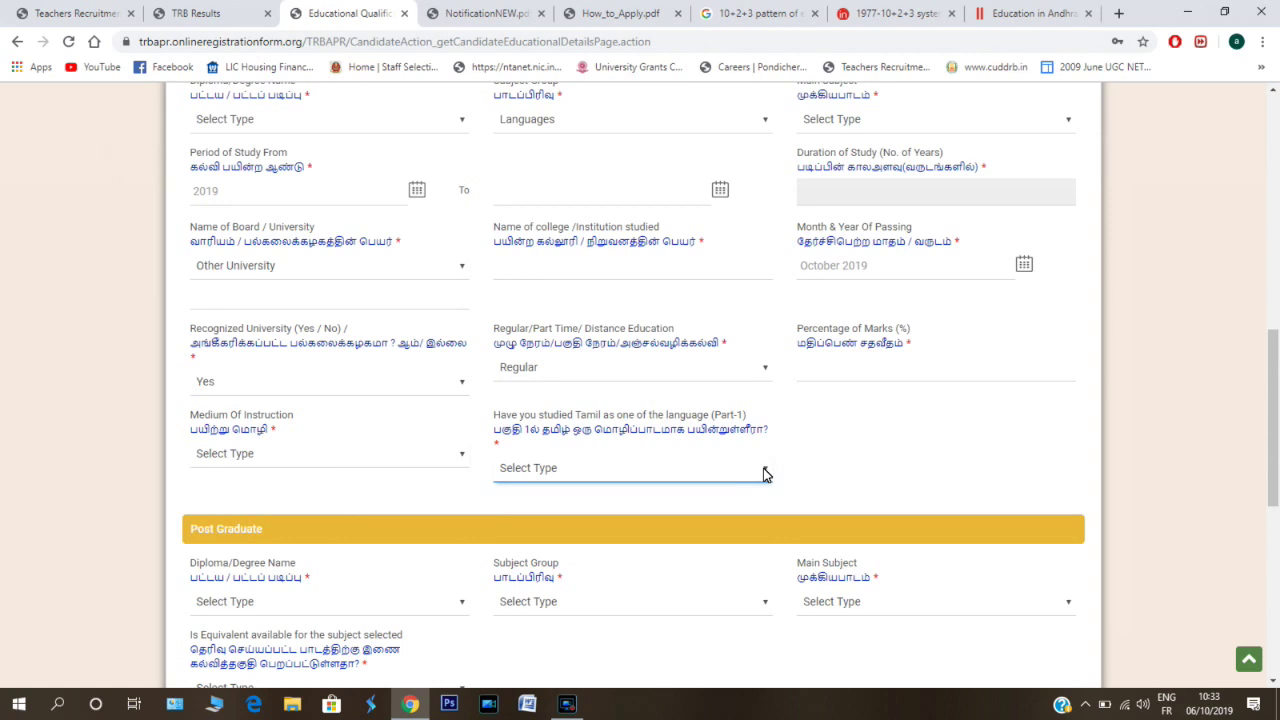
pyautogui.click(763, 471)
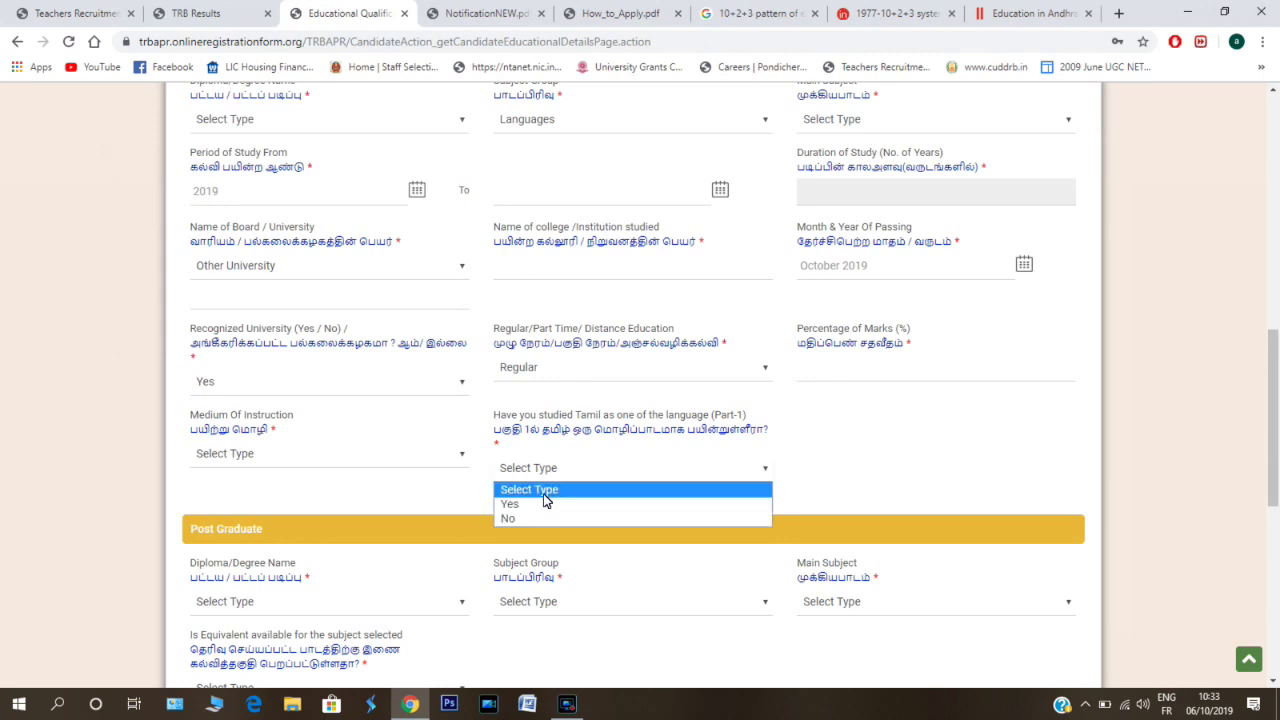
pyautogui.click(818, 472)
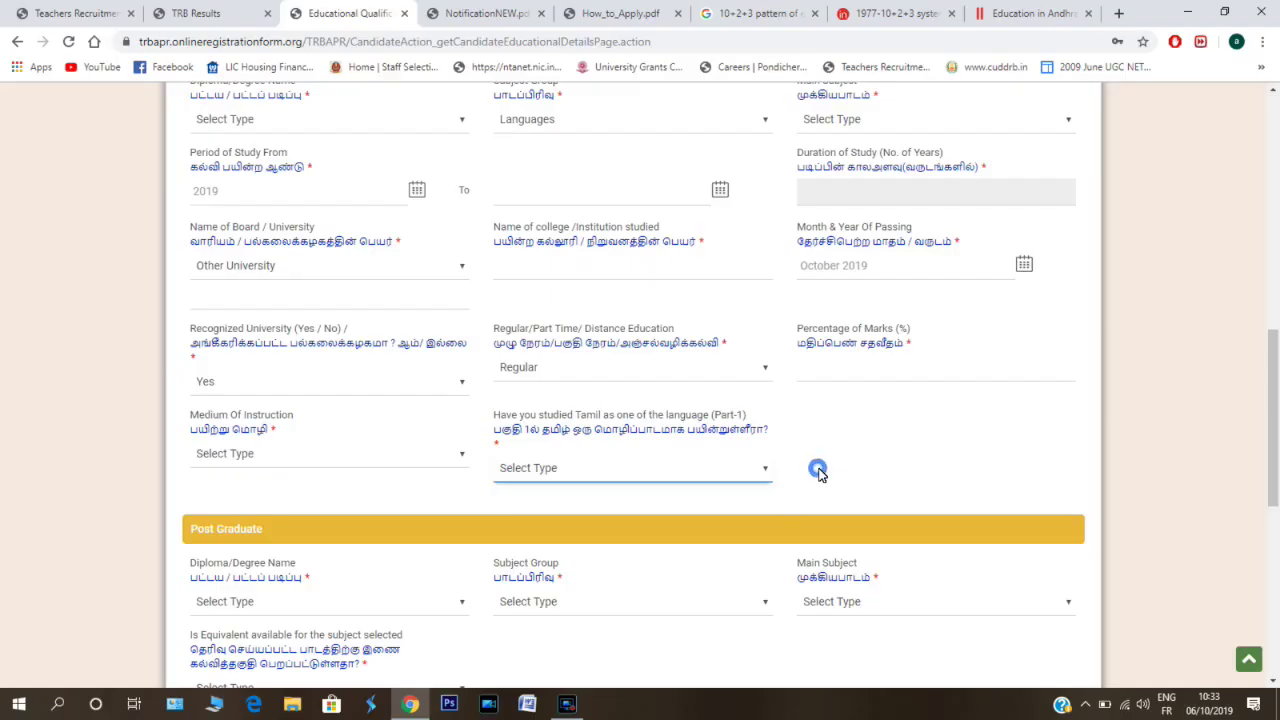
pyautogui.click(818, 472)
pyautogui.click(818, 472)
pyautogui.click(818, 472)
pyautogui.click(818, 472)
pyautogui.click(818, 472)
pyautogui.click(818, 472)
pyautogui.click(818, 472)
pyautogui.click(818, 472)
pyautogui.click(818, 472)
pyautogui.click(818, 472)
pyautogui.click(818, 472)
pyautogui.click(818, 472)
pyautogui.click(818, 472)
pyautogui.click(818, 472)
pyautogui.click(818, 472)
pyautogui.click(818, 472)
pyautogui.click(818, 472)
pyautogui.click(818, 472)
pyautogui.click(818, 472)
pyautogui.click(818, 472)
pyautogui.click(818, 472)
pyautogui.click(818, 472)
pyautogui.click(818, 472)
pyautogui.click(818, 472)
pyautogui.click(818, 472)
pyautogui.click(818, 472)
pyautogui.click(818, 472)
pyautogui.click(818, 472)
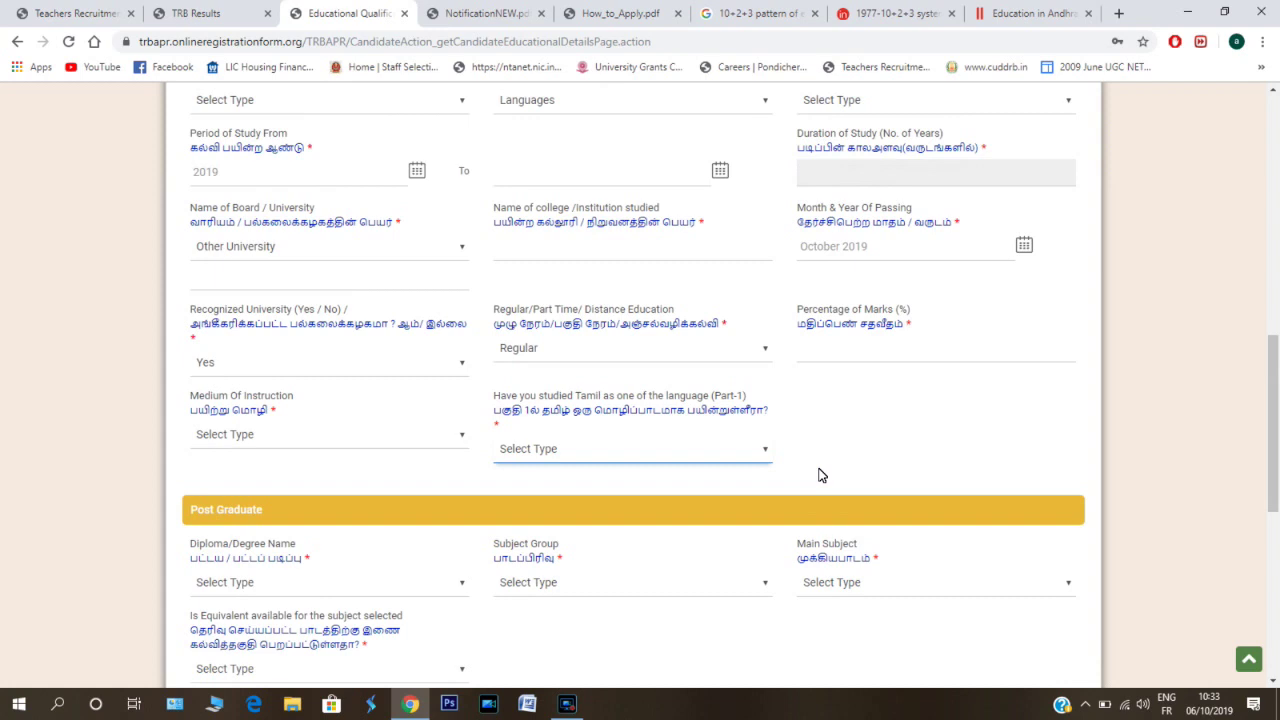
pyautogui.click(818, 472)
pyautogui.click(818, 472)
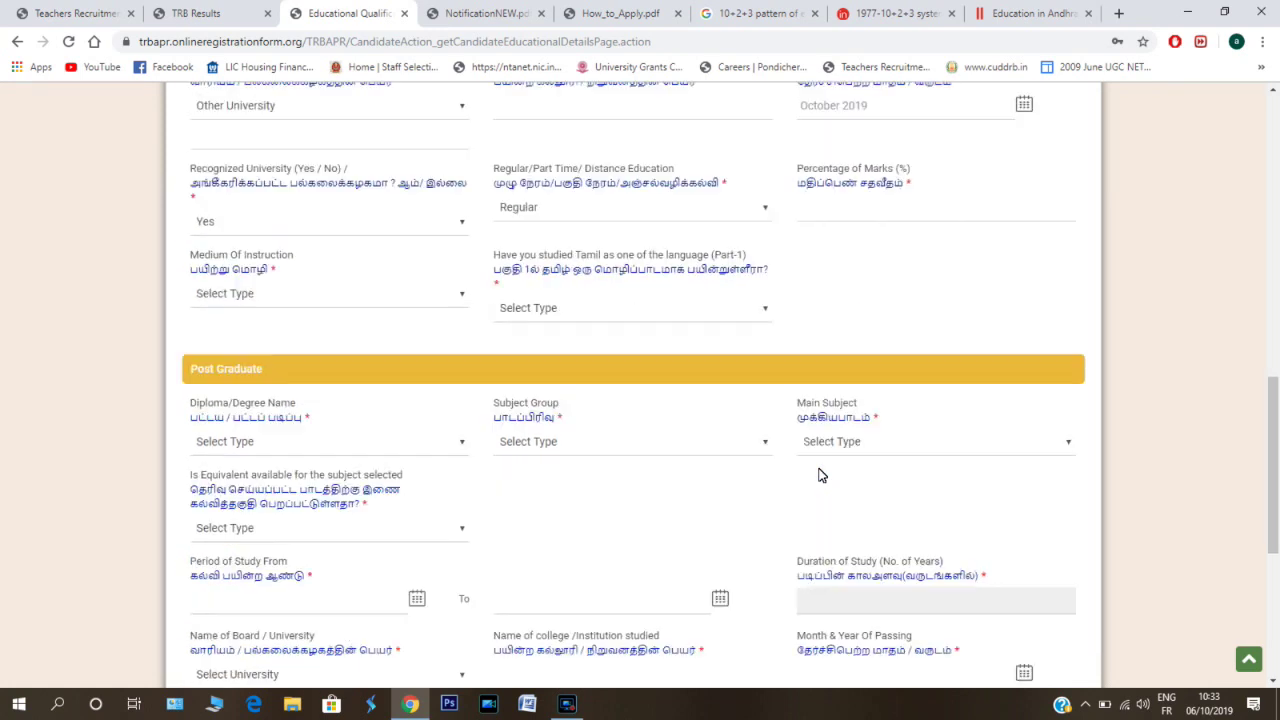
pyautogui.click(818, 472)
pyautogui.click(818, 472)
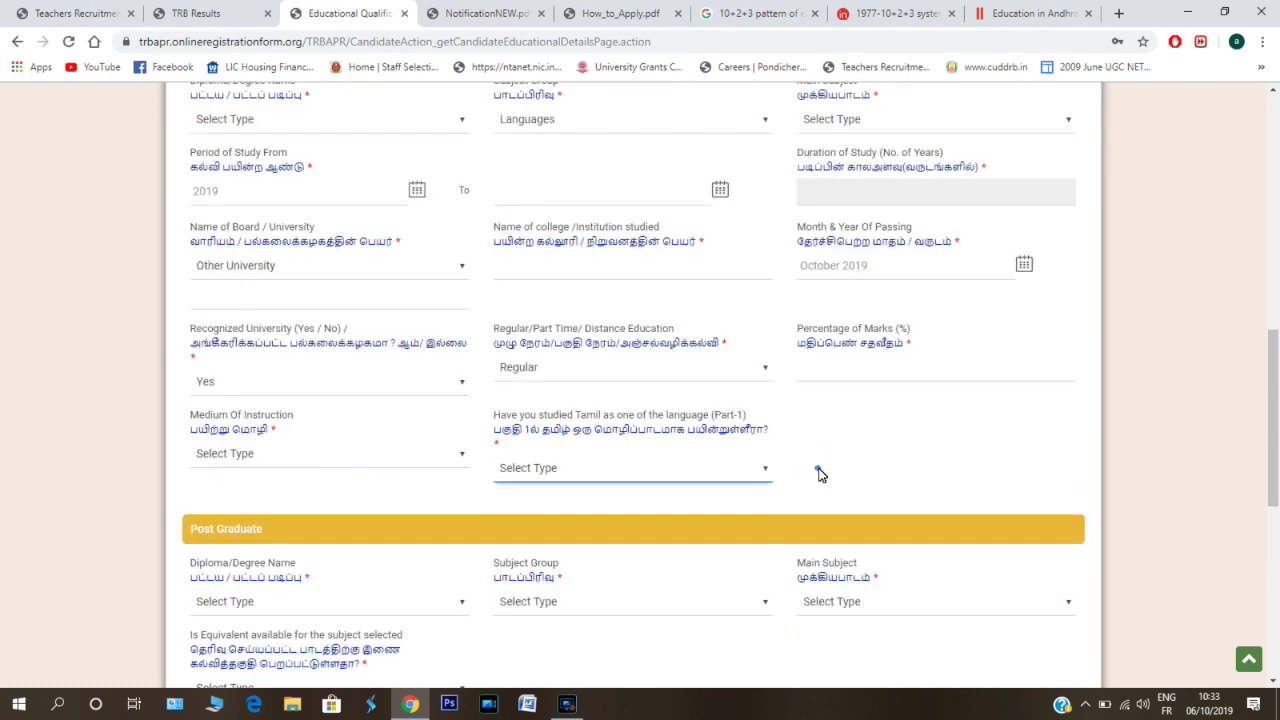
pyautogui.click(818, 472)
pyautogui.click(818, 472)
pyautogui.click(818, 472)
pyautogui.click(818, 472)
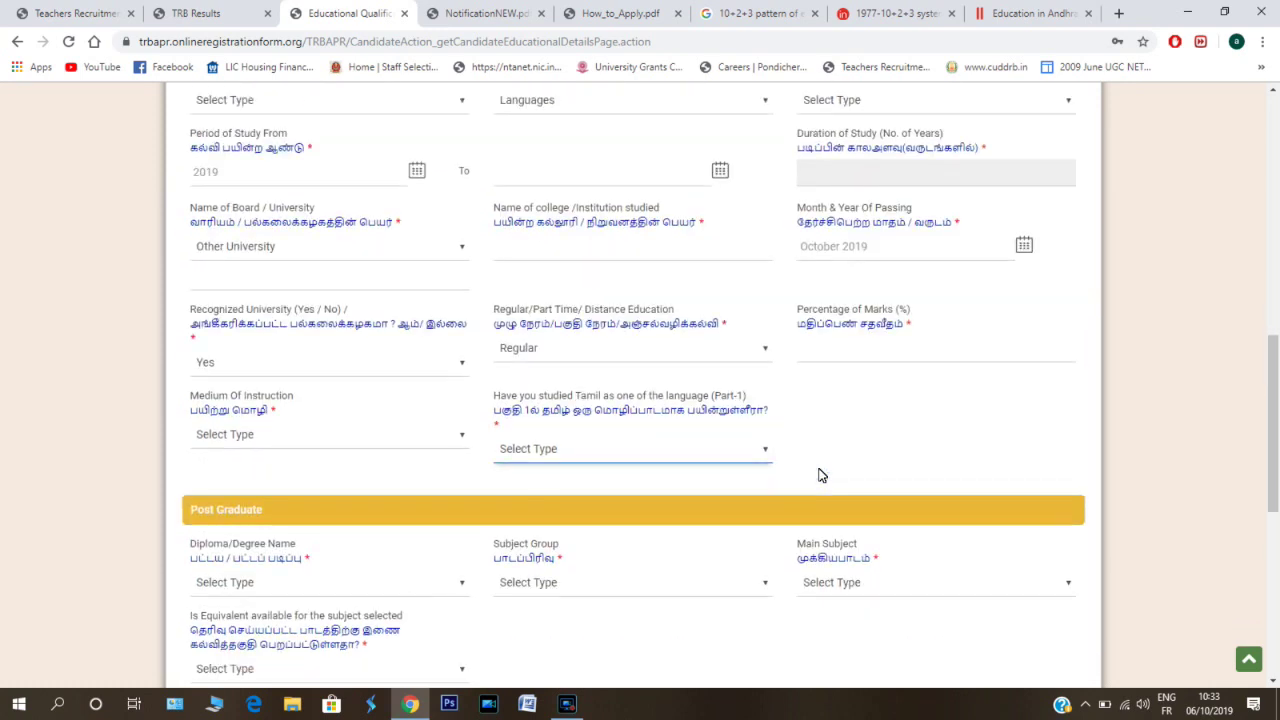
pyautogui.click(818, 472)
pyautogui.click(818, 472)
pyautogui.click(818, 469)
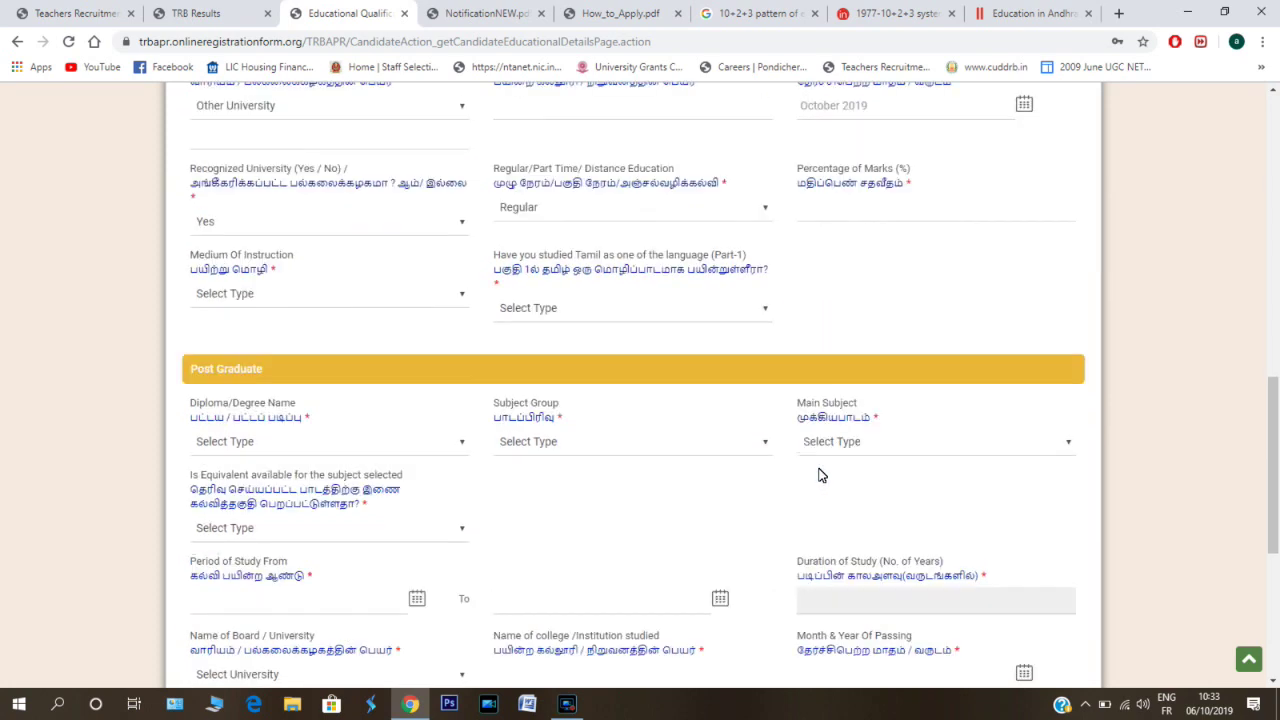
pyautogui.click(818, 472)
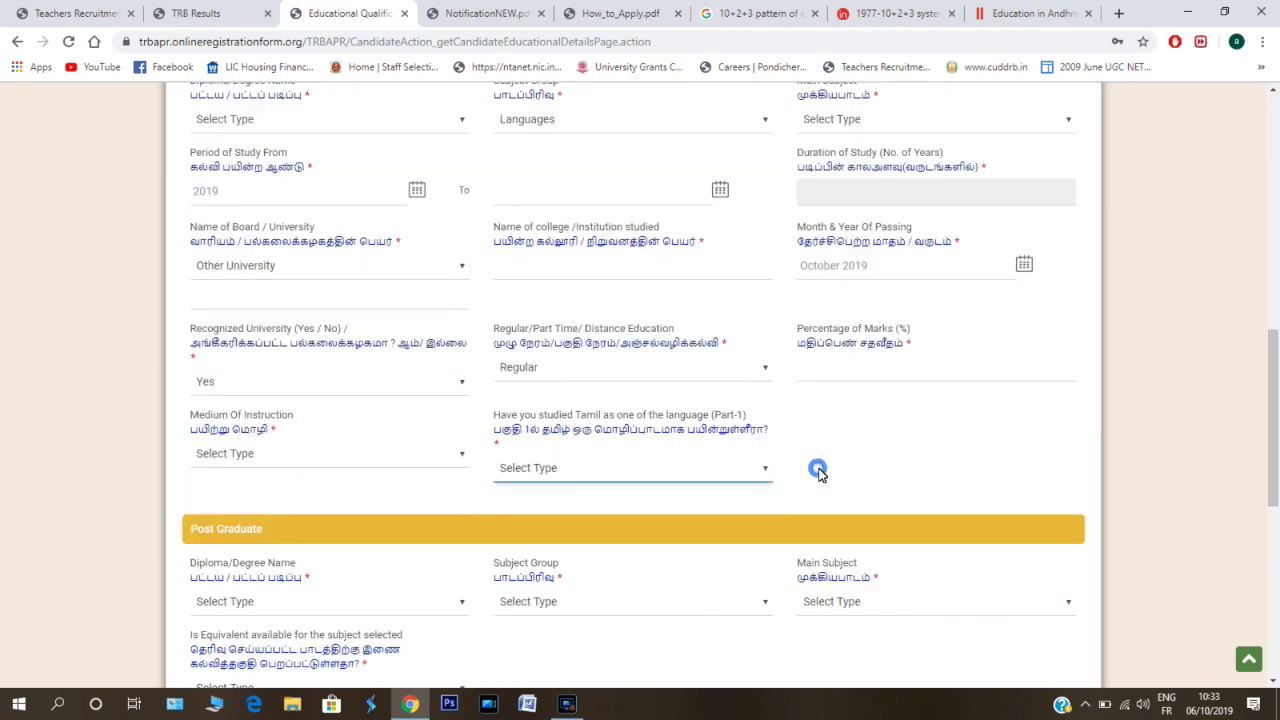
pyautogui.click(818, 470)
pyautogui.click(818, 470)
pyautogui.click(818, 472)
pyautogui.click(818, 472)
pyautogui.click(818, 470)
pyautogui.click(818, 472)
pyautogui.click(818, 472)
pyautogui.click(818, 472)
pyautogui.scroll(-2, 818, 475)
pyautogui.scroll(2, 818, 475)
pyautogui.scroll(-1, 818, 475)
pyautogui.click(818, 472)
pyautogui.scroll(-1, 818, 475)
pyautogui.click(818, 472)
pyautogui.scroll(-1, 818, 475)
pyautogui.click(818, 472)
pyautogui.scroll(-2, 818, 475)
pyautogui.click(818, 472)
pyautogui.scroll(-1, 818, 475)
pyautogui.click(818, 472)
pyautogui.scroll(-1, 818, 475)
pyautogui.click(818, 472)
pyautogui.scroll(-2, 818, 475)
pyautogui.click(818, 472)
pyautogui.click(818, 472)
pyautogui.scroll(-2, 818, 474)
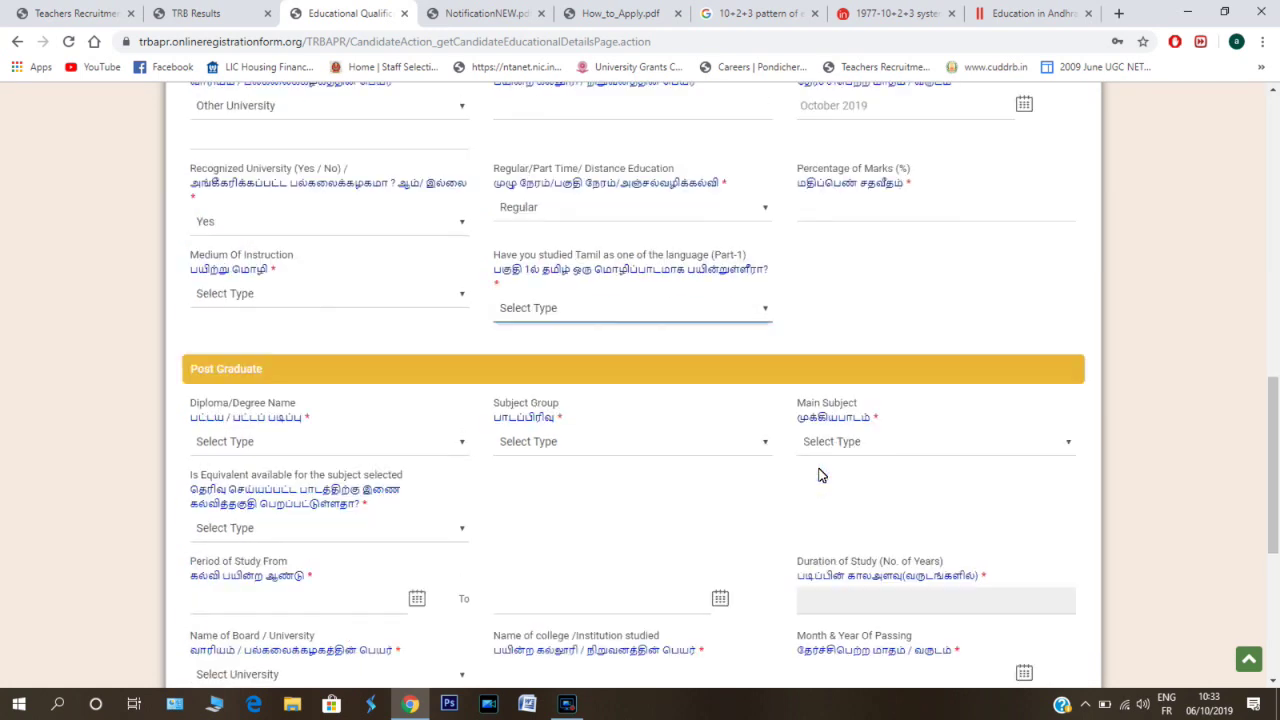
pyautogui.click(818, 472)
pyautogui.scroll(-1, 818, 475)
pyautogui.click(818, 472)
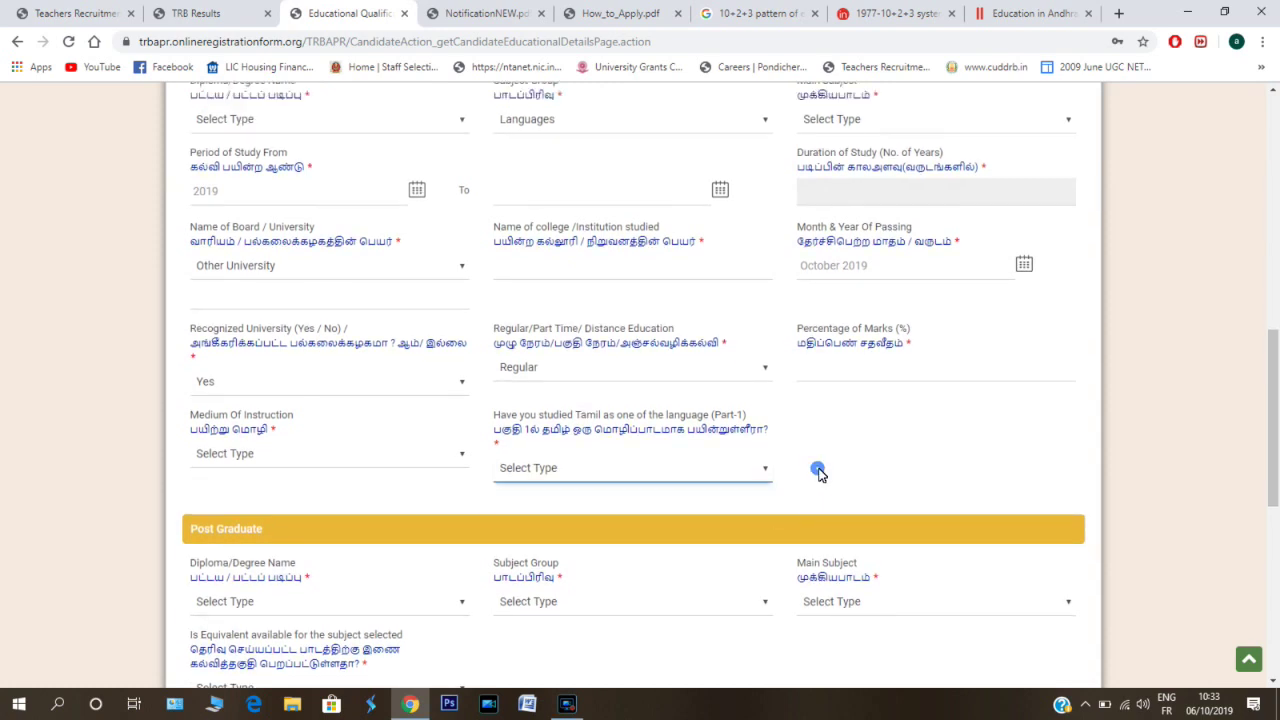
pyautogui.scroll(-2, 818, 474)
pyautogui.scroll(-1, 818, 474)
pyautogui.click(818, 472)
pyautogui.scroll(-3, 818, 475)
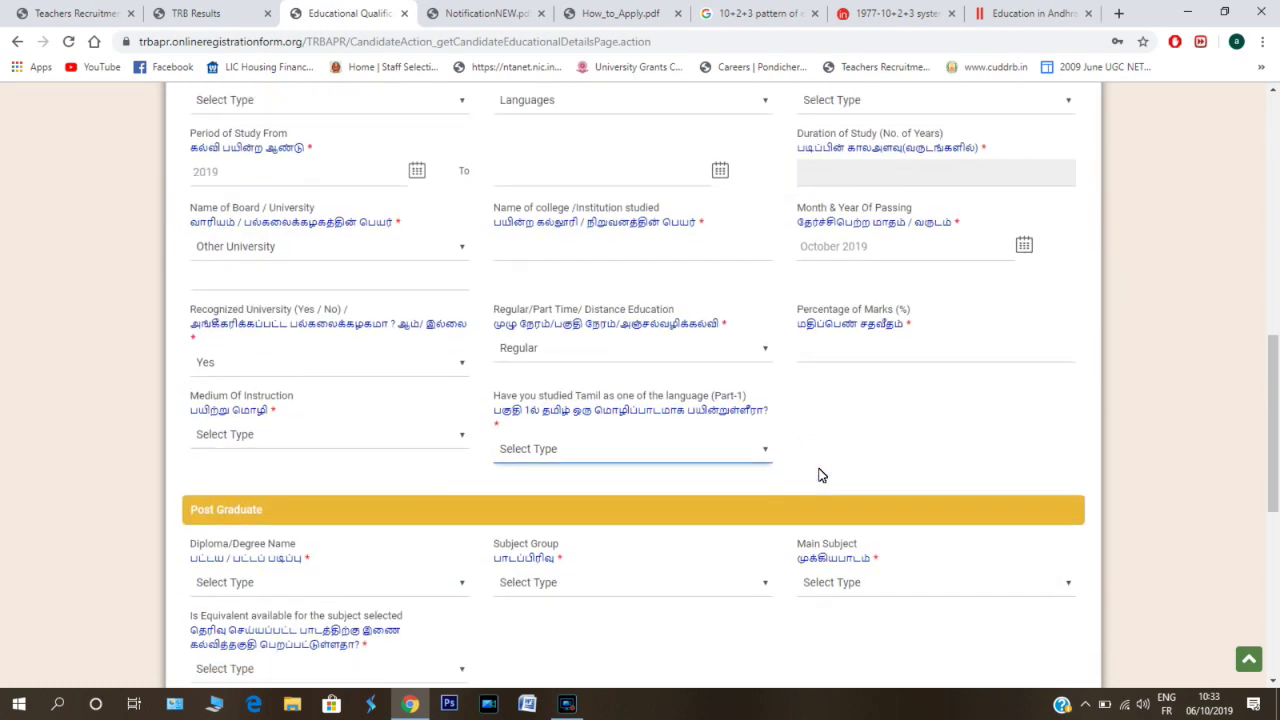
pyautogui.click(818, 472)
pyautogui.scroll(-1, 818, 474)
pyautogui.click(818, 472)
pyautogui.scroll(-2, 818, 475)
pyautogui.click(818, 472)
pyautogui.scroll(-1, 818, 475)
pyautogui.click(818, 472)
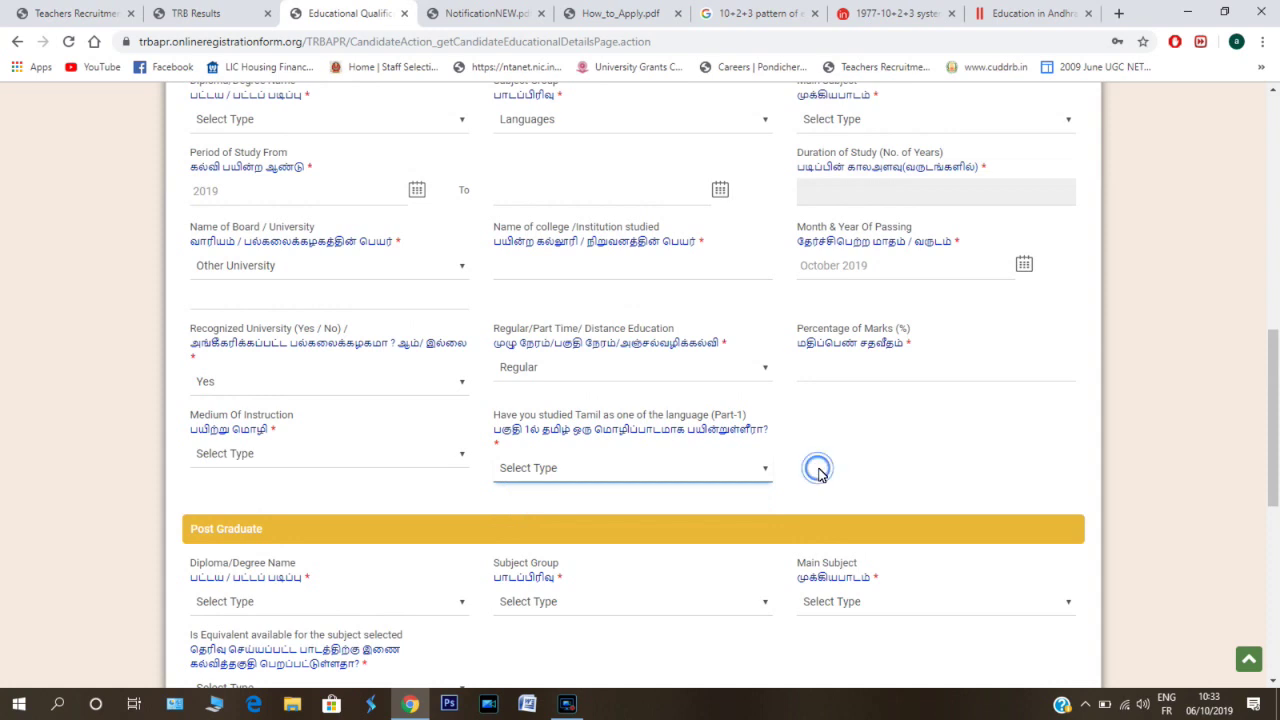
pyautogui.scroll(-2, 818, 474)
pyautogui.click(818, 472)
pyautogui.hotkey('alt', 'Down')
pyautogui.click(818, 472)
pyautogui.click(818, 472)
pyautogui.scroll(-1, 818, 472)
pyautogui.scroll(-3, 818, 475)
pyautogui.scroll(-1, 818, 475)
pyautogui.click(818, 472)
pyautogui.scroll(-2, 818, 474)
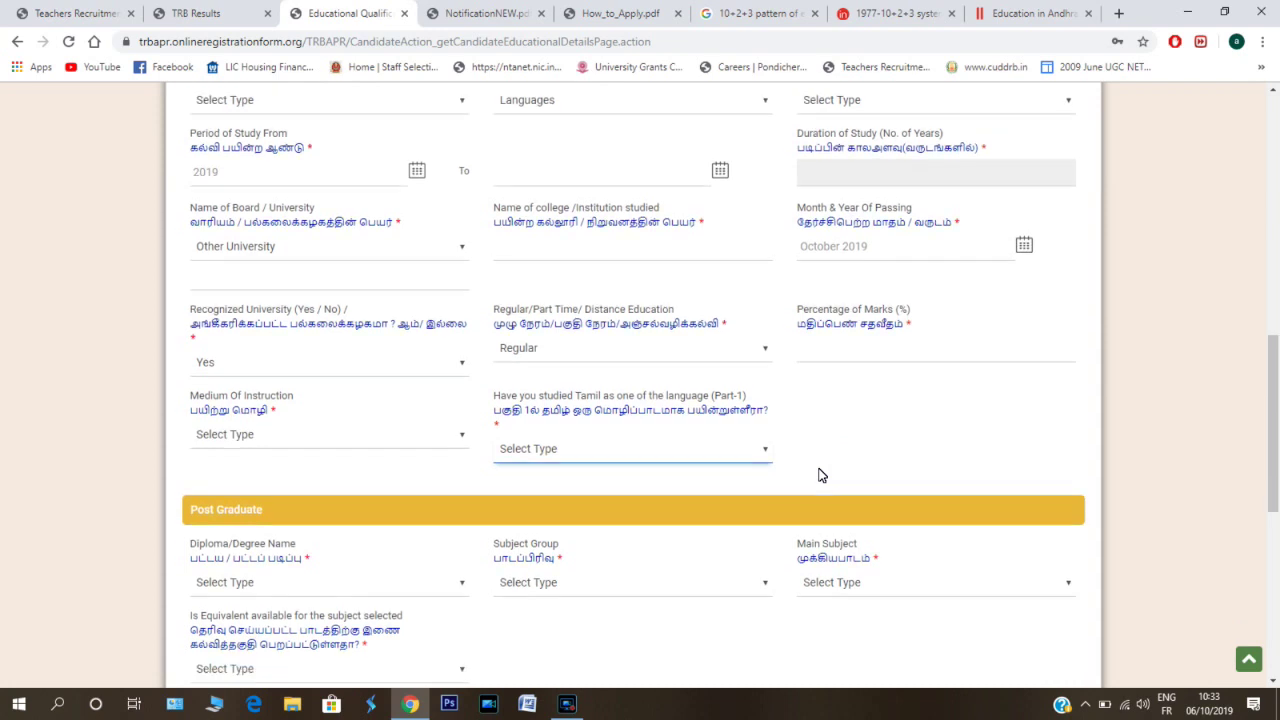
pyautogui.click(818, 472)
pyautogui.scroll(-1, 818, 474)
pyautogui.click(818, 472)
pyautogui.scroll(-3, 818, 474)
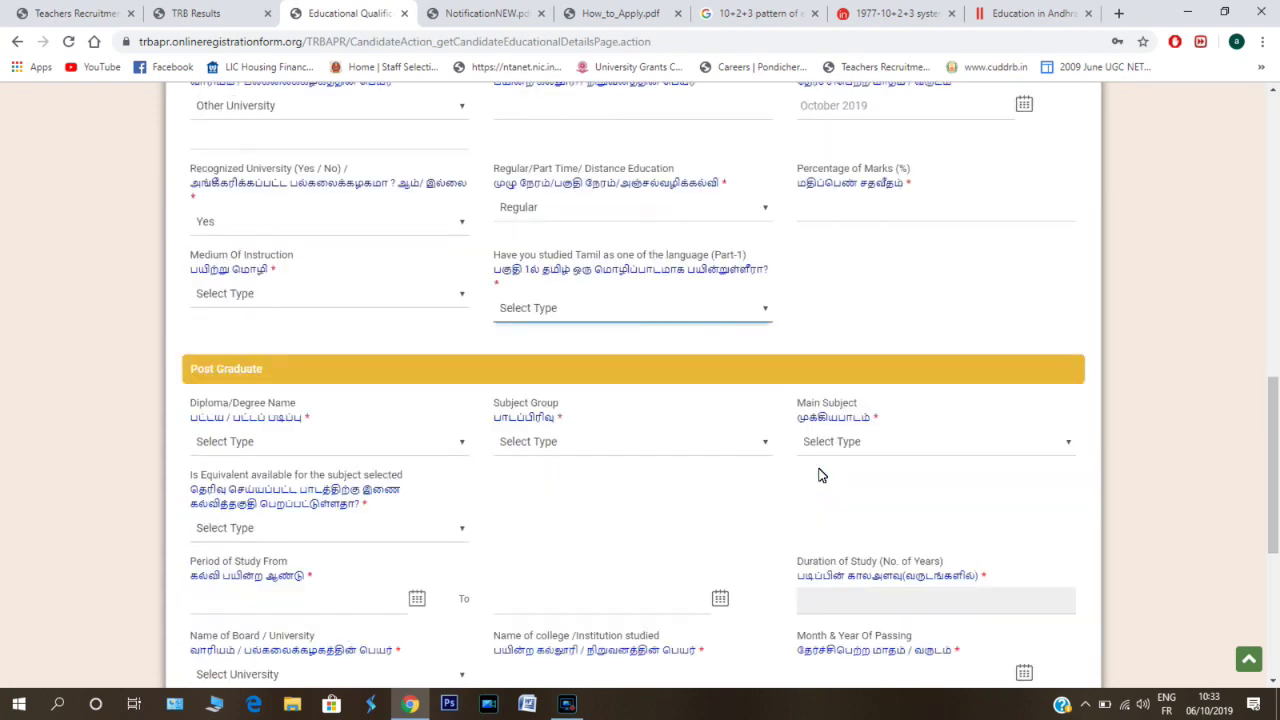
pyautogui.scroll(-1, 818, 475)
pyautogui.click(818, 472)
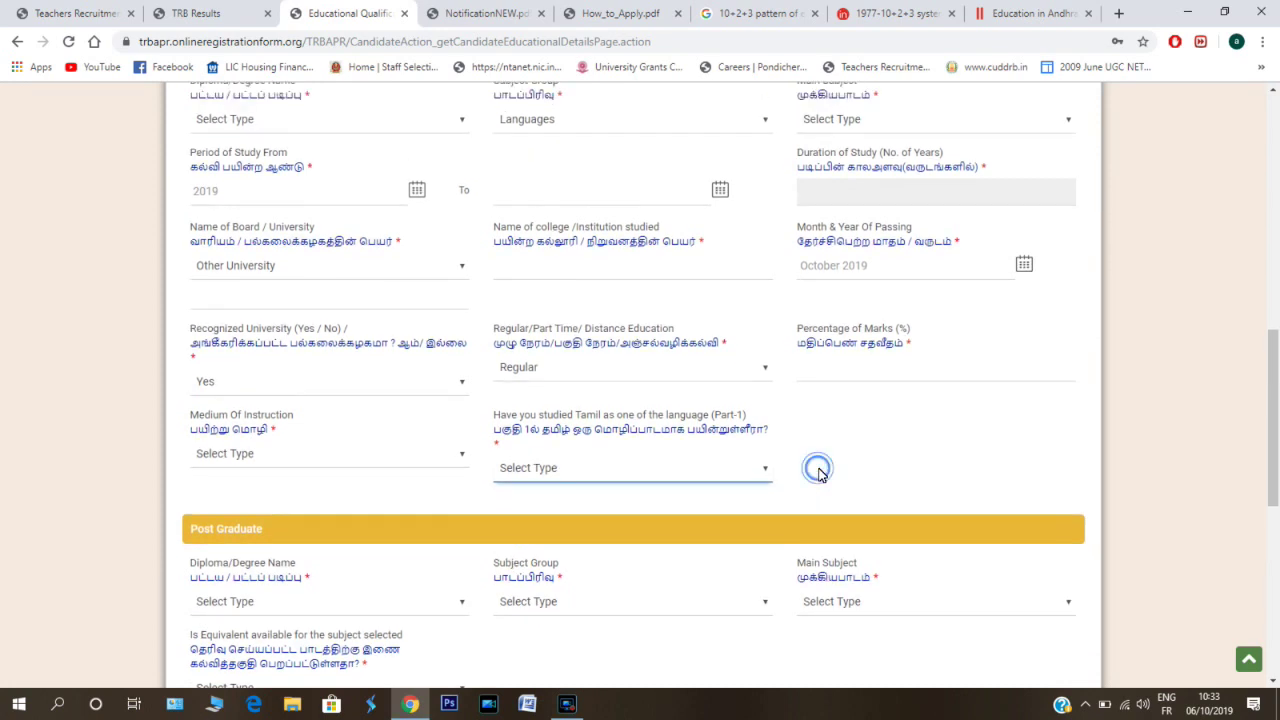
pyautogui.scroll(-2, 818, 474)
pyautogui.click(818, 472)
pyautogui.click(818, 472)
pyautogui.scroll(-2, 818, 474)
pyautogui.click(818, 472)
pyautogui.click(818, 472)
pyautogui.click(818, 472)
pyautogui.scroll(-2, 818, 475)
pyautogui.click(818, 472)
pyautogui.scroll(-2, 818, 472)
pyautogui.click(818, 472)
pyautogui.hotkey('alt', 'Down')
pyautogui.click(818, 472)
pyautogui.scroll(-1, 818, 475)
pyautogui.click(818, 472)
pyautogui.scroll(-2, 818, 475)
pyautogui.click(818, 472)
pyautogui.scroll(-1, 818, 475)
pyautogui.click(818, 472)
pyautogui.scroll(-1, 818, 475)
pyautogui.click(818, 472)
pyautogui.scroll(-1, 818, 475)
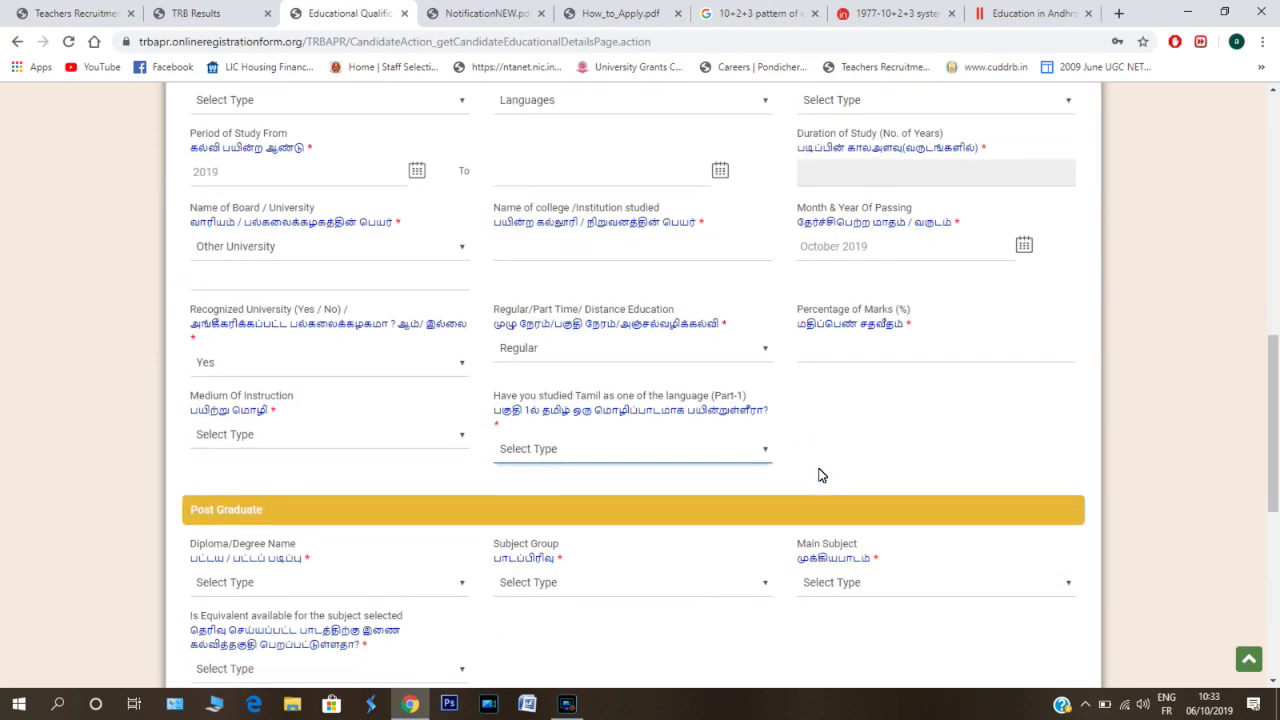
pyautogui.click(818, 472)
pyautogui.scroll(-1, 818, 475)
pyautogui.scroll(-1, 818, 475)
pyautogui.click(818, 472)
pyautogui.scroll(-1, 818, 475)
pyautogui.click(818, 472)
pyautogui.scroll(-1, 818, 475)
pyautogui.click(818, 472)
pyautogui.scroll(-1, 818, 475)
pyautogui.click(818, 472)
pyautogui.click(818, 475)
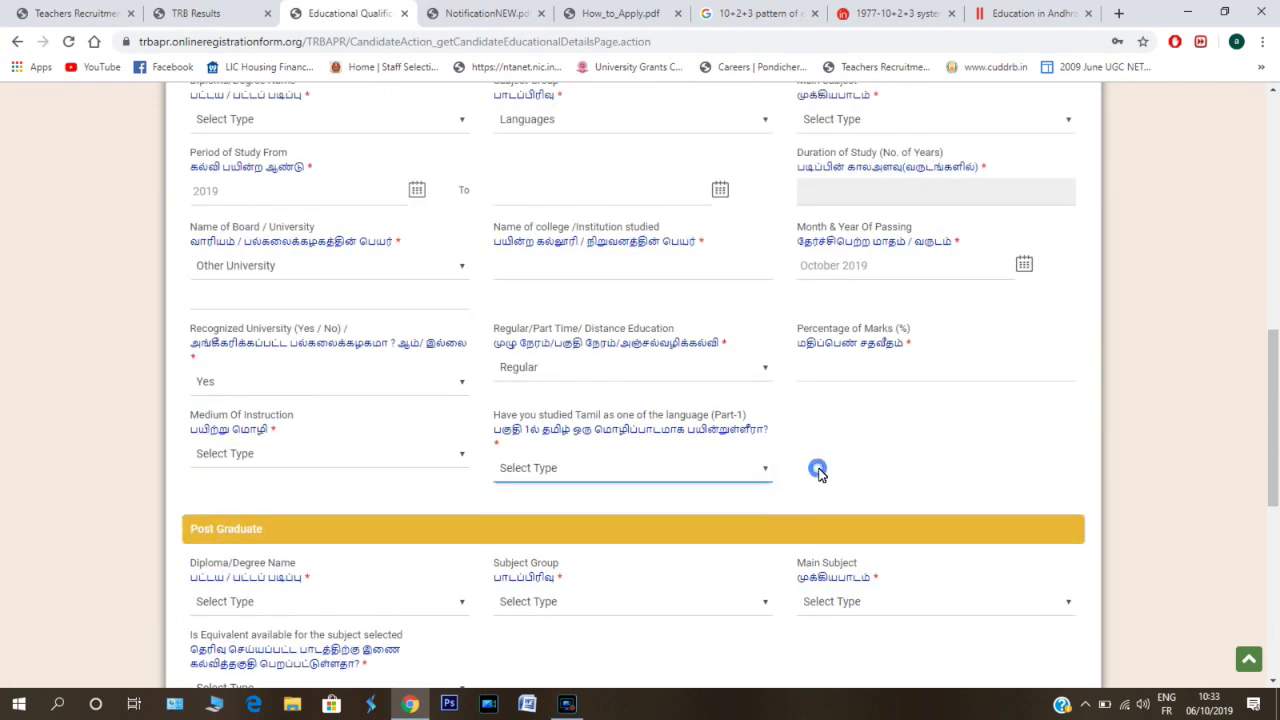
pyautogui.scroll(-2, 818, 475)
pyautogui.scroll(2, 818, 475)
pyautogui.click(818, 472)
pyautogui.scroll(-2, 818, 475)
pyautogui.scroll(-1, 818, 475)
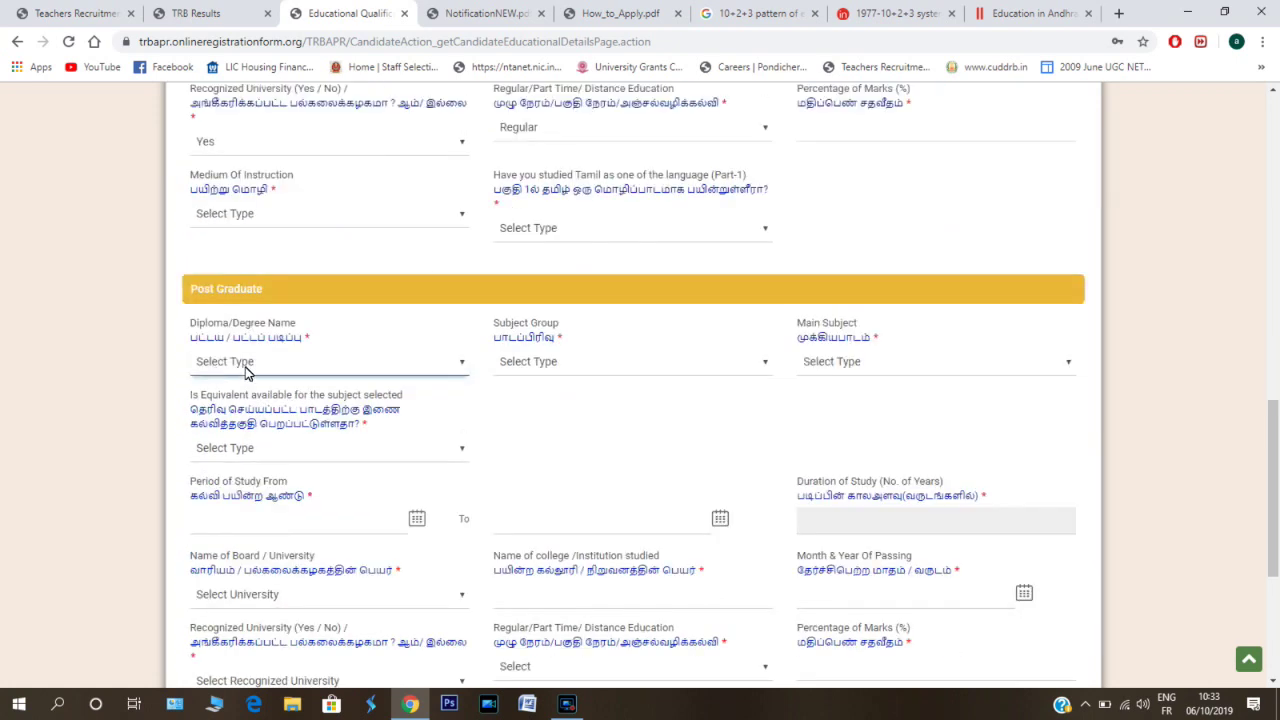
pyautogui.click(266, 366)
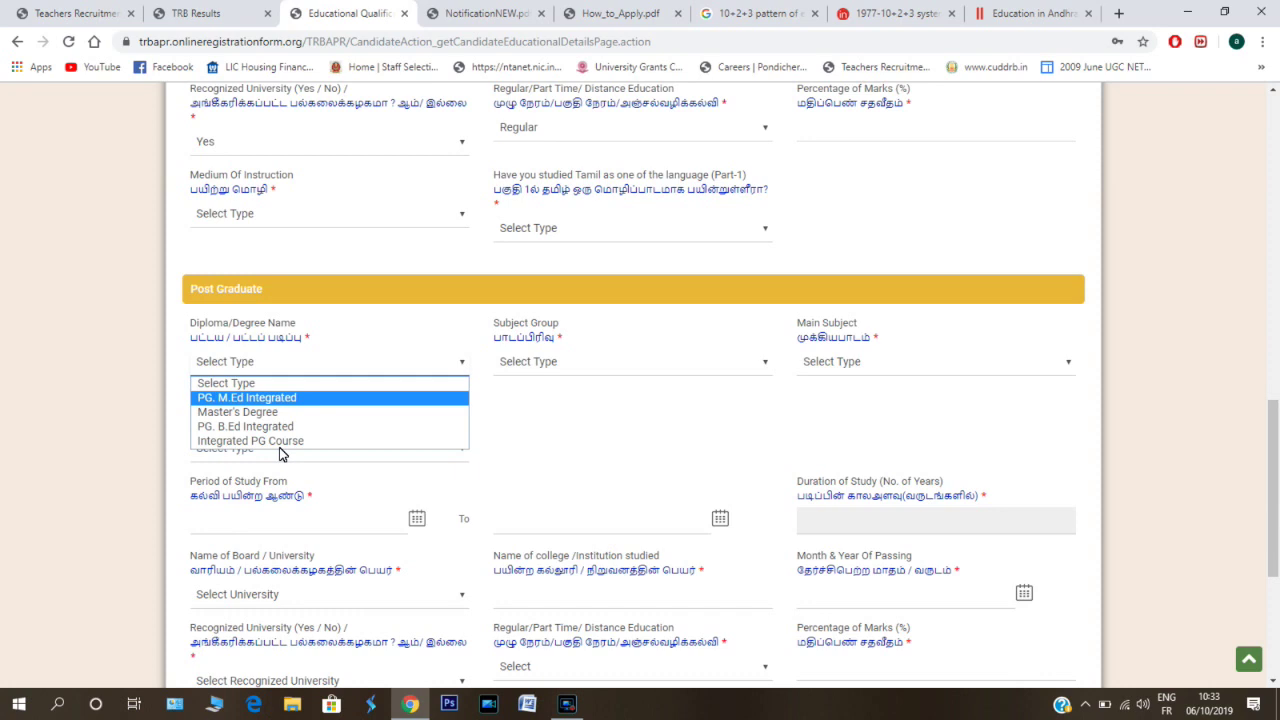
pyautogui.click(658, 368)
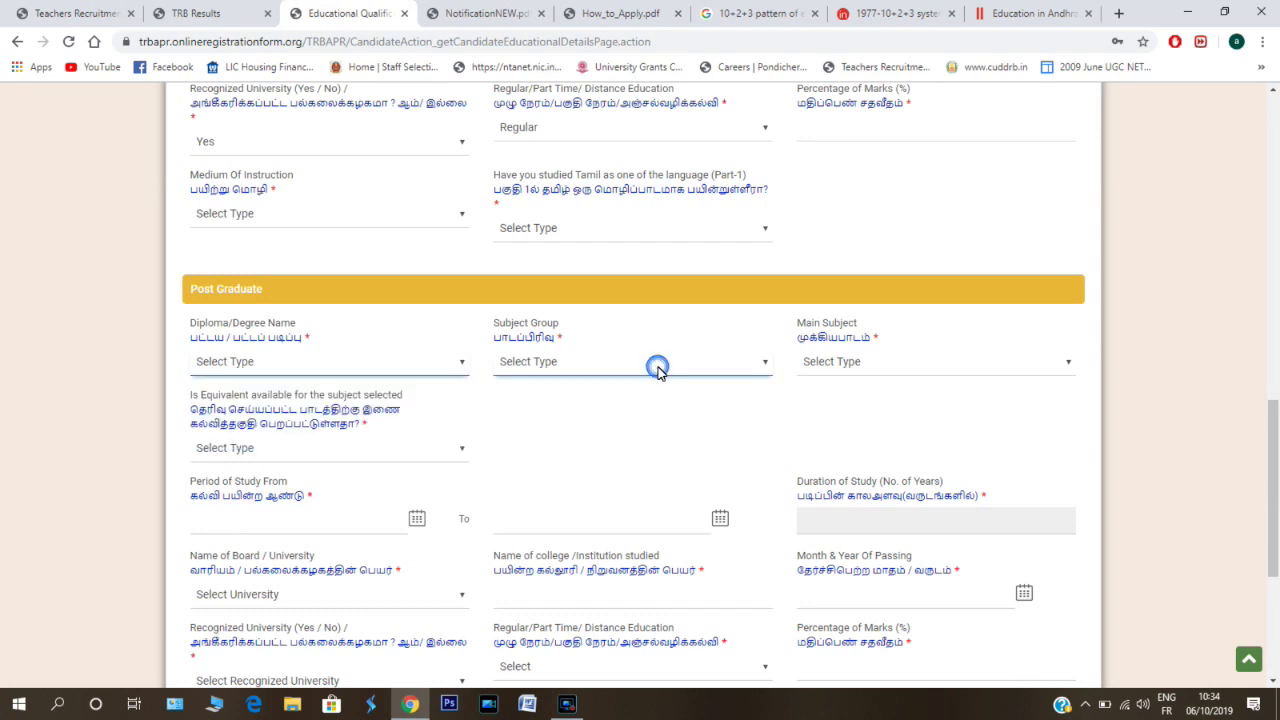
pyautogui.click(748, 371)
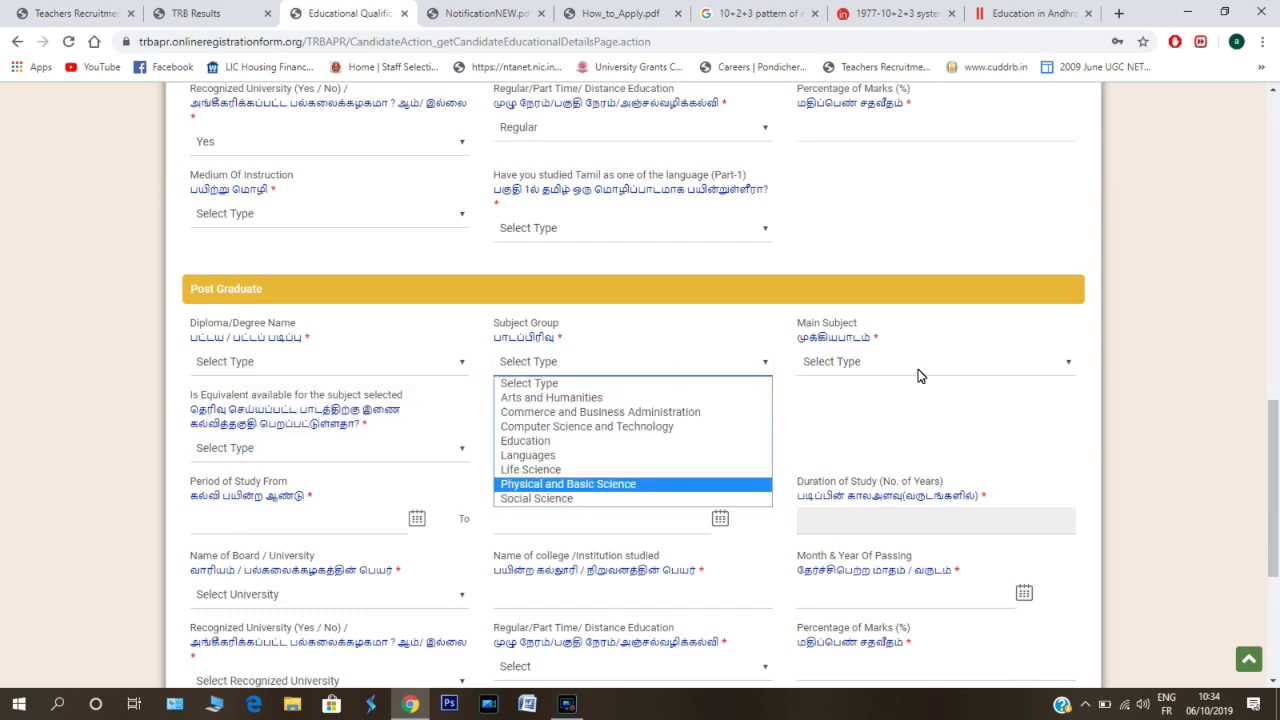
pyautogui.click(960, 362)
pyautogui.click(1066, 365)
pyautogui.click(457, 452)
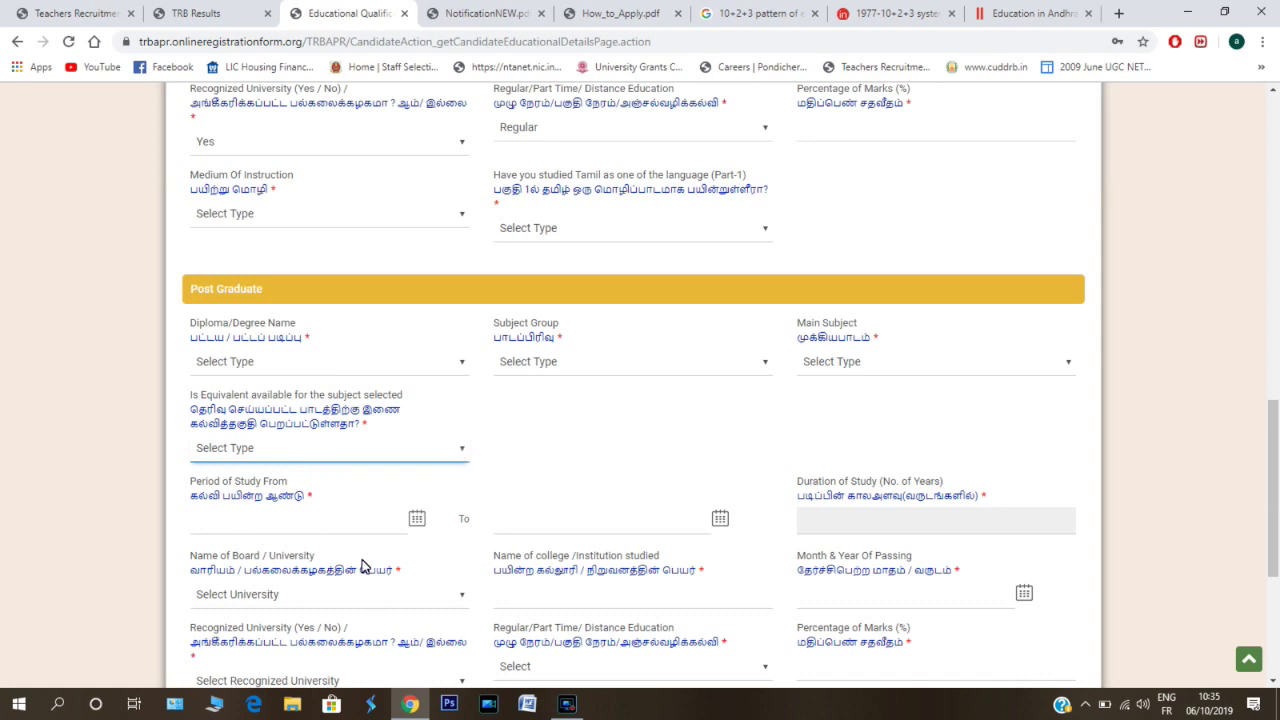
pyautogui.scroll(-2, 351, 531)
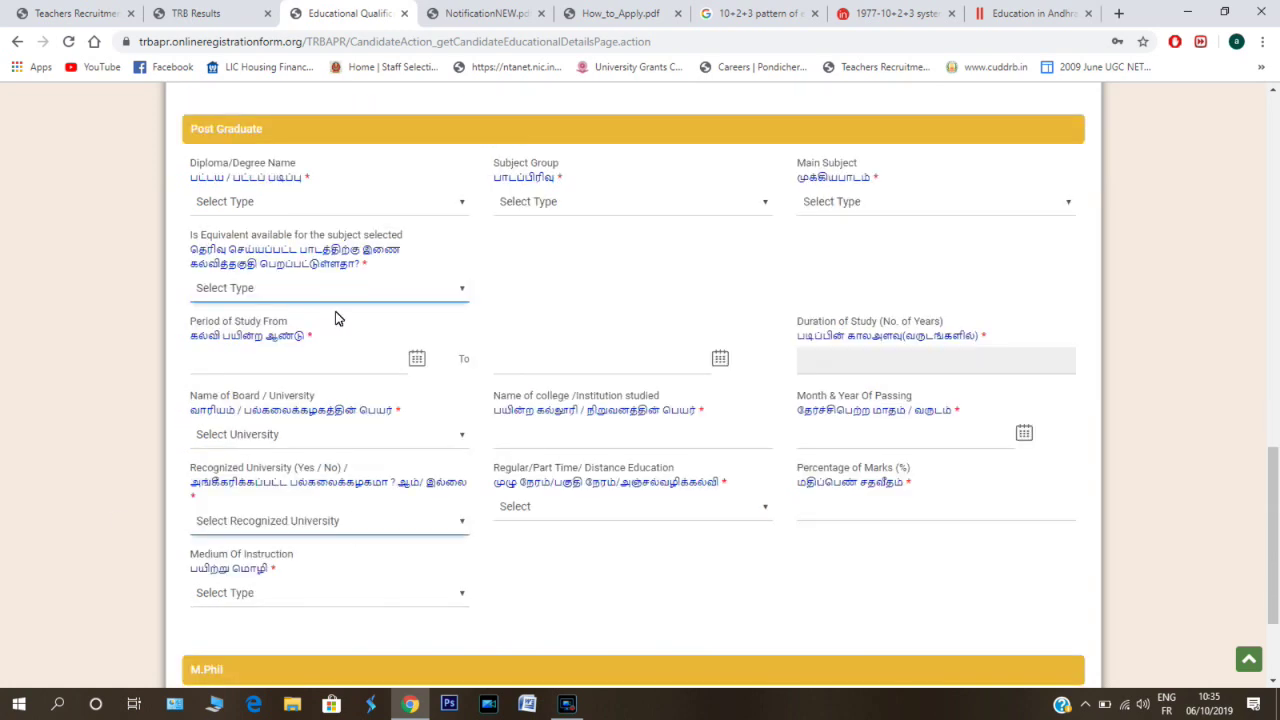
pyautogui.click(461, 291)
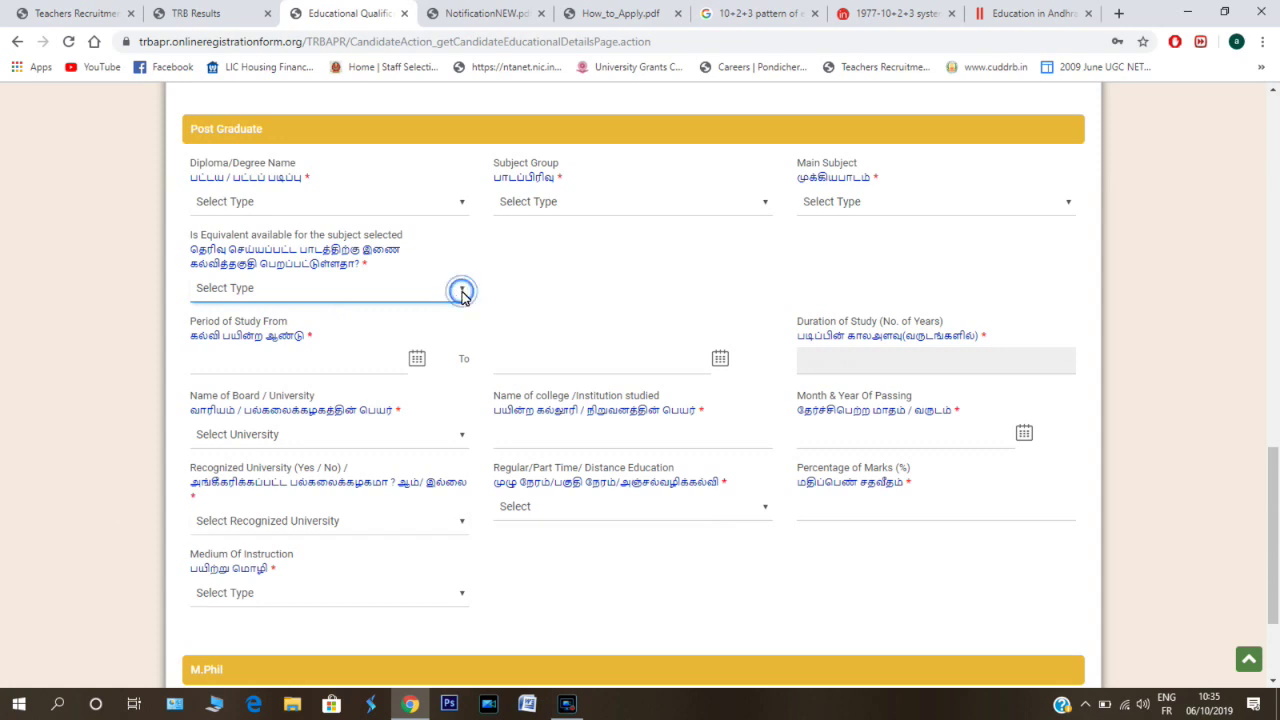
pyautogui.click(462, 293)
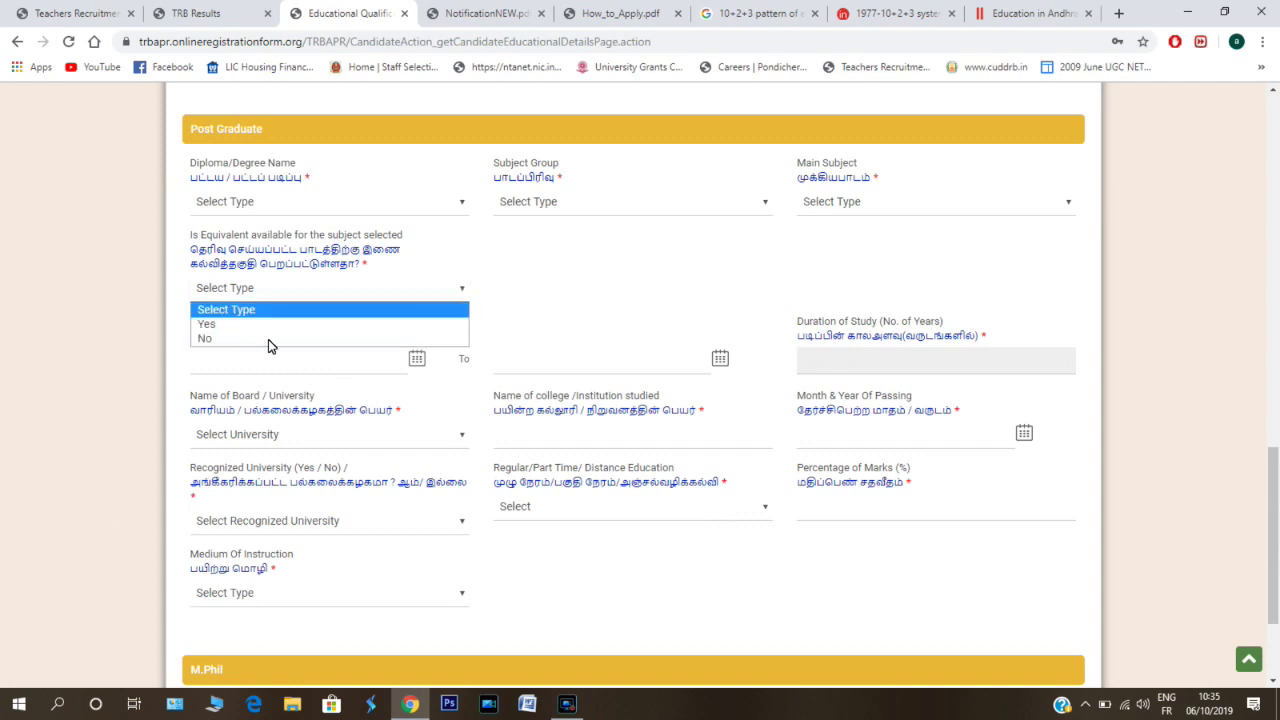
pyautogui.click(428, 366)
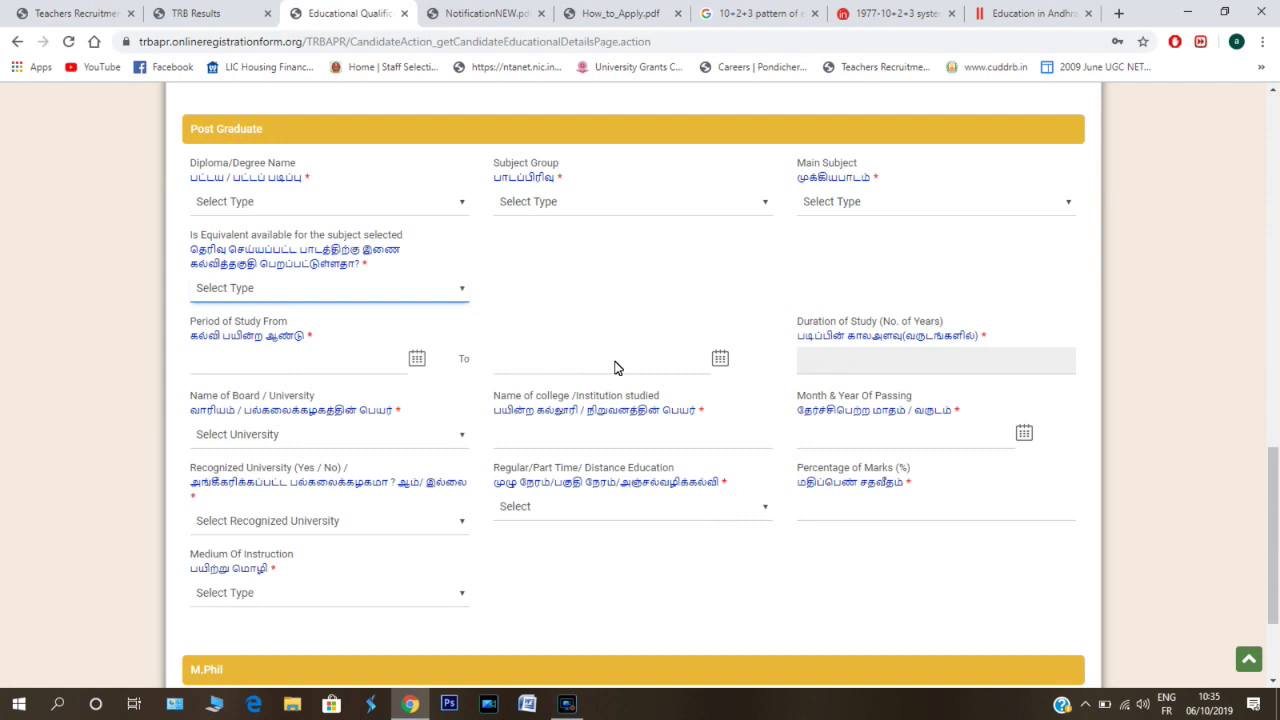
pyautogui.press('Tab')
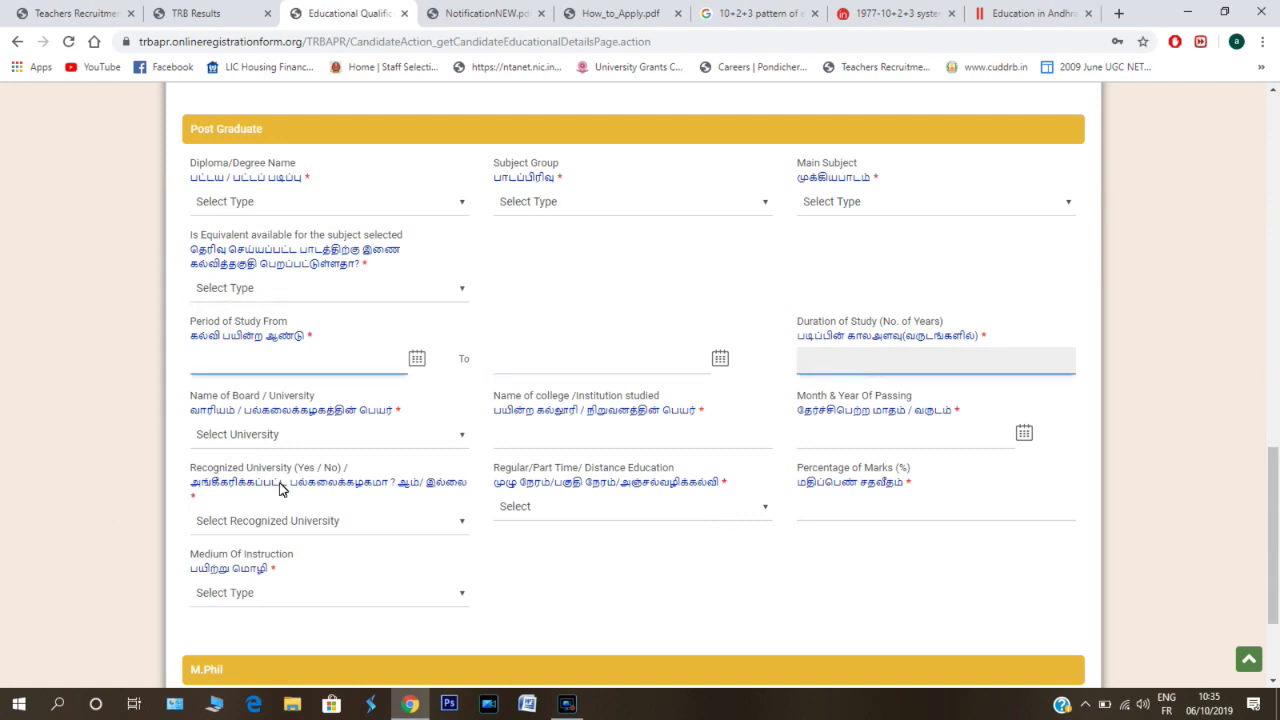
pyautogui.click(924, 440)
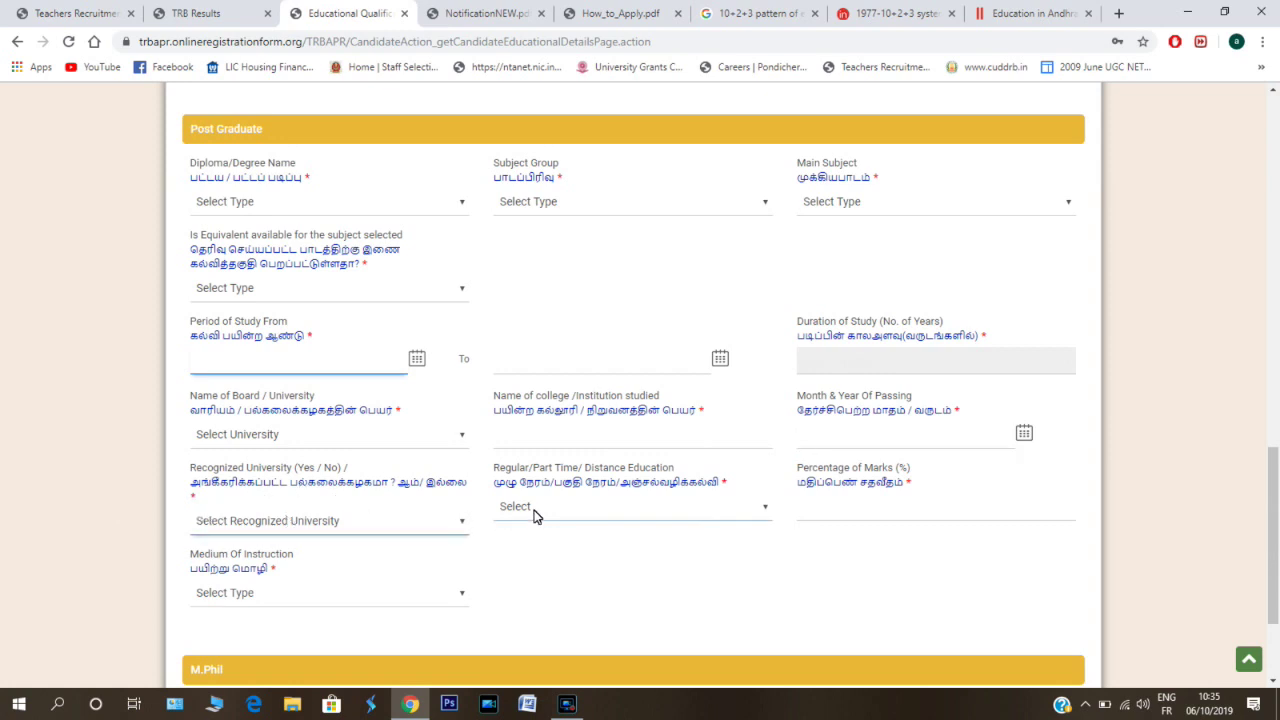
pyautogui.click(916, 512)
pyautogui.click(237, 592)
pyautogui.scroll(-1, 237, 592)
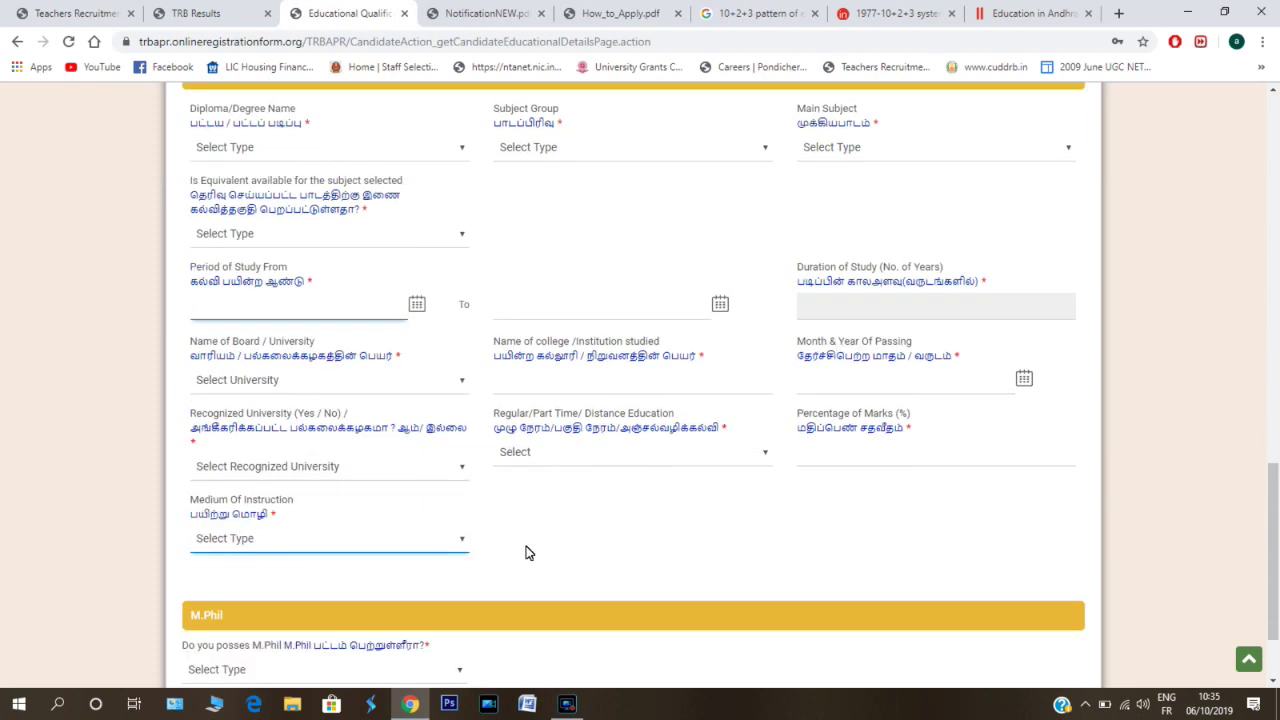
pyautogui.click(484, 520)
pyautogui.scroll(-1, 545, 510)
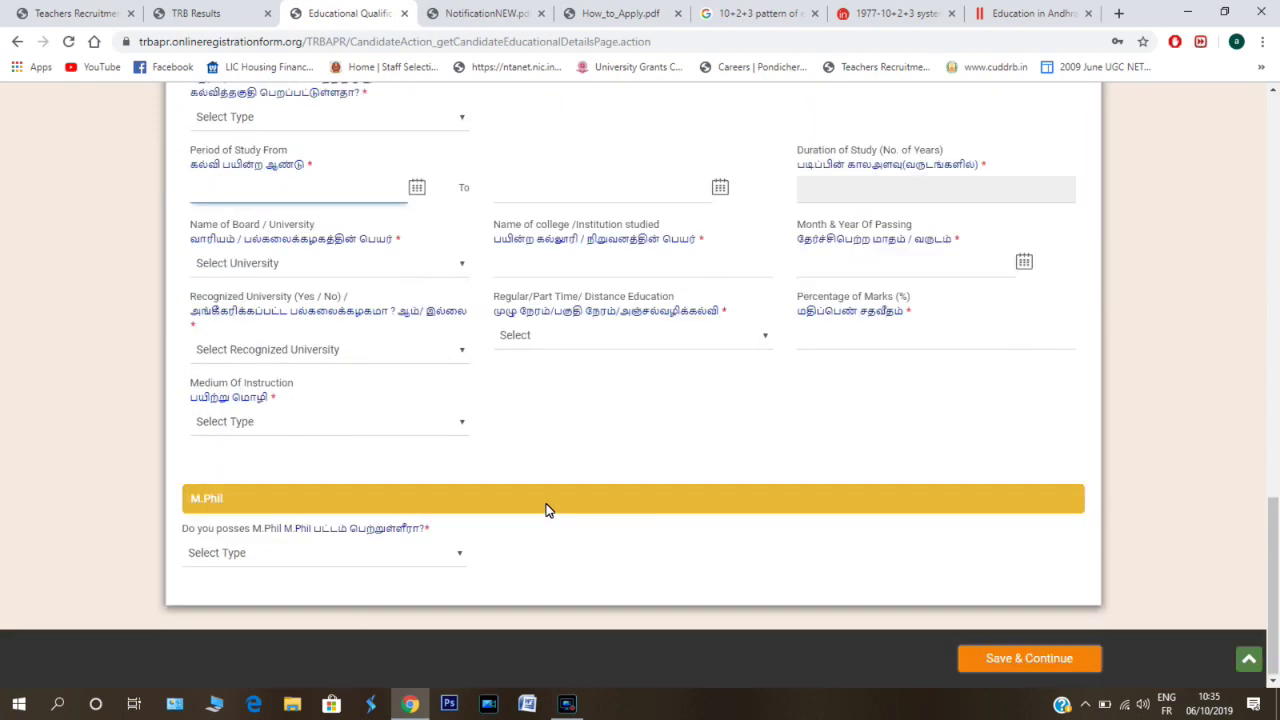
pyautogui.scroll(2, 546, 509)
pyautogui.click(536, 512)
pyautogui.press('Tab')
pyautogui.click(237, 592)
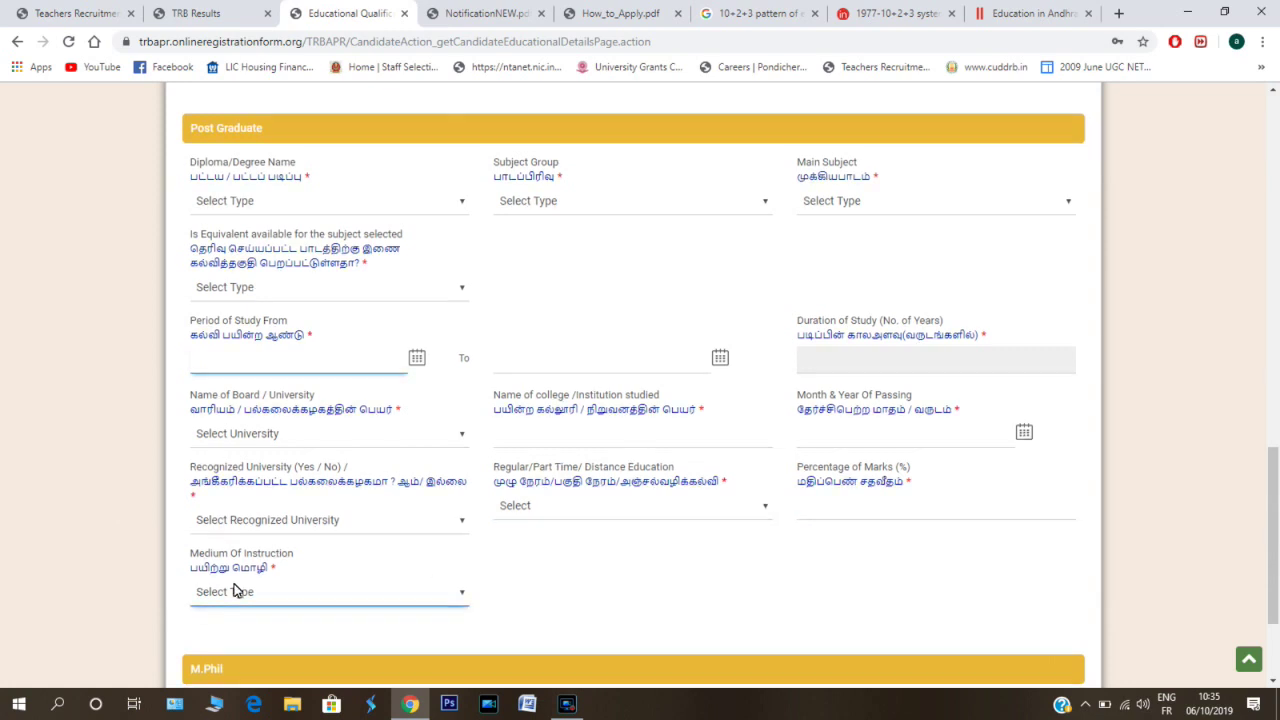
pyautogui.scroll(-1, 520, 551)
pyautogui.click(484, 524)
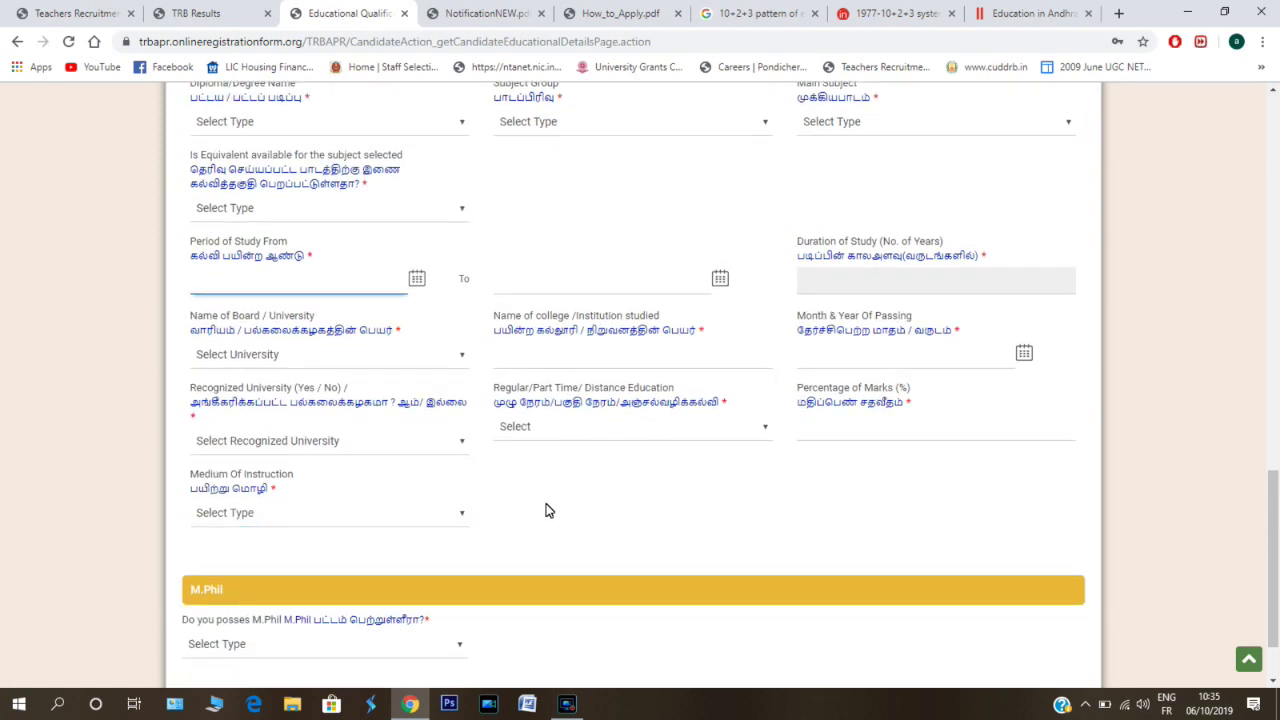
pyautogui.scroll(-1, 546, 508)
pyautogui.scroll(2, 546, 508)
pyautogui.click(560, 515)
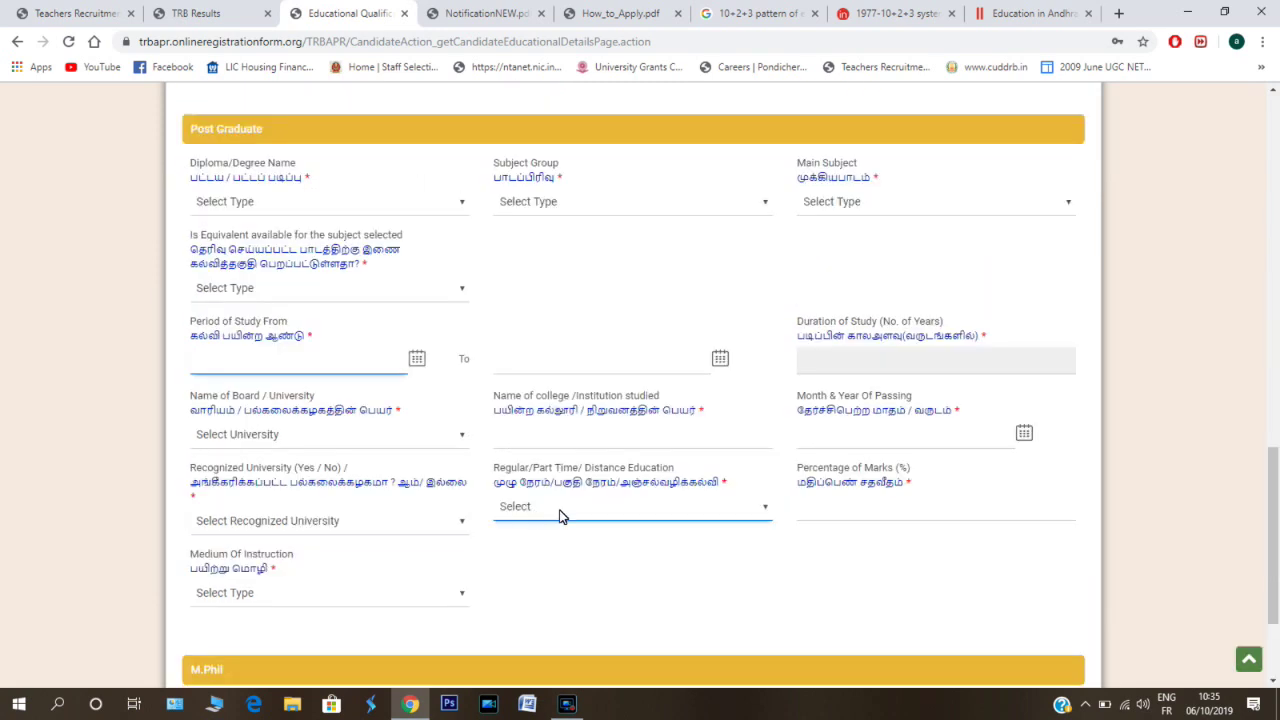
pyautogui.click(916, 512)
pyautogui.click(236, 592)
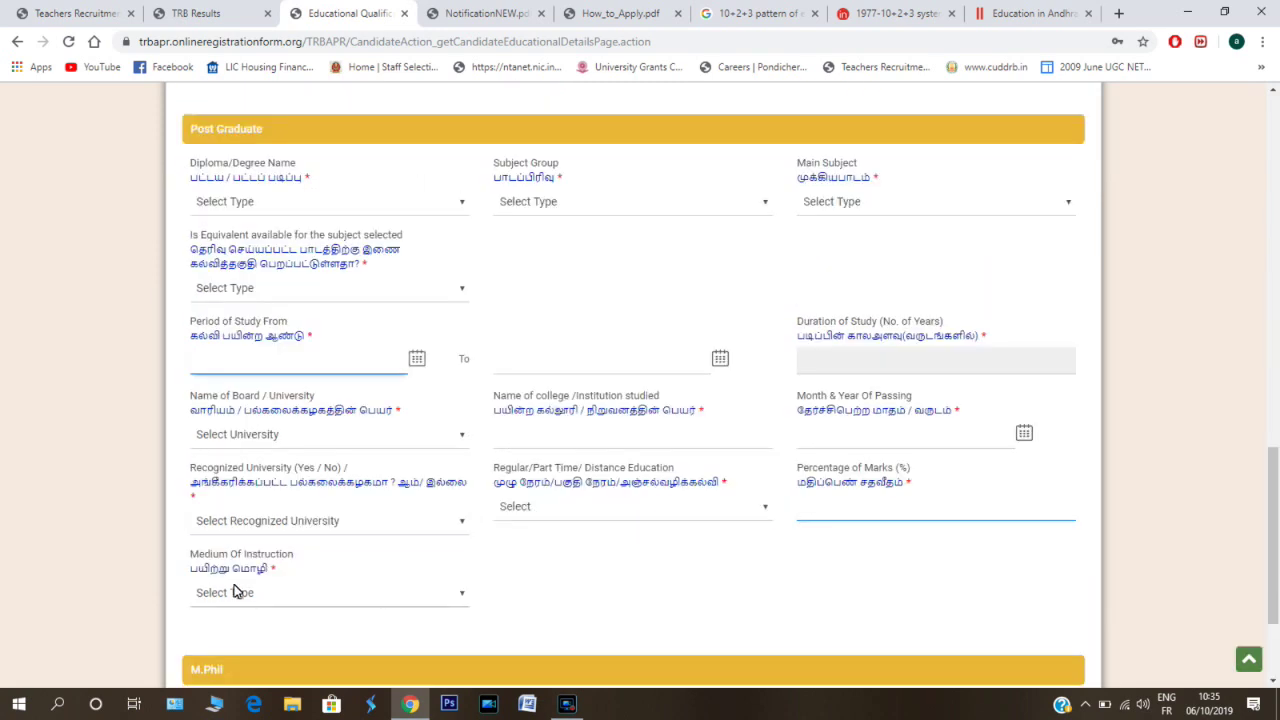
pyautogui.scroll(-1, 533, 553)
pyautogui.click(503, 538)
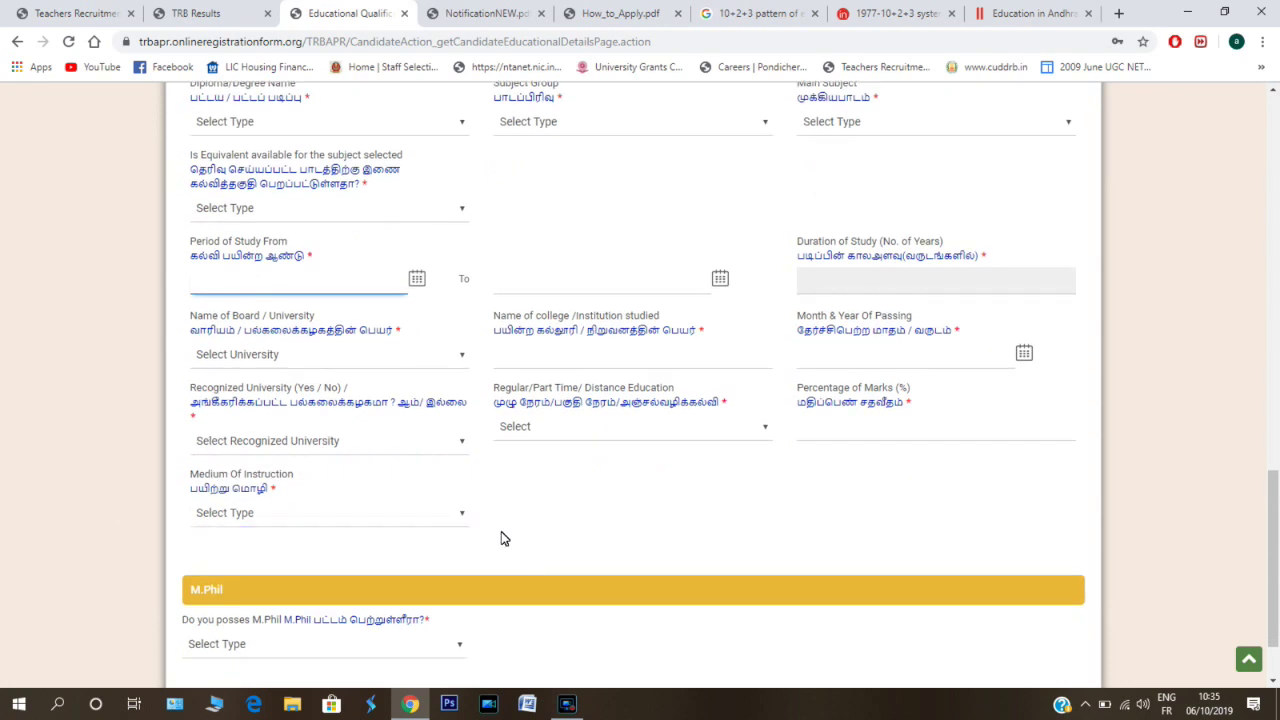
pyautogui.scroll(-1, 546, 511)
pyautogui.scroll(2, 534, 514)
pyautogui.click(768, 510)
pyautogui.press('Tab')
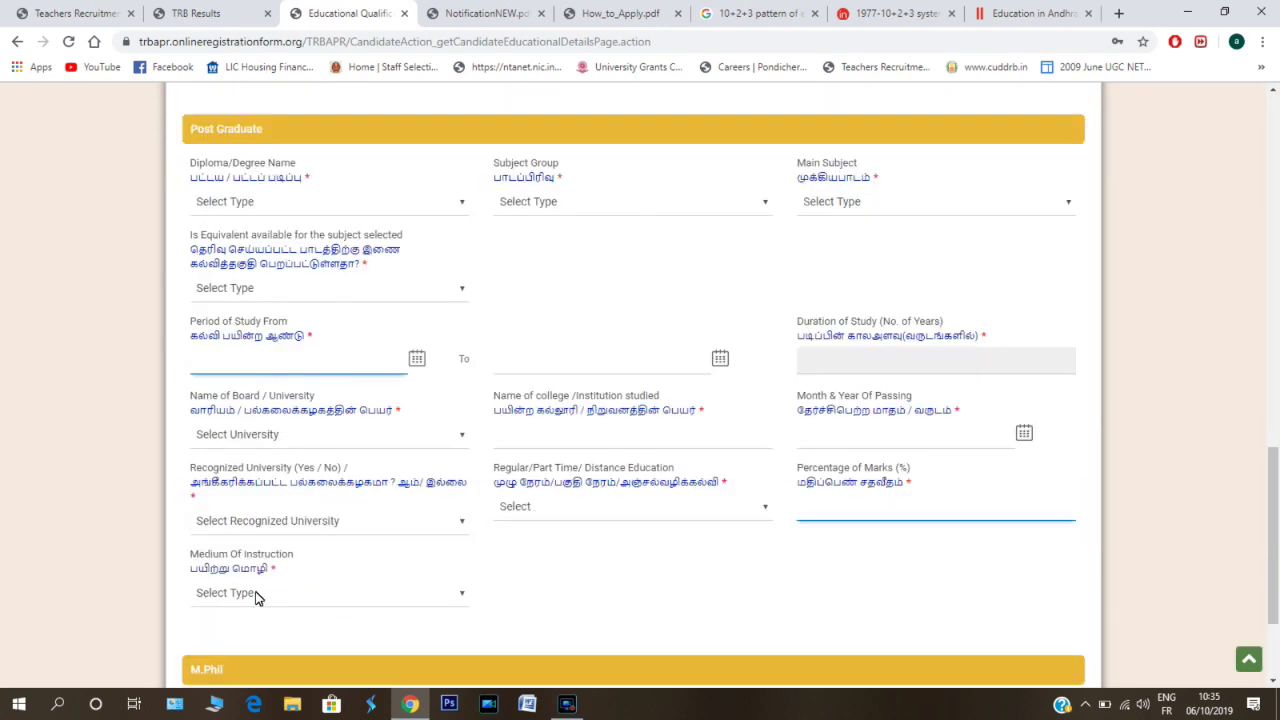
pyautogui.click(236, 592)
pyautogui.scroll(-1, 520, 551)
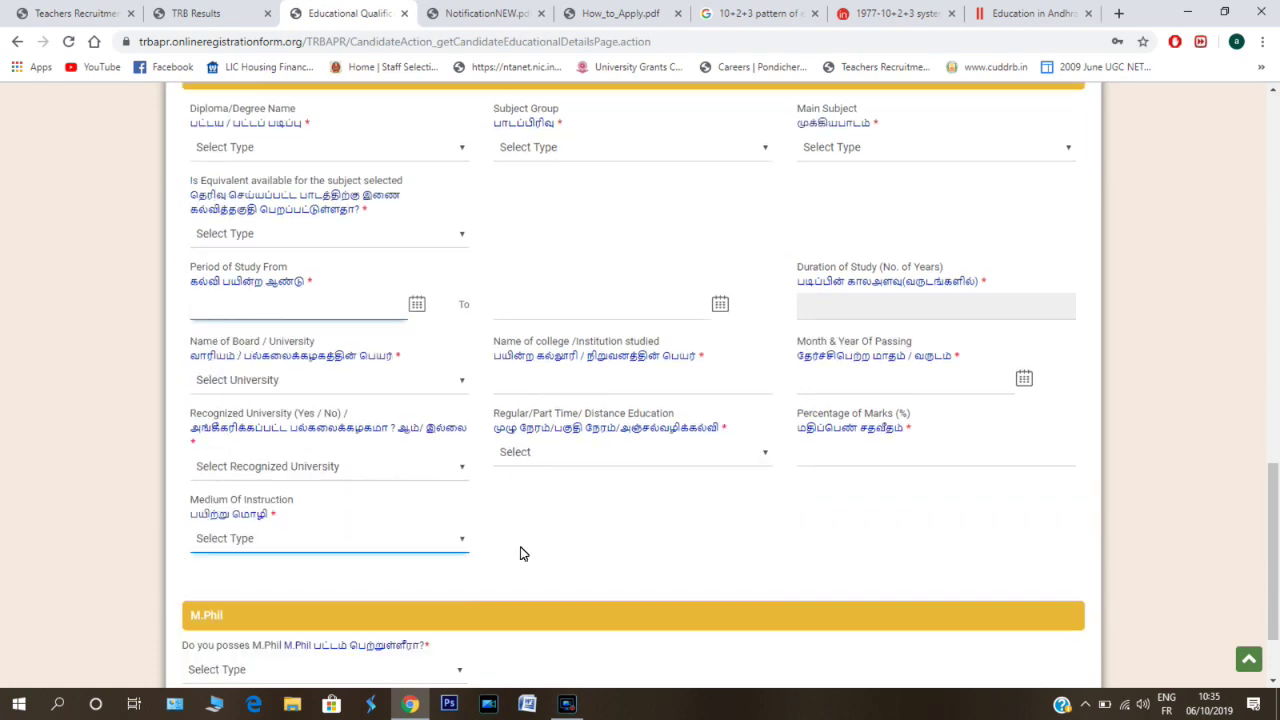
pyautogui.click(501, 532)
pyautogui.scroll(-1, 546, 509)
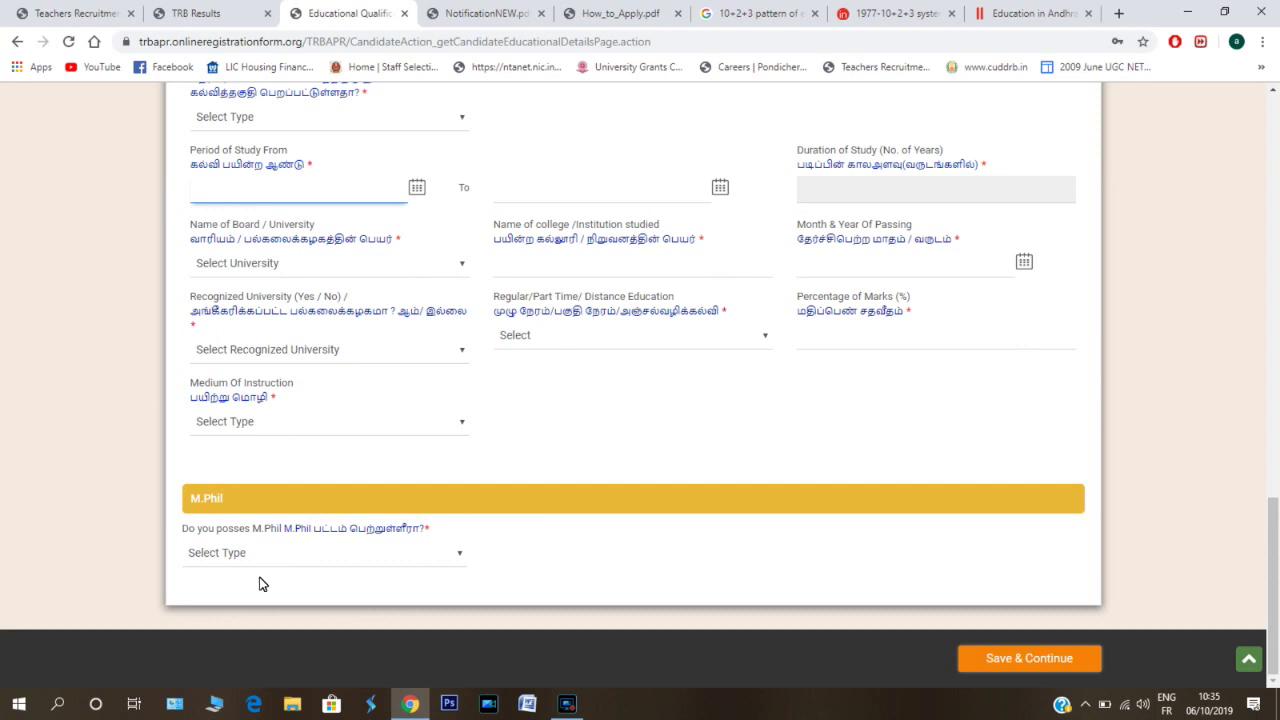
# - Answer Yes to holding an M.Phil
pyautogui.click(448, 554)
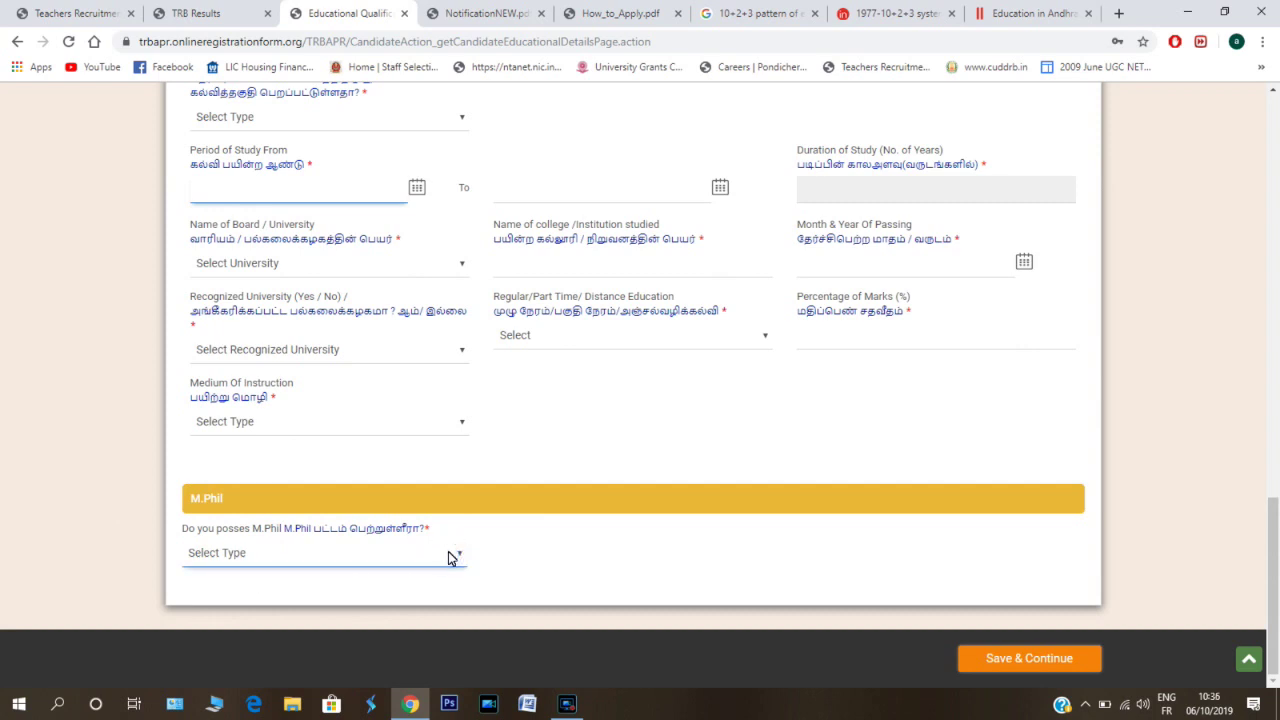
pyautogui.click(462, 553)
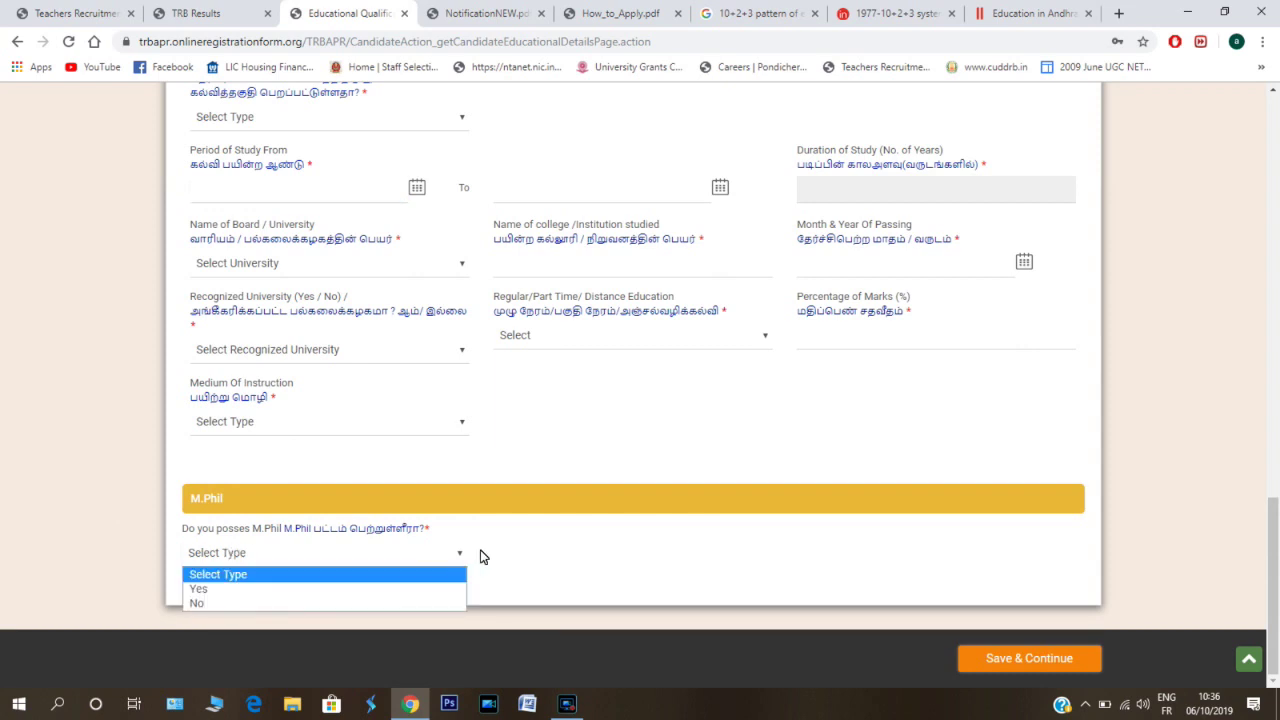
pyautogui.click(210, 592)
pyautogui.scroll(-4, 210, 592)
# - Open the M.Phil main subject and Is Equivalent lists, leaving them unchanged
pyautogui.click(250, 267)
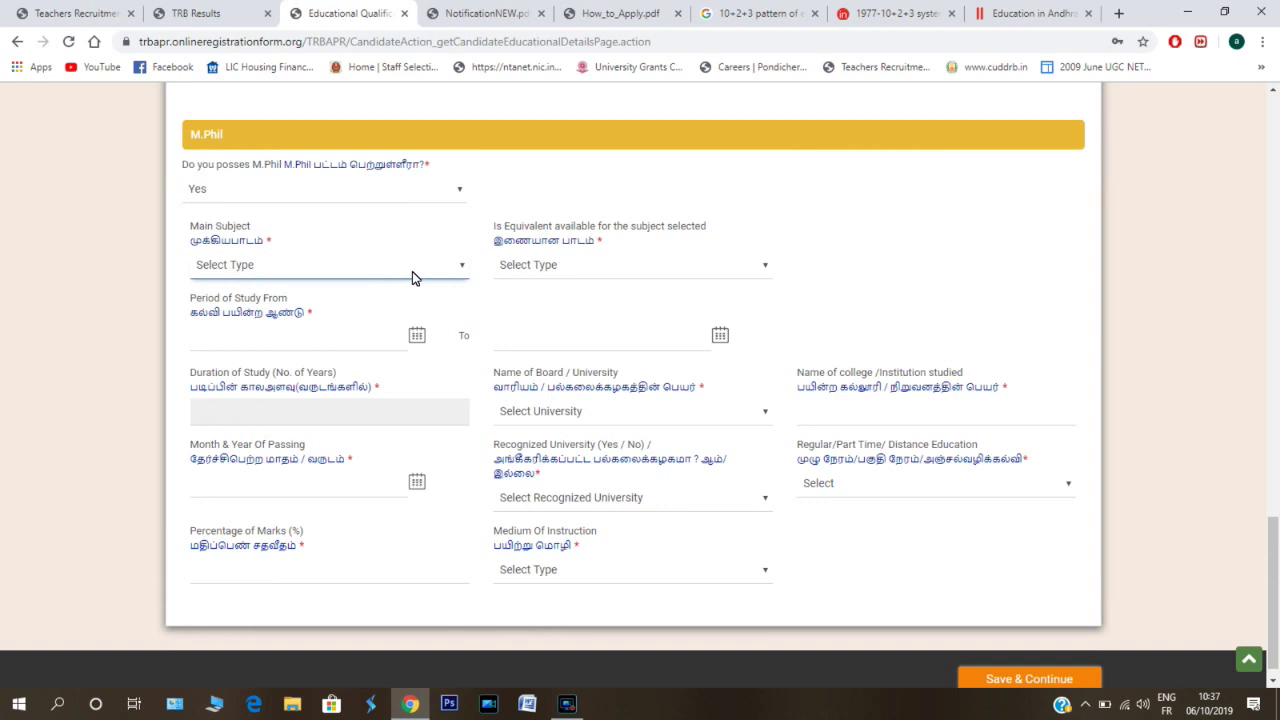
pyautogui.click(462, 267)
pyautogui.click(629, 270)
pyautogui.press('Tab')
pyautogui.click(457, 268)
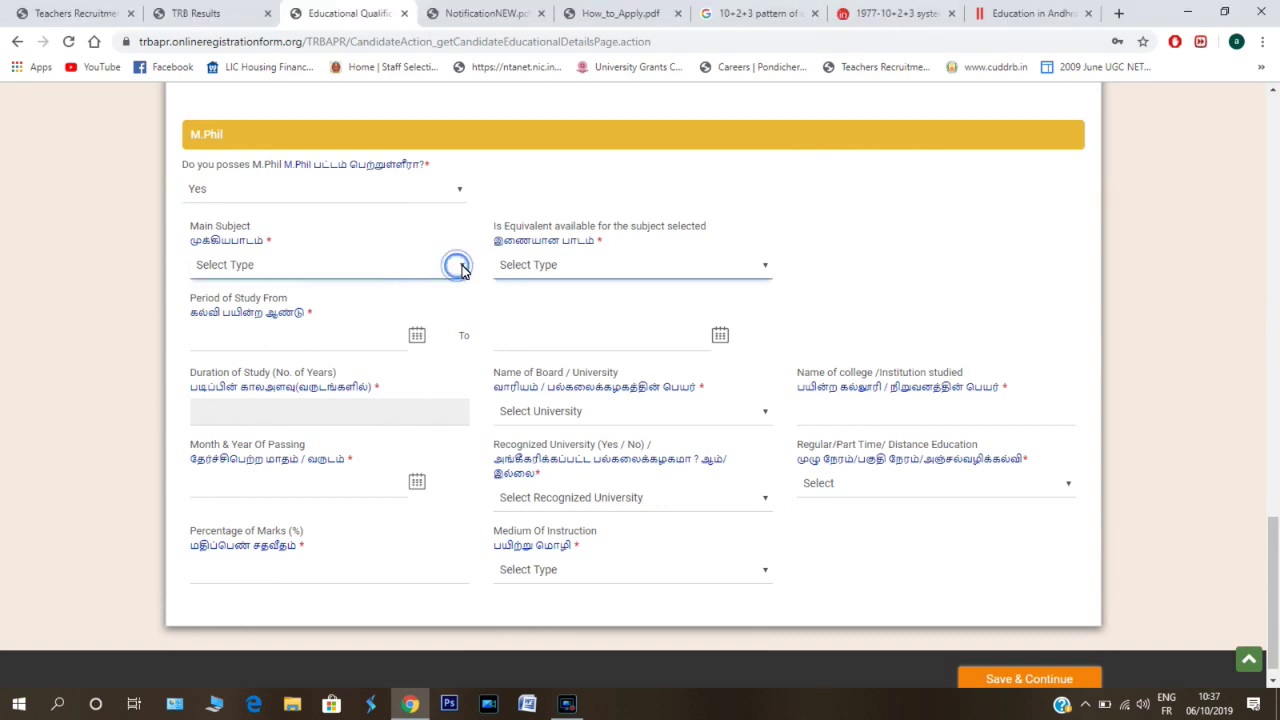
pyautogui.click(457, 265)
pyautogui.click(678, 276)
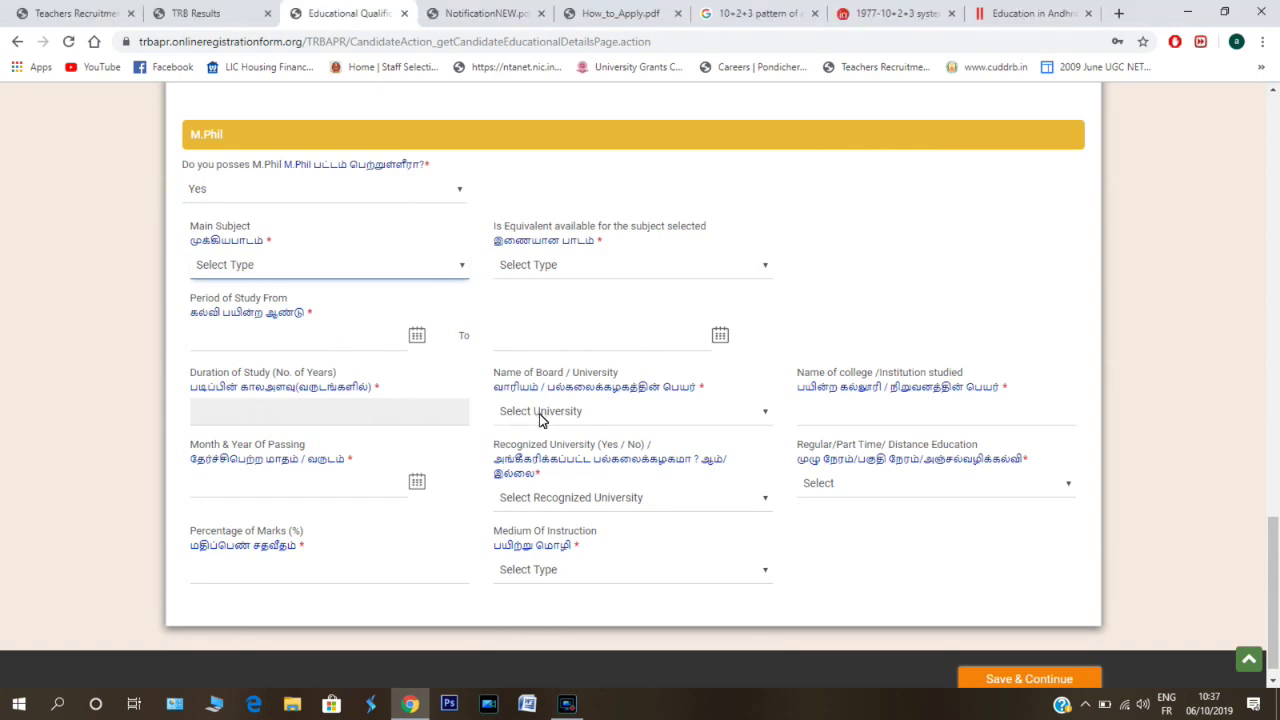
pyautogui.click(915, 478)
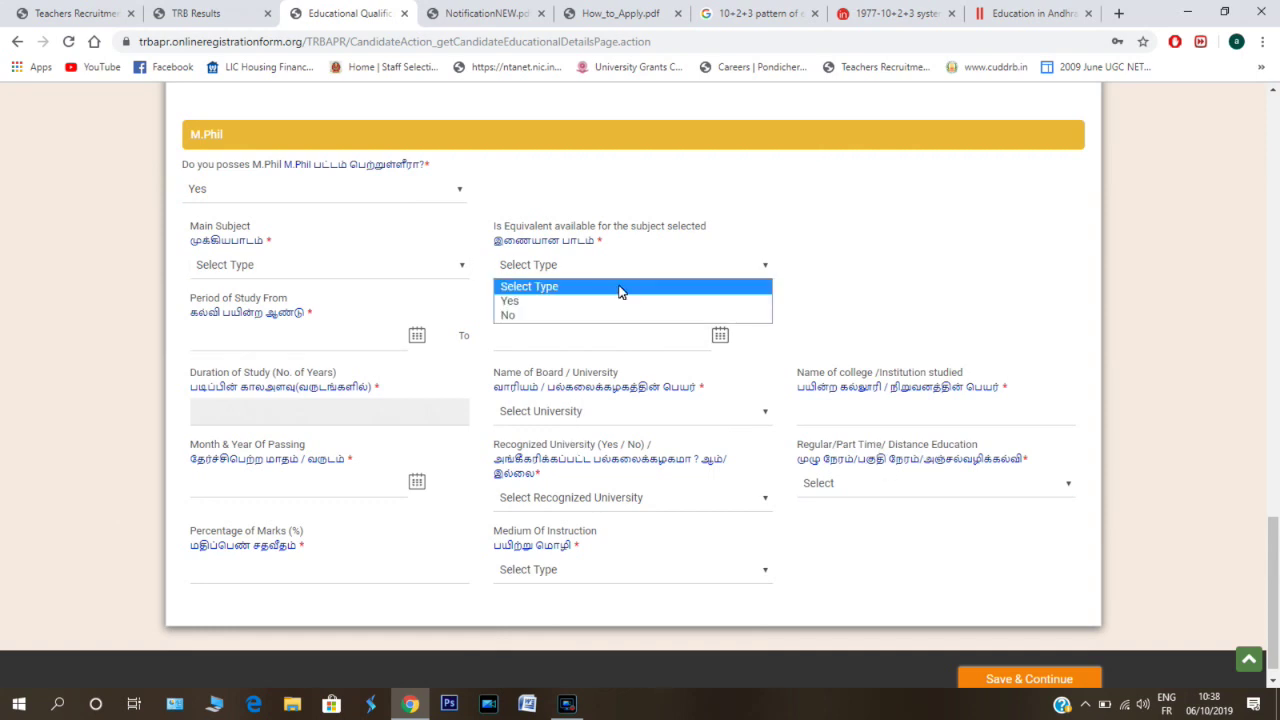
pyautogui.click(337, 340)
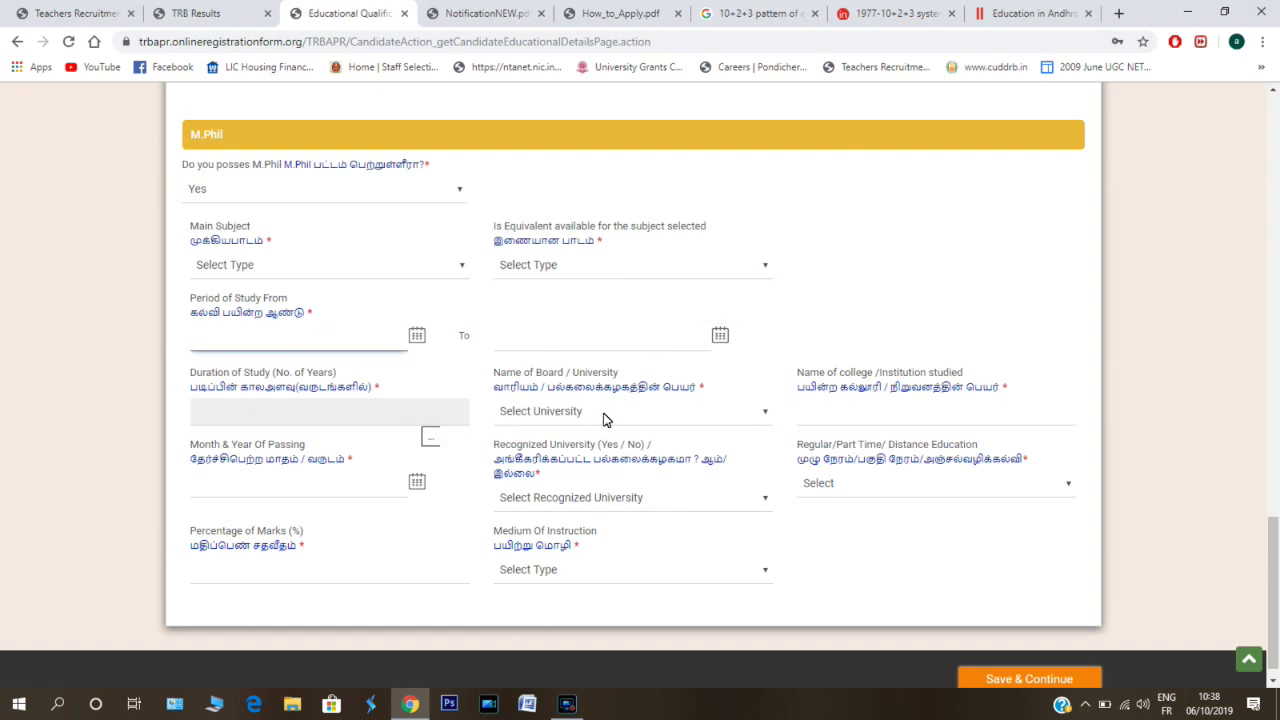
# - Step through the M.Phil passing date, percentage of marks and study mode fields
pyautogui.click(295, 482)
pyautogui.press('Tab')
pyautogui.press('Tab')
pyautogui.press('Tab')
pyautogui.press('Tab')
pyautogui.press('Tab')
pyautogui.scroll(1, 818, 490)
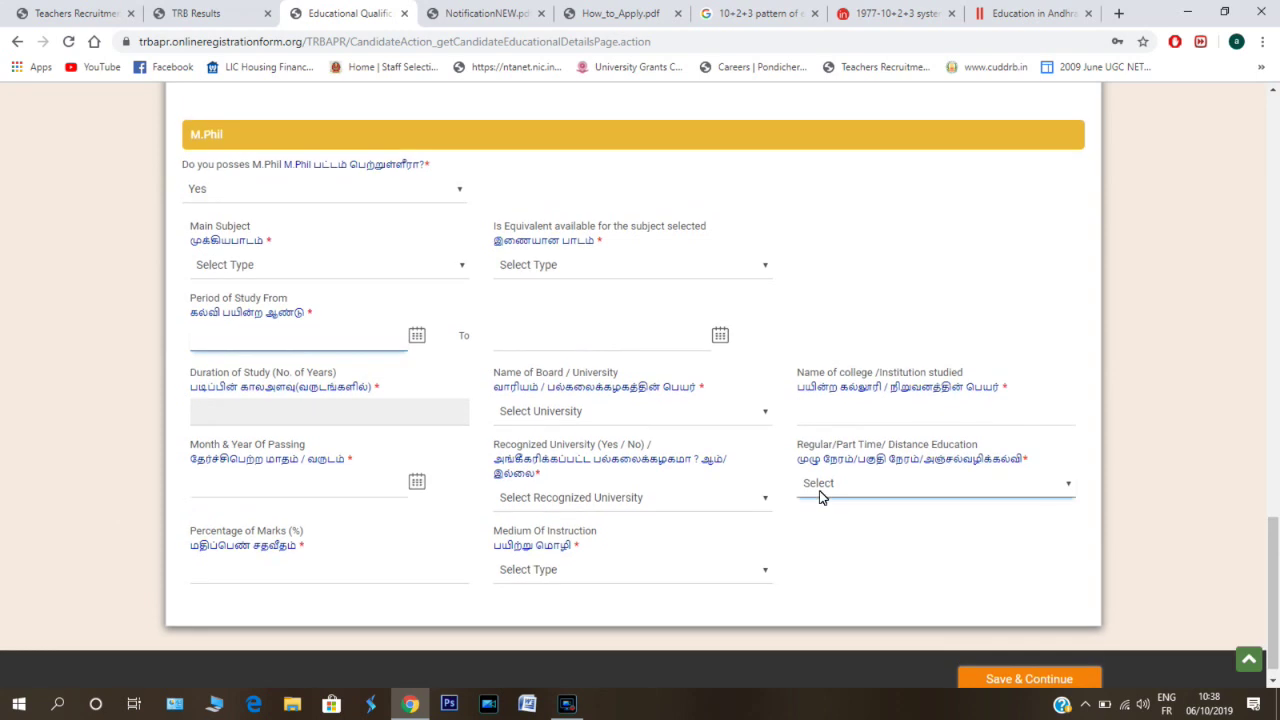
pyautogui.click(197, 574)
pyautogui.press('Tab')
pyautogui.press('Tab')
pyautogui.scroll(1, 800, 510)
pyautogui.click(820, 491)
pyautogui.press('Tab')
pyautogui.press('Tab')
pyautogui.press('Tab')
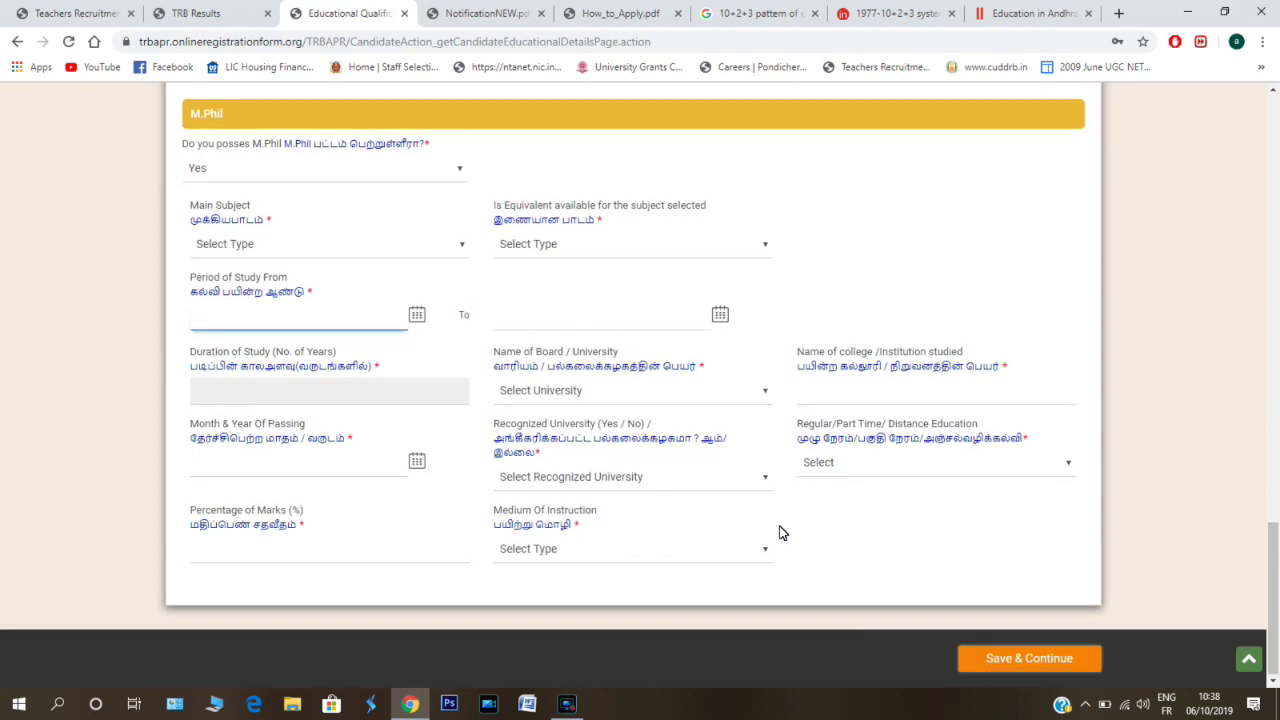
pyautogui.scroll(1, 782, 533)
pyautogui.press('Tab')
pyautogui.press('Tab')
pyautogui.press('Tab')
pyautogui.scroll(1, 777, 531)
pyautogui.press('Tab')
pyautogui.press('Tab')
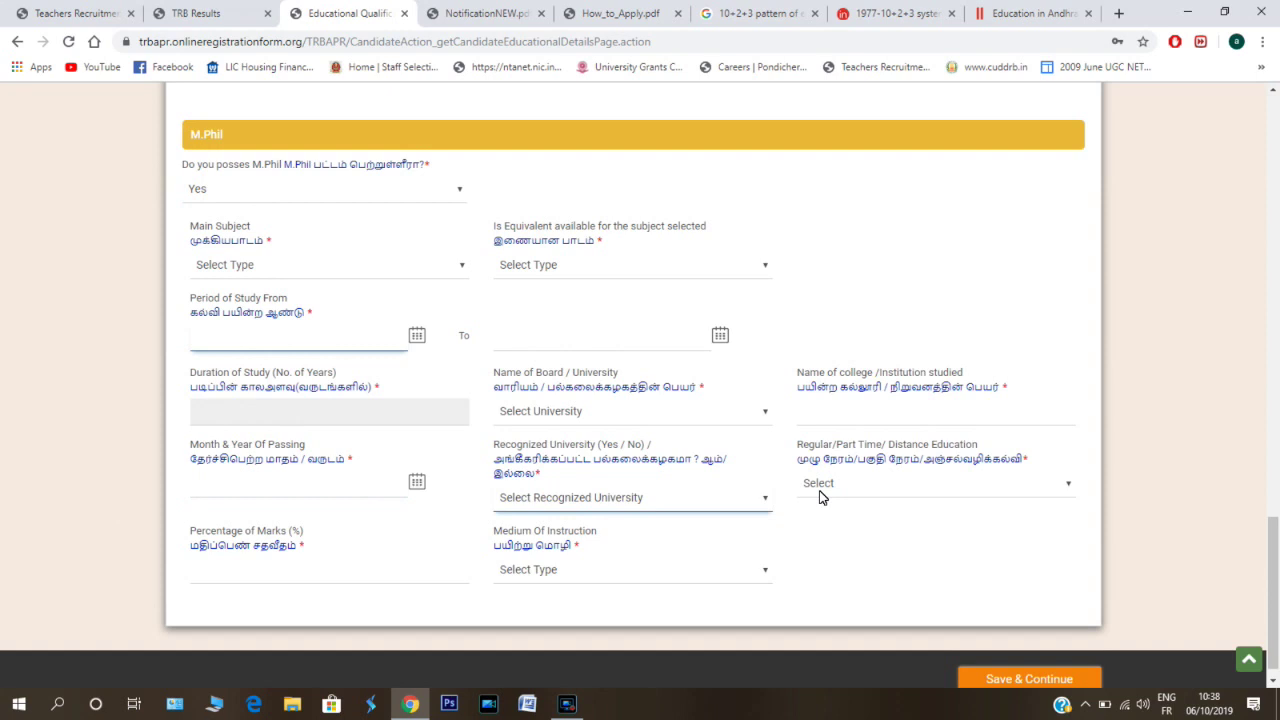
pyautogui.press('Tab')
pyautogui.click(200, 577)
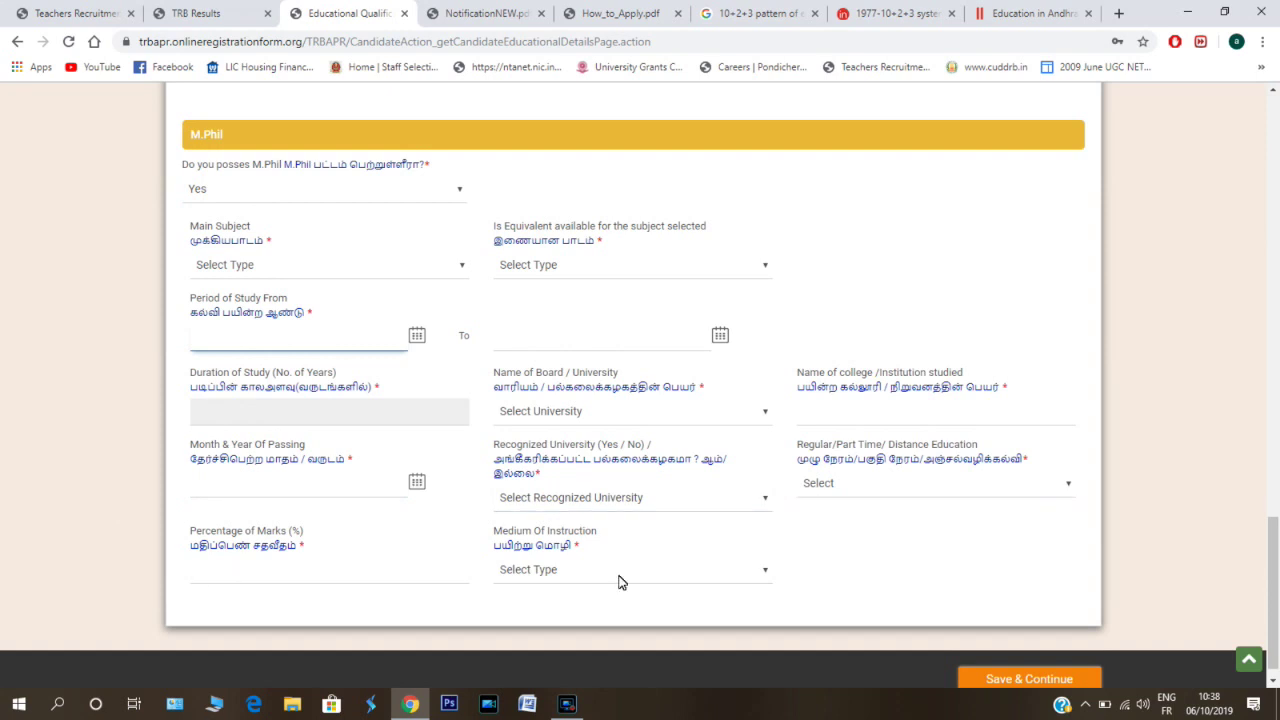
pyautogui.press('Tab')
pyautogui.scroll(-1, 782, 533)
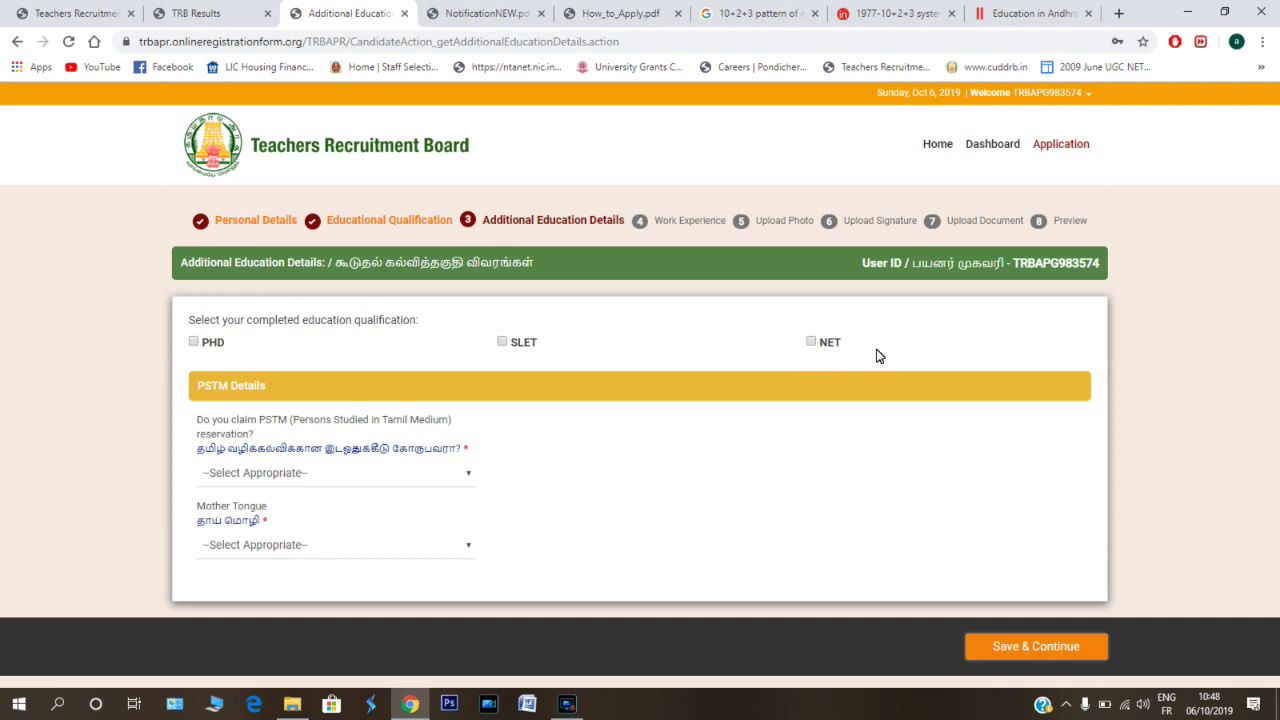
# - Tick NET and PHD as completed education qualifications
pyautogui.click(811, 343)
pyautogui.scroll(-2, 811, 345)
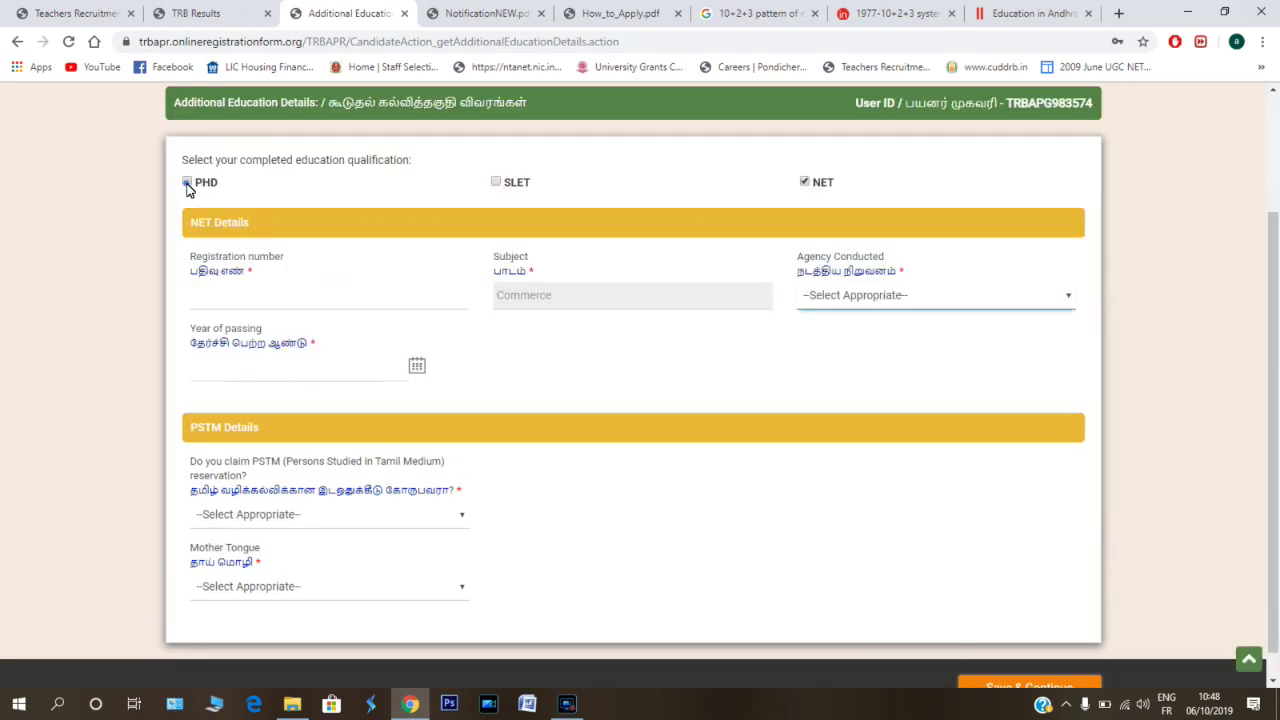
pyautogui.press('space')
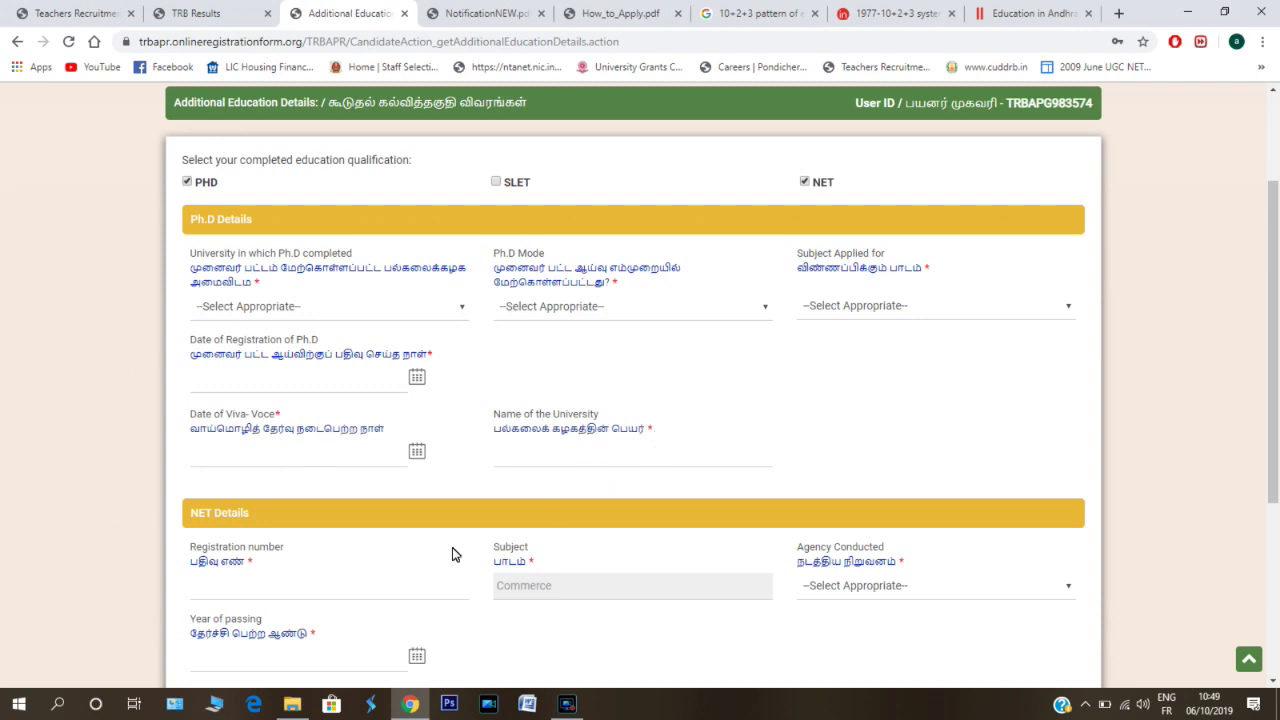
pyautogui.scroll(-2, 404, 586)
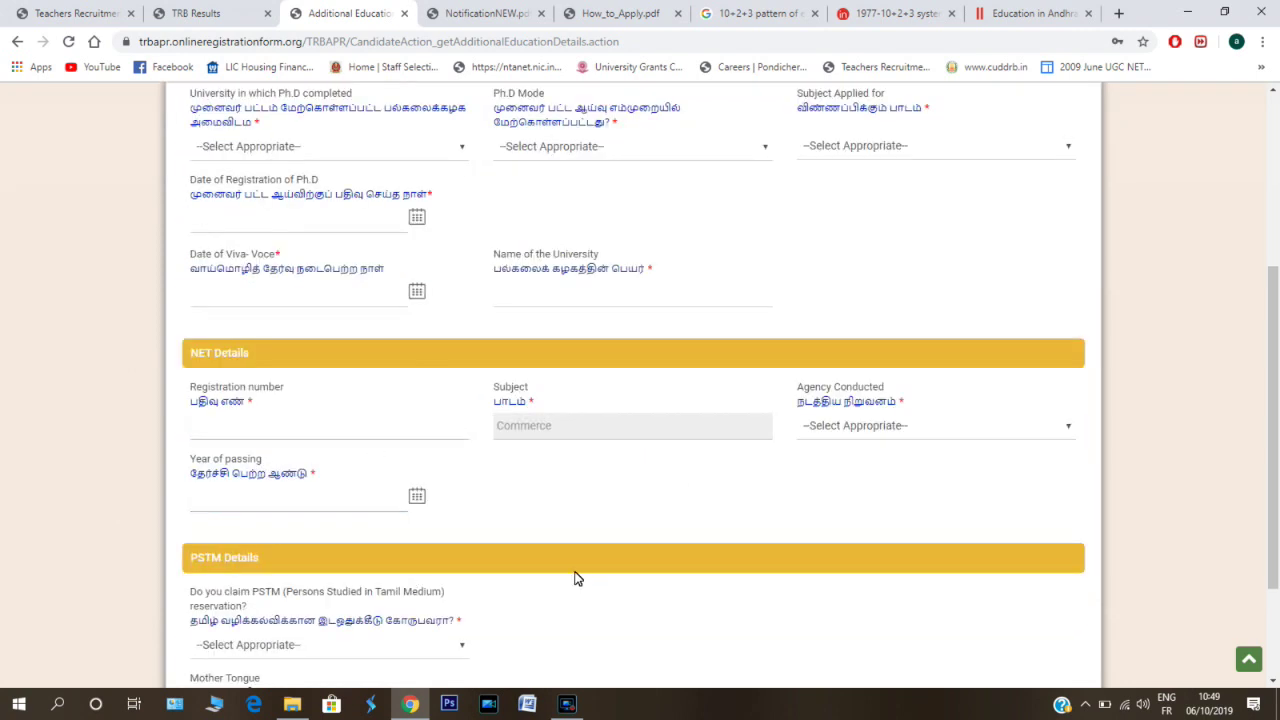
pyautogui.scroll(3, 505, 352)
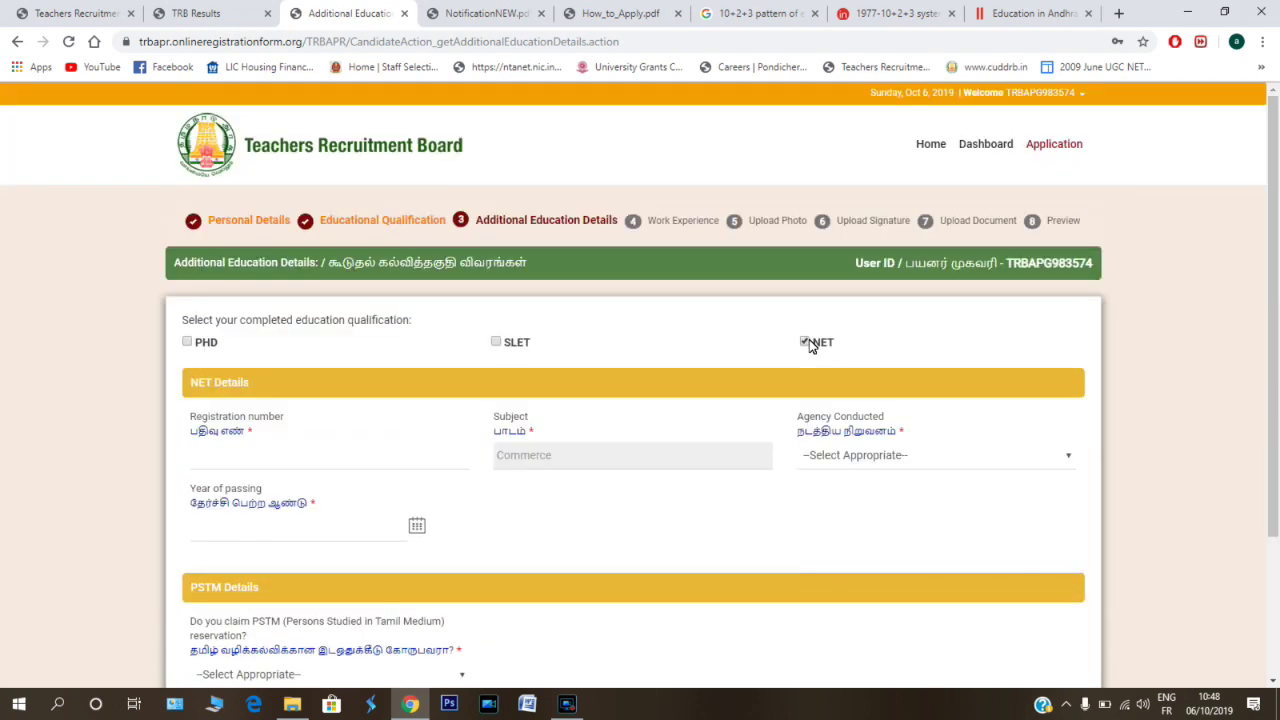
# - Review the NET registration number, subject and Agency Conducted fields
pyautogui.click(216, 446)
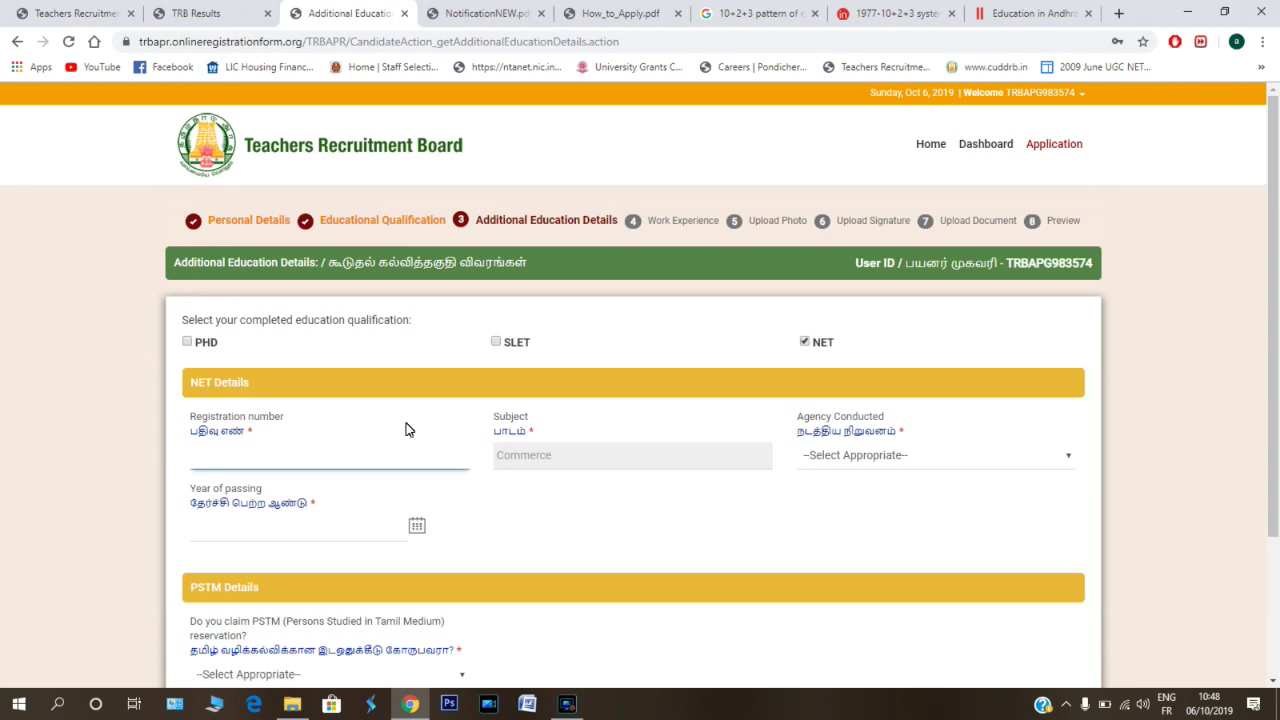
pyautogui.click(580, 468)
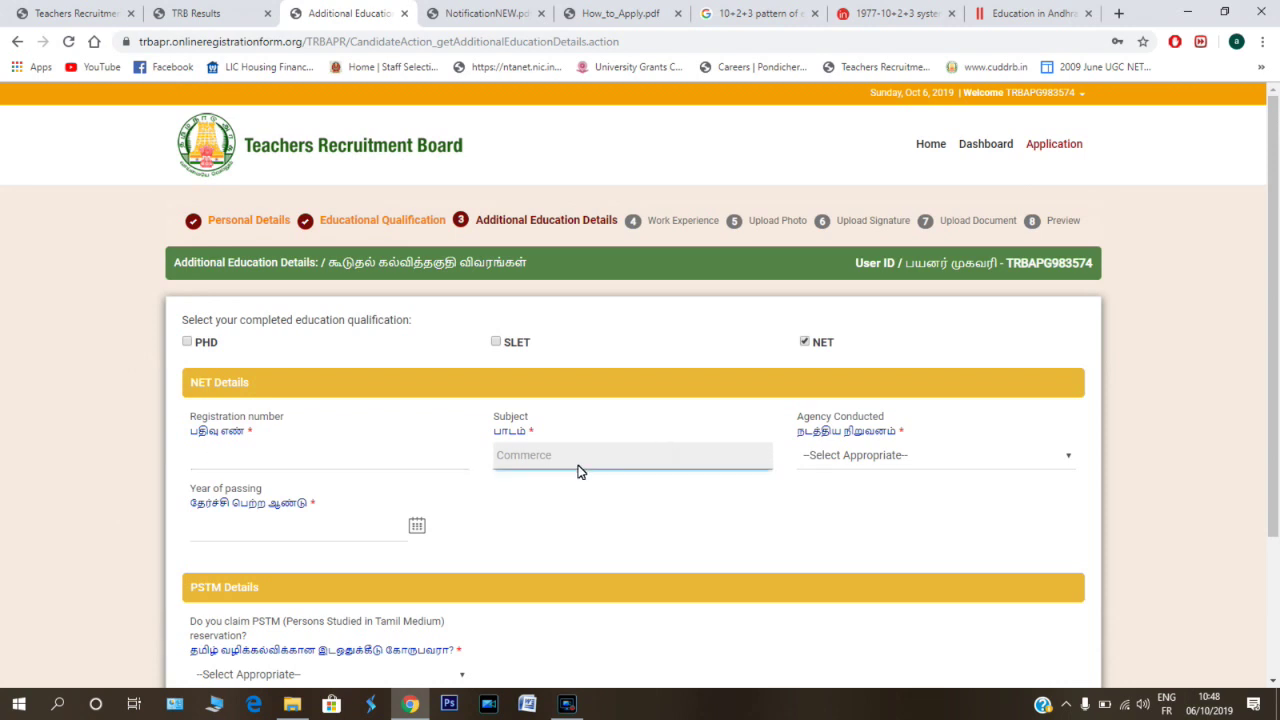
pyautogui.click(952, 458)
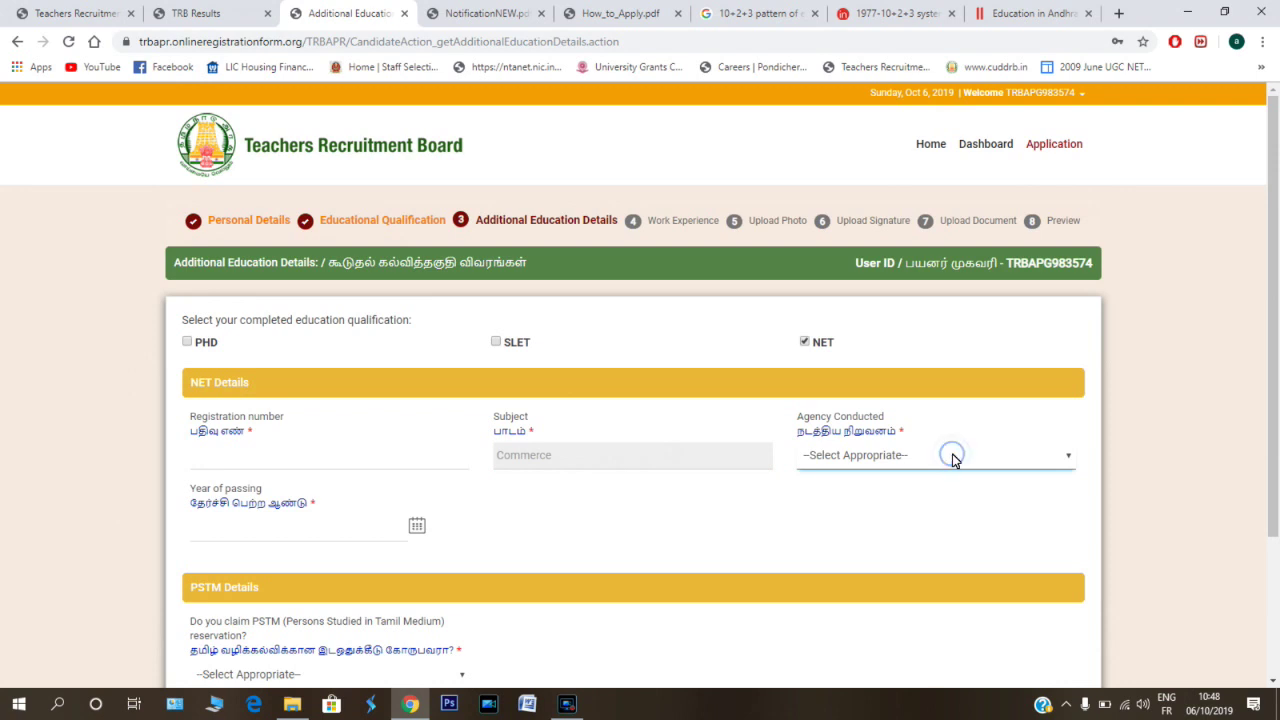
pyautogui.click(1052, 461)
pyautogui.scroll(-2, 1045, 465)
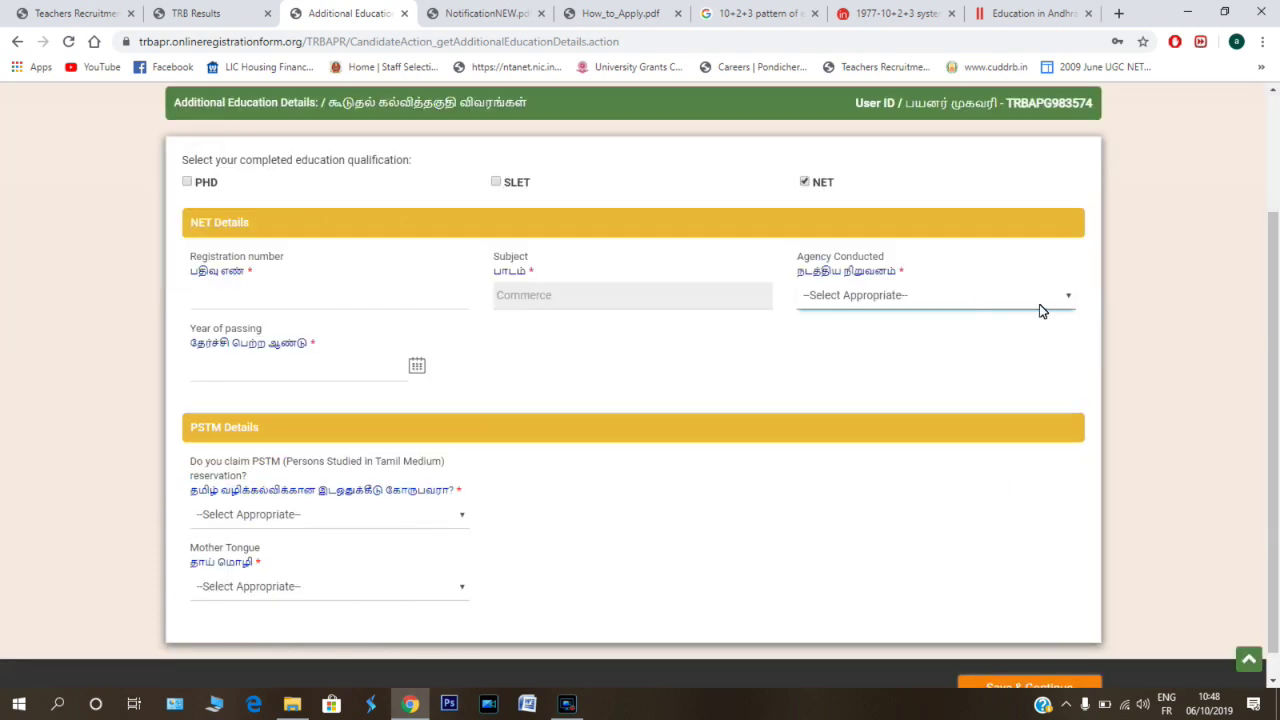
pyautogui.scroll(2, 1046, 471)
pyautogui.scroll(-2, 1046, 471)
pyautogui.scroll(2, 1046, 471)
pyautogui.scroll(-2, 1046, 471)
pyautogui.scroll(2, 1045, 471)
pyautogui.scroll(-2, 1045, 471)
pyautogui.scroll(-1, 265, 232)
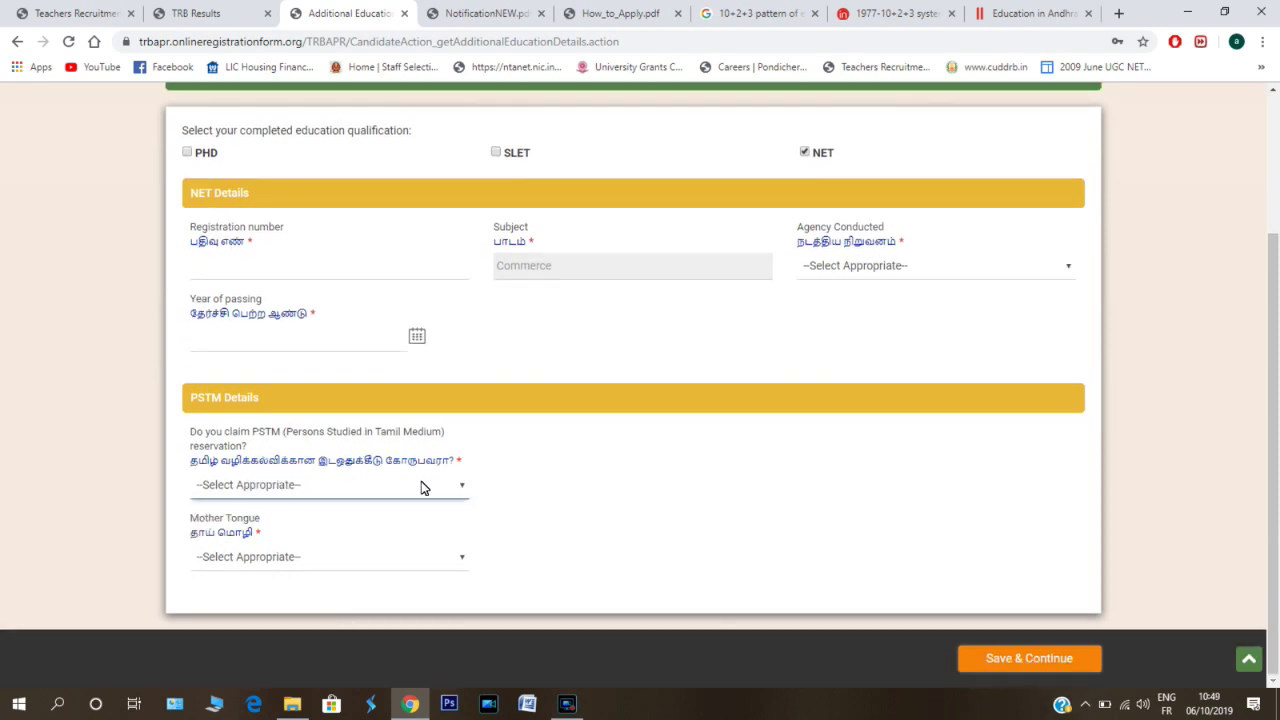
# - Answer No to PSTM reservation and dismiss the mother tongue list without choosing
pyautogui.click(456, 488)
pyautogui.click(458, 488)
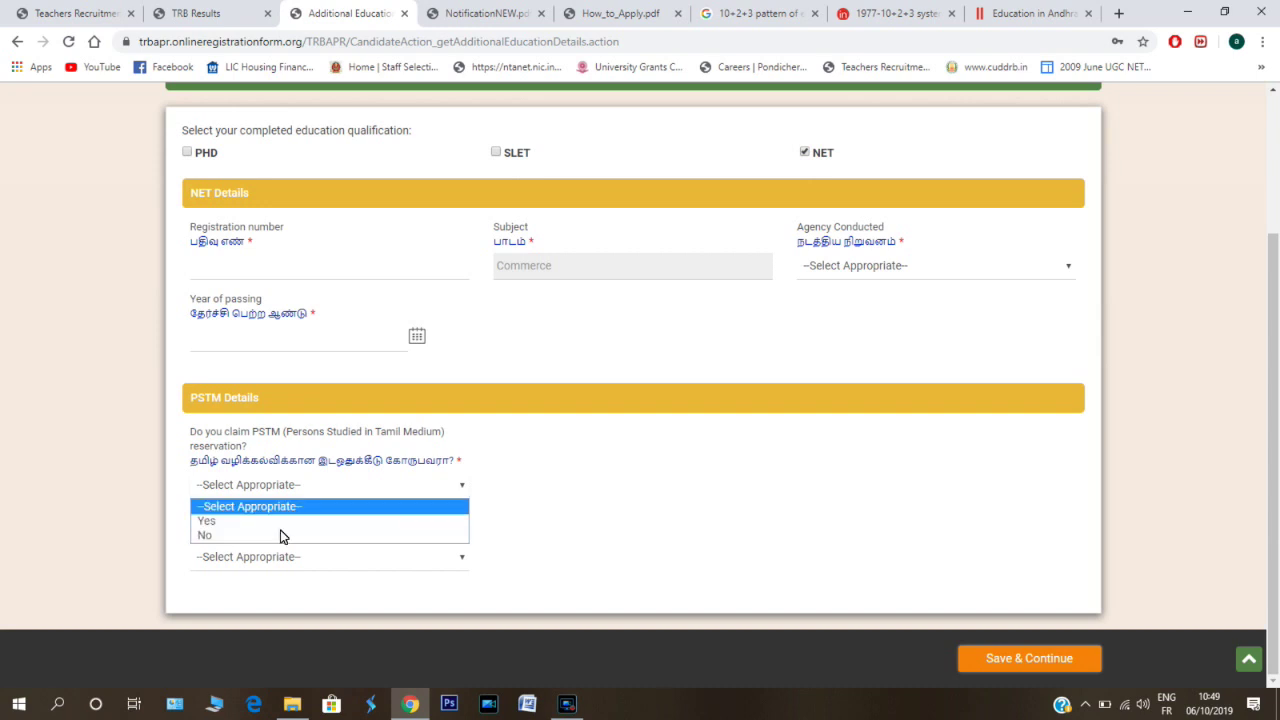
pyautogui.click(222, 538)
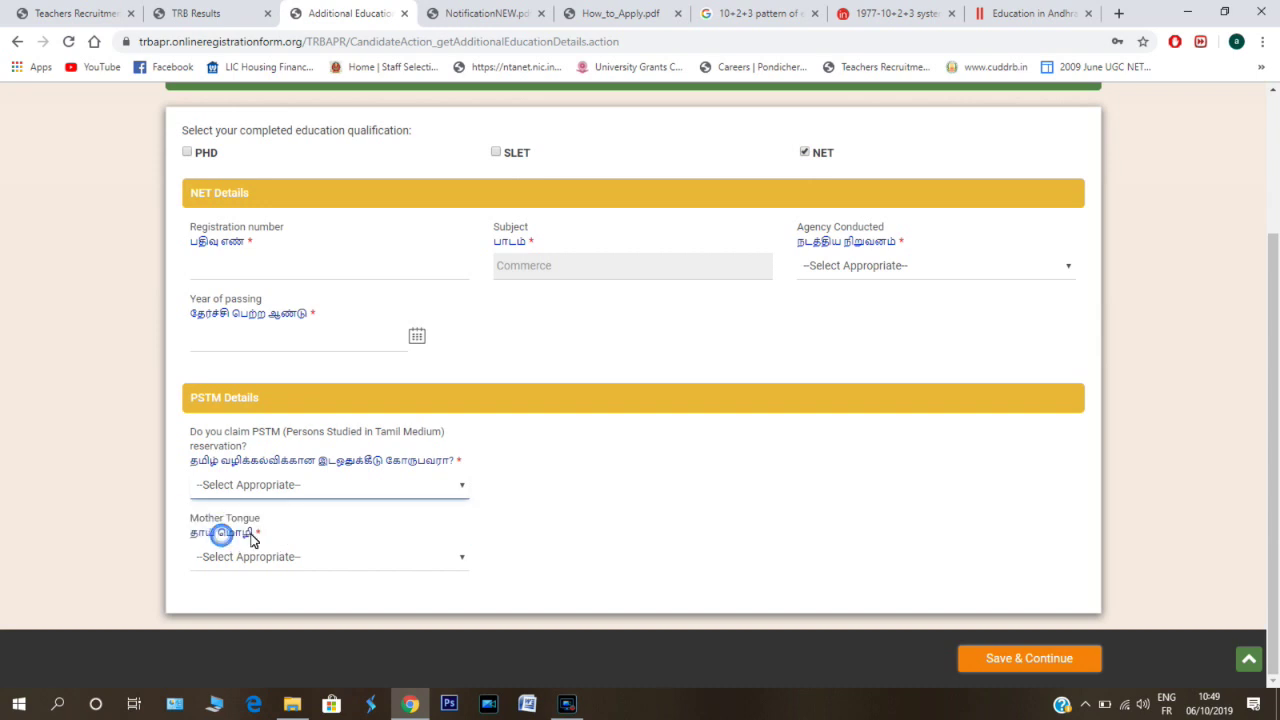
pyautogui.click(458, 564)
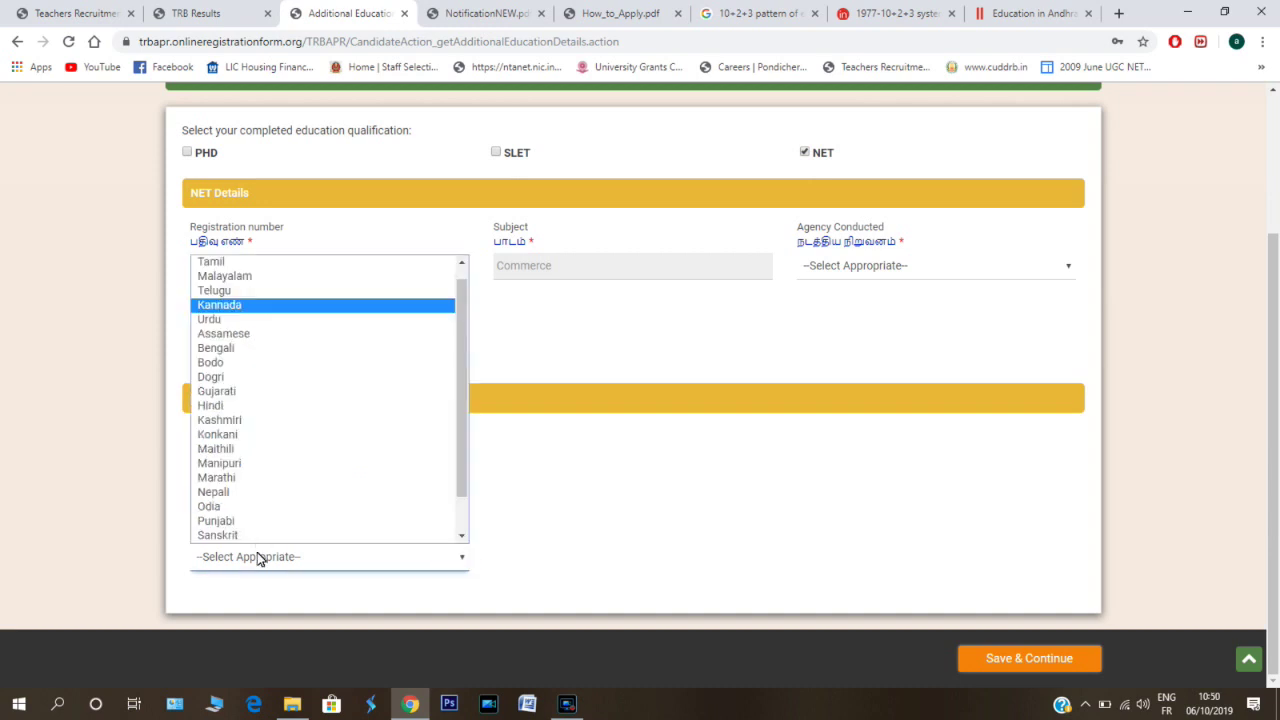
pyautogui.click(606, 538)
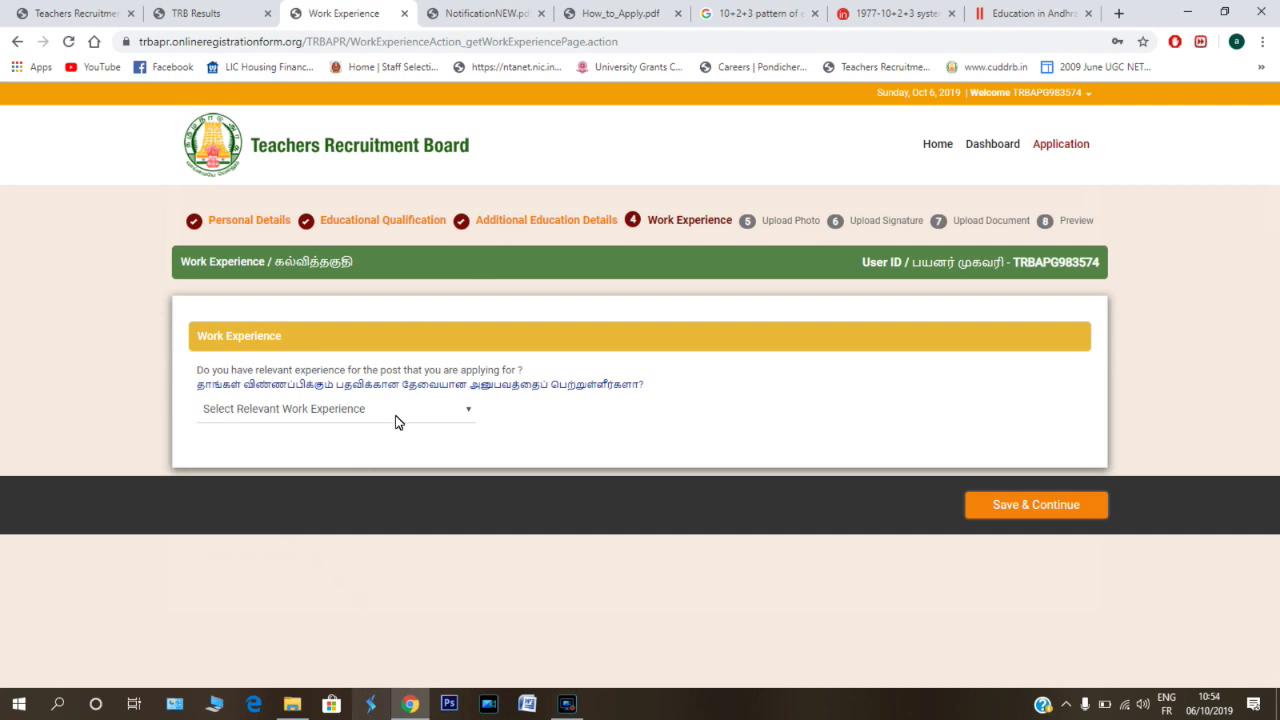
# - Answer Yes to relevant experience and tick the first Commerce experience row
pyautogui.click(476, 420)
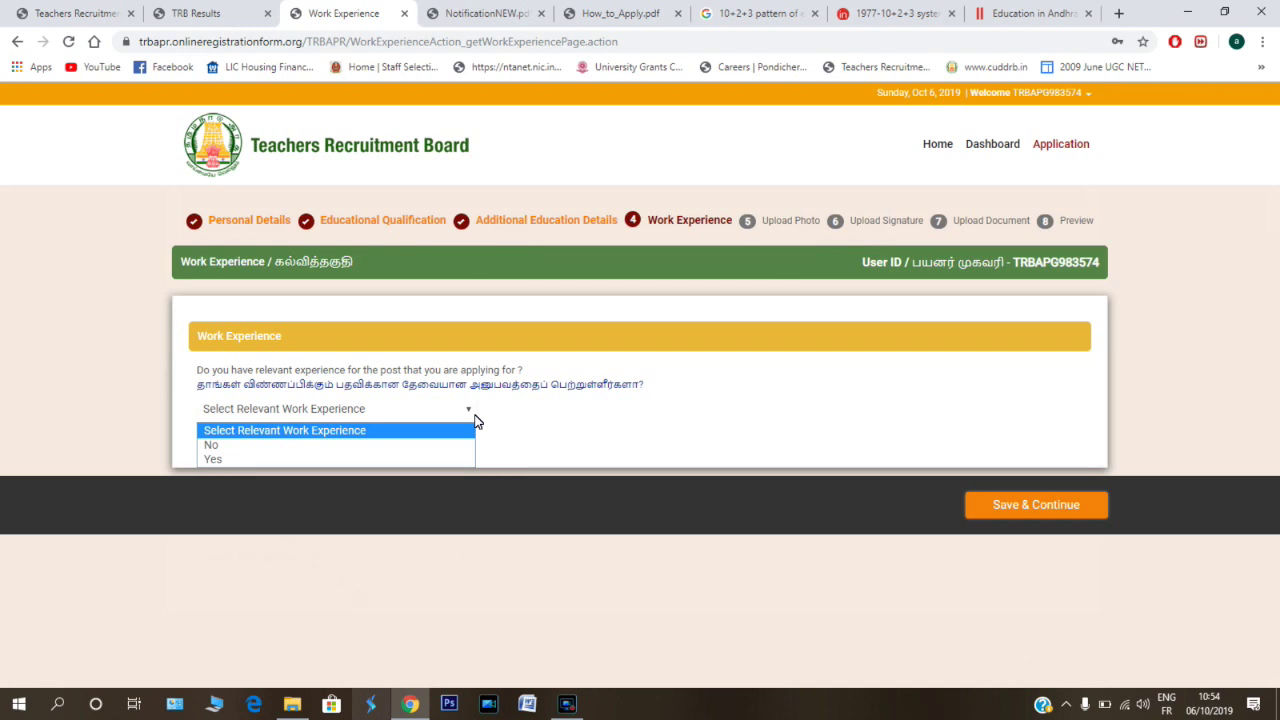
pyautogui.click(229, 462)
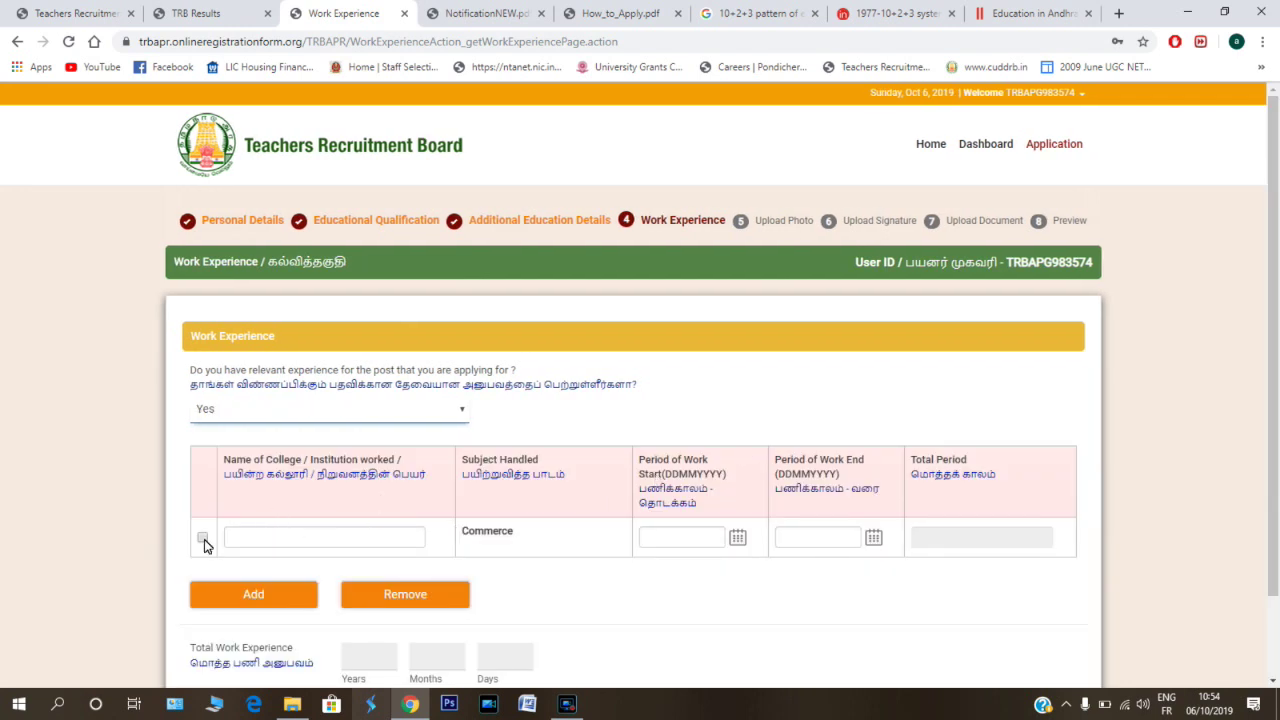
pyautogui.click(281, 536)
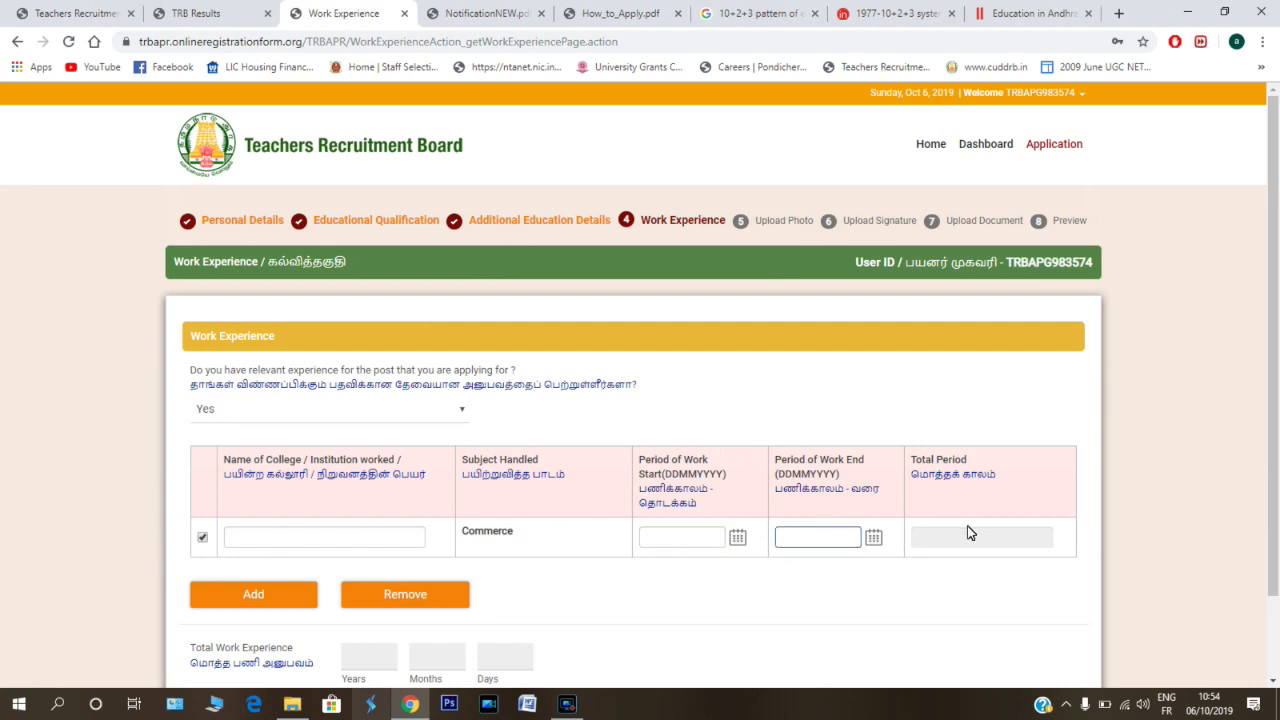
pyautogui.scroll(-1, 288, 595)
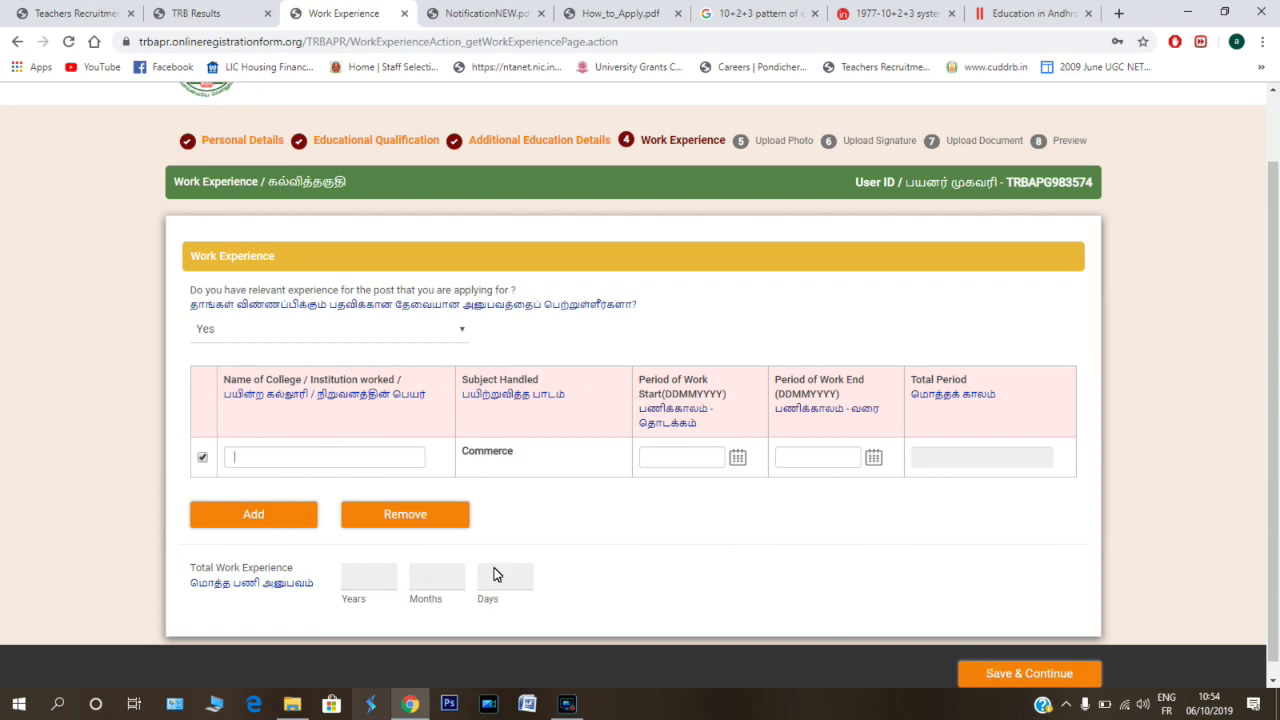
# - Save work experience, then upload the 'watermark' image as the applicant photo
pyautogui.click(976, 673)
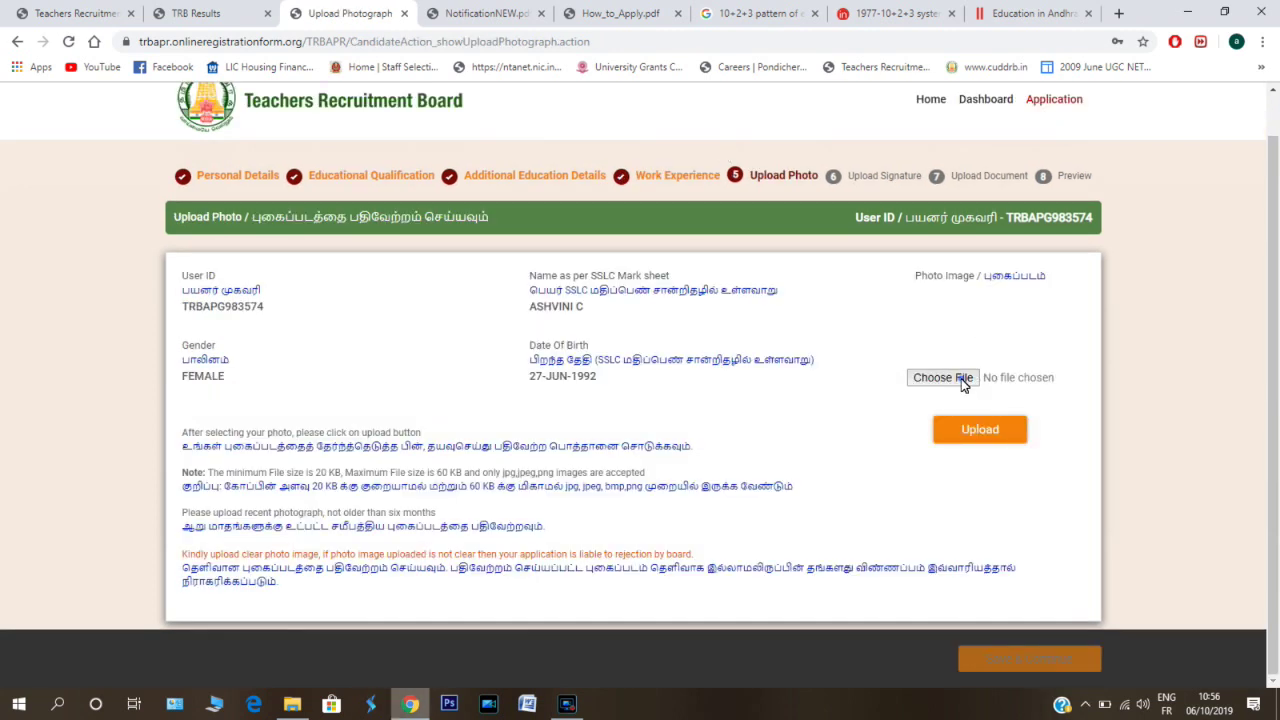
pyautogui.click(963, 385)
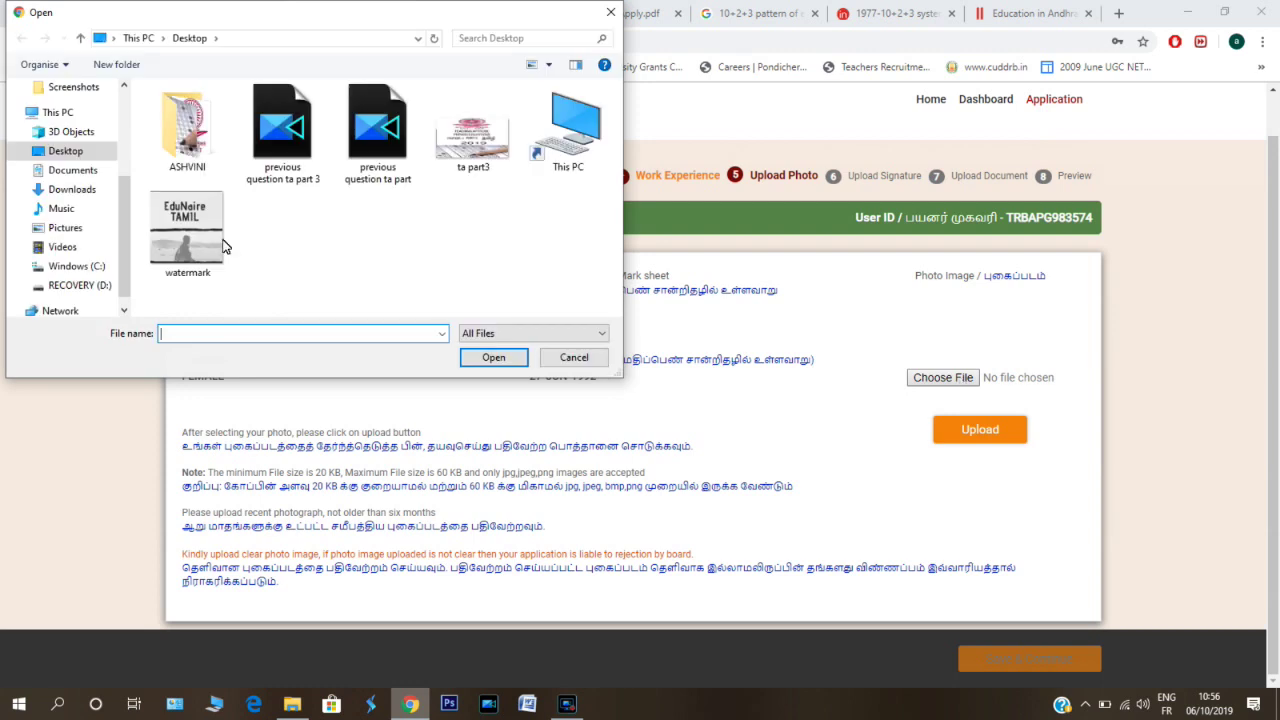
pyautogui.click(222, 245)
pyautogui.click(492, 357)
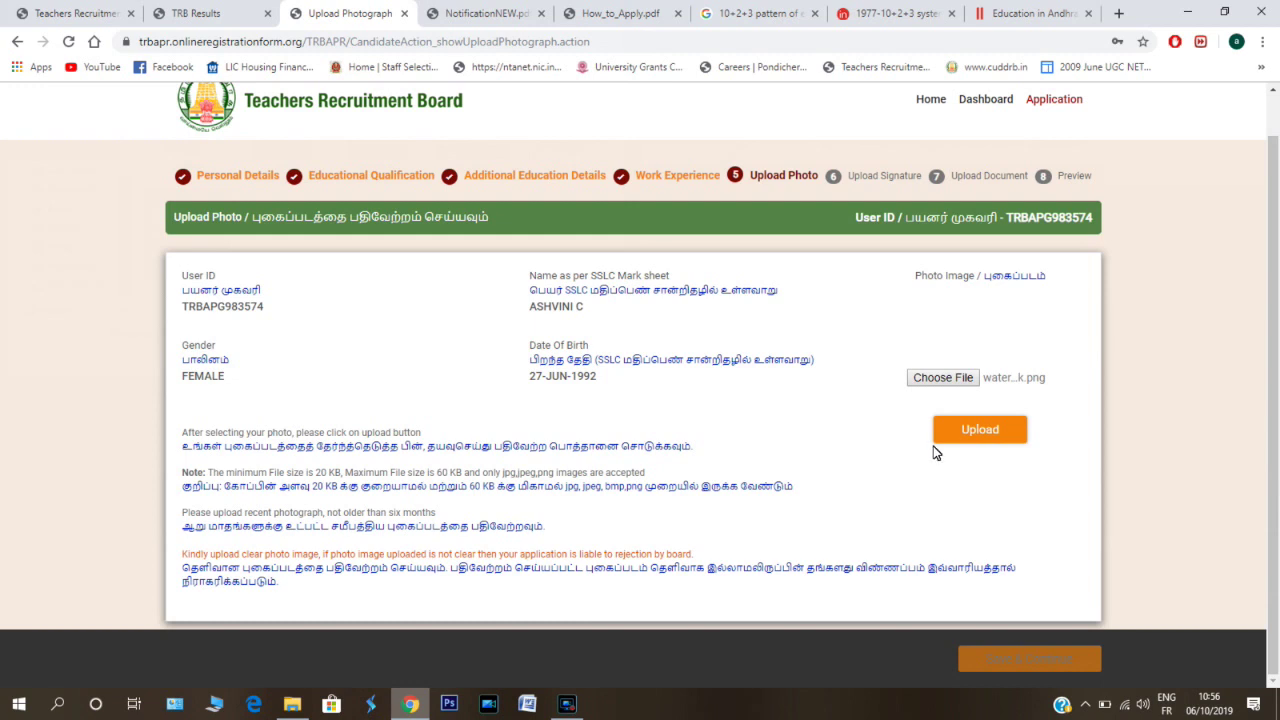
pyautogui.click(988, 431)
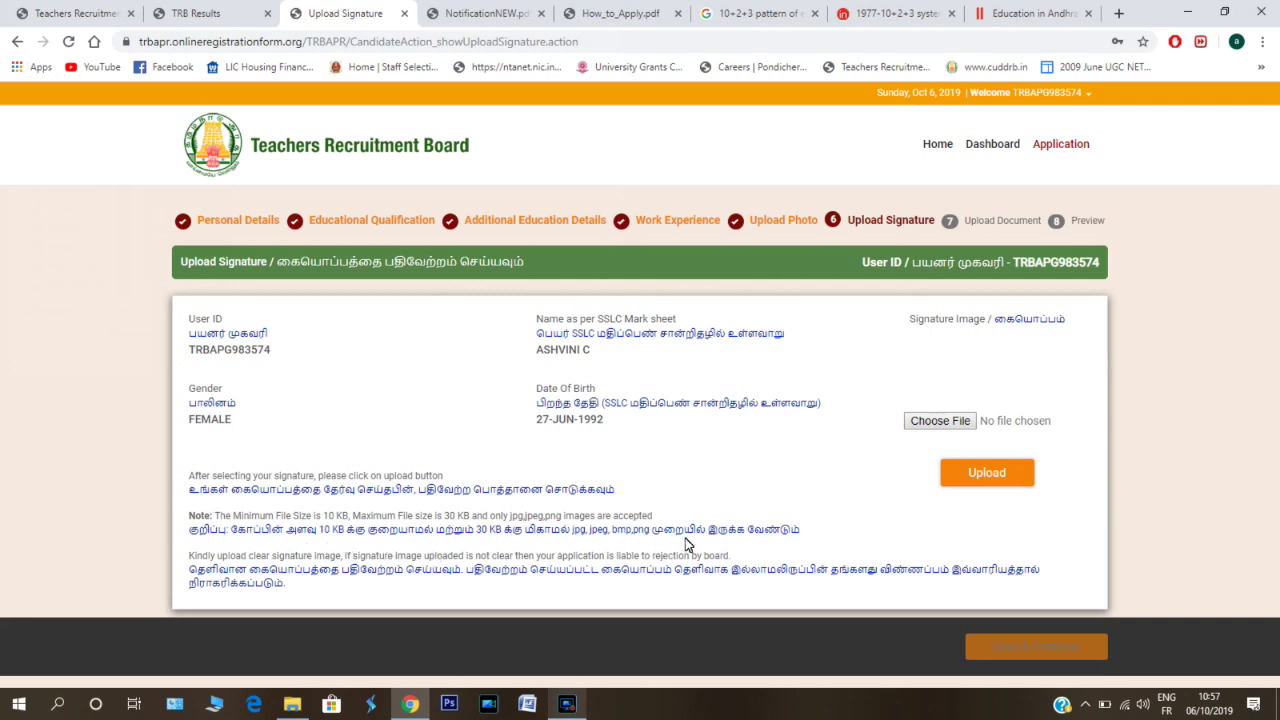
# - Select the 'watermark' image in the file dialog as the signature file
pyautogui.click(932, 424)
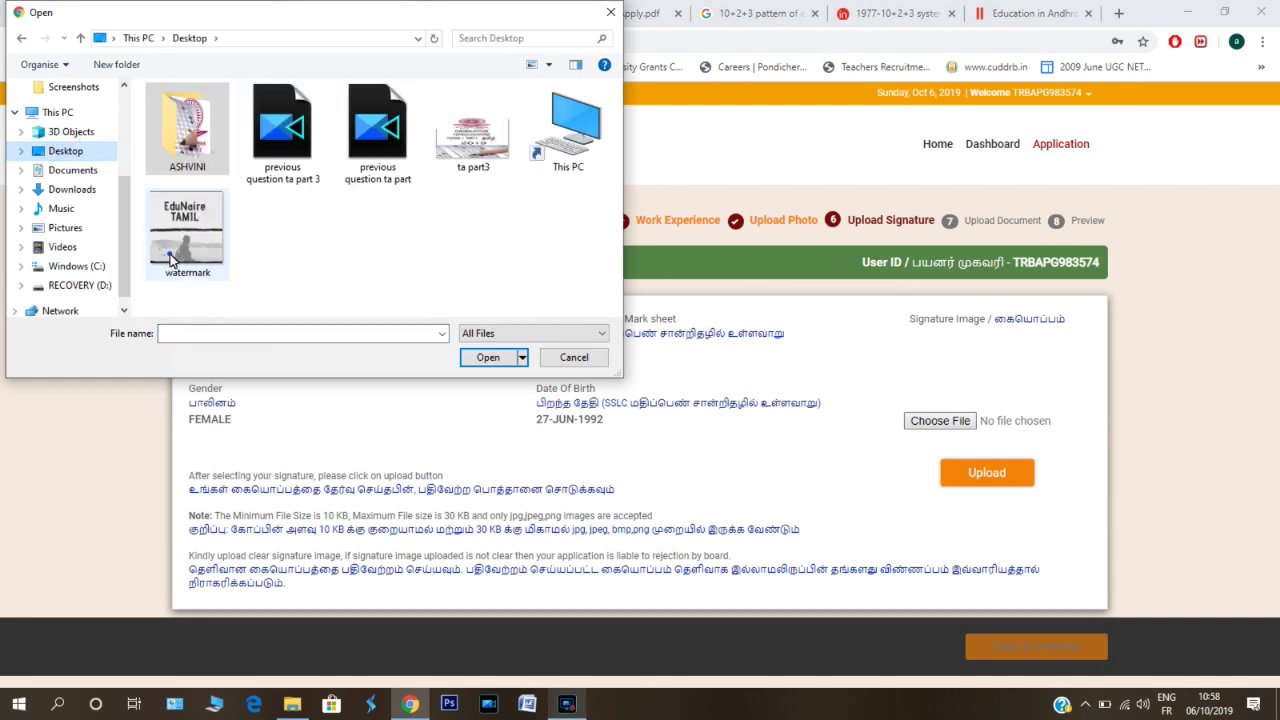
pyautogui.click(168, 255)
pyautogui.click(489, 334)
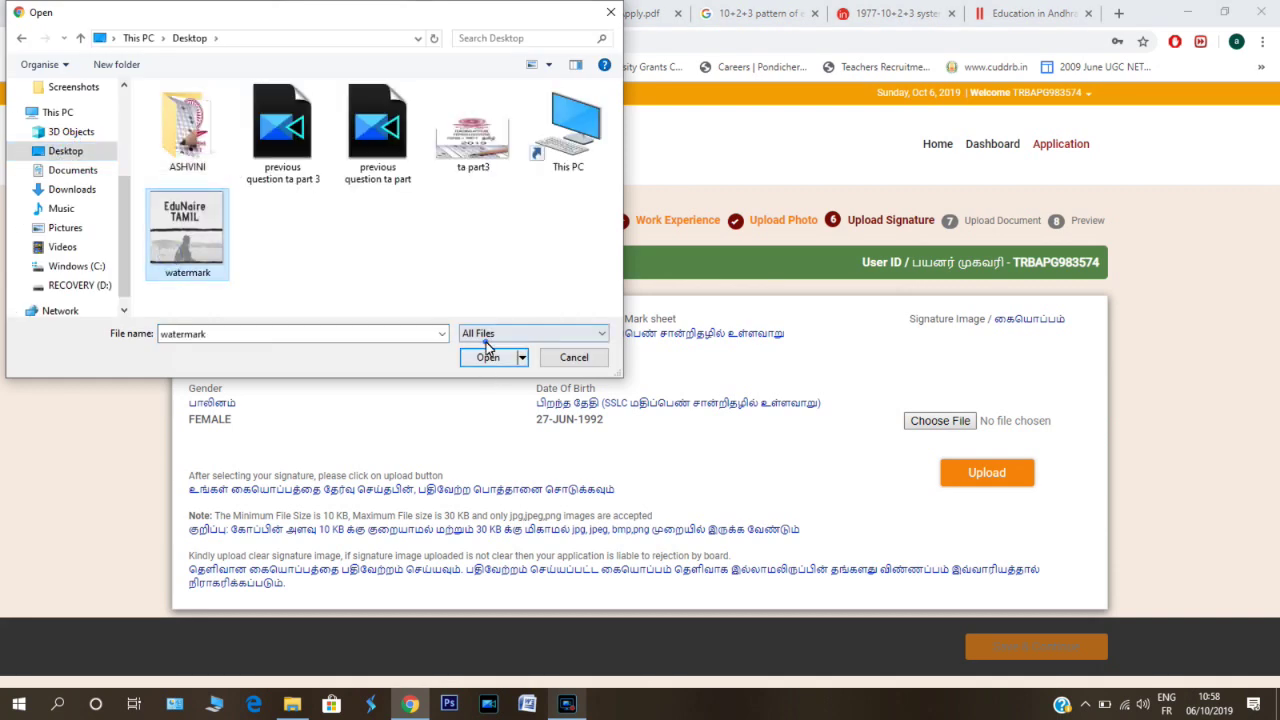
pyautogui.click(489, 366)
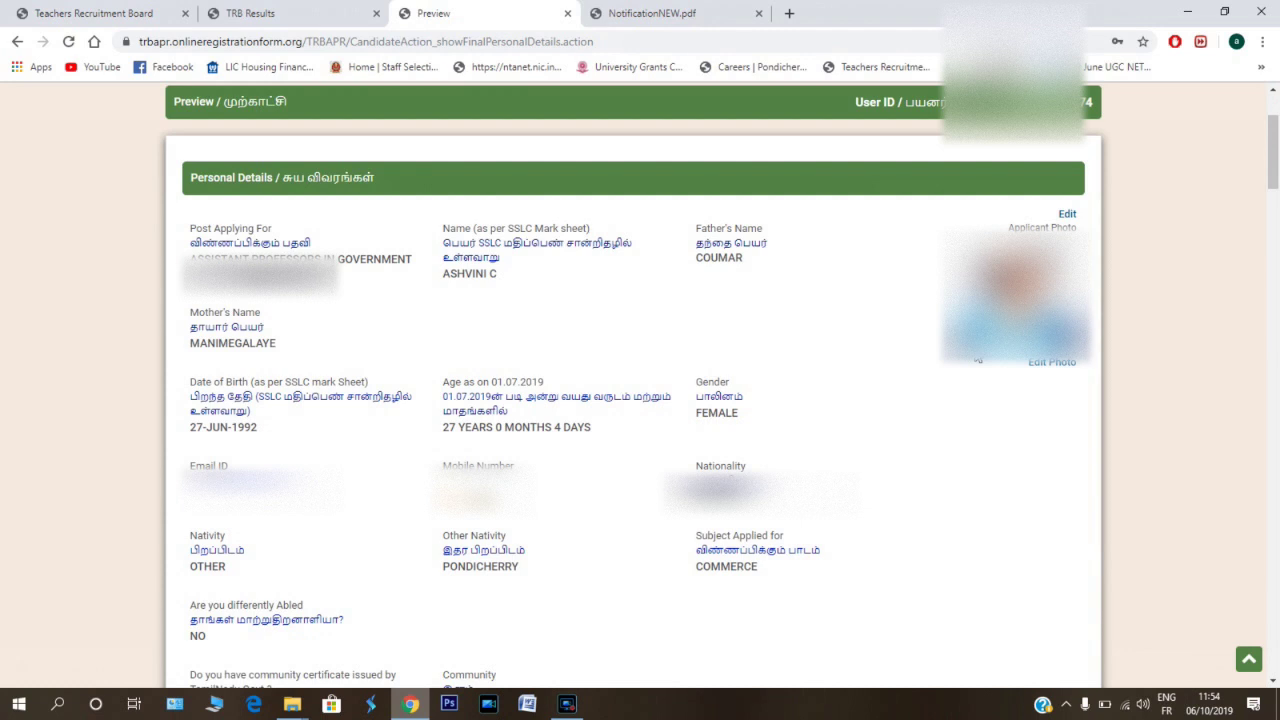
# - Scroll through the application preview and tick 'I accept the above declaration' at the end
pyautogui.scroll(2, 977, 355)
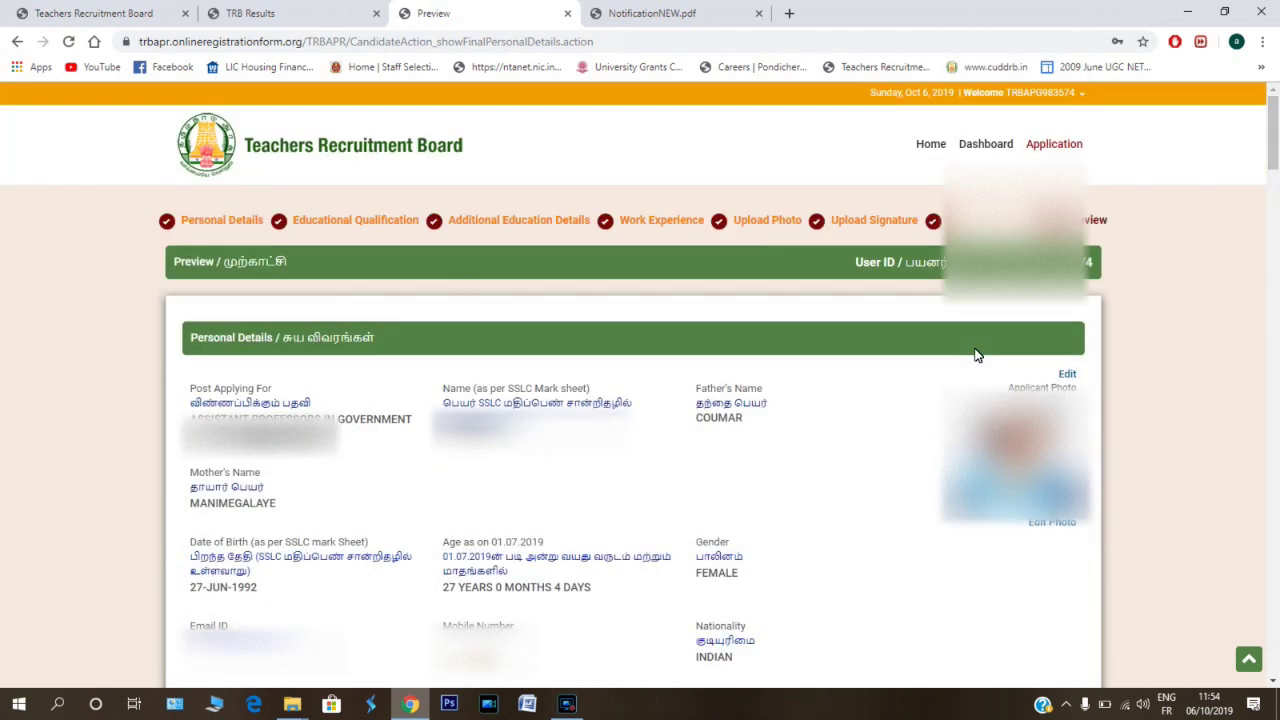
pyautogui.scroll(-3, 970, 360)
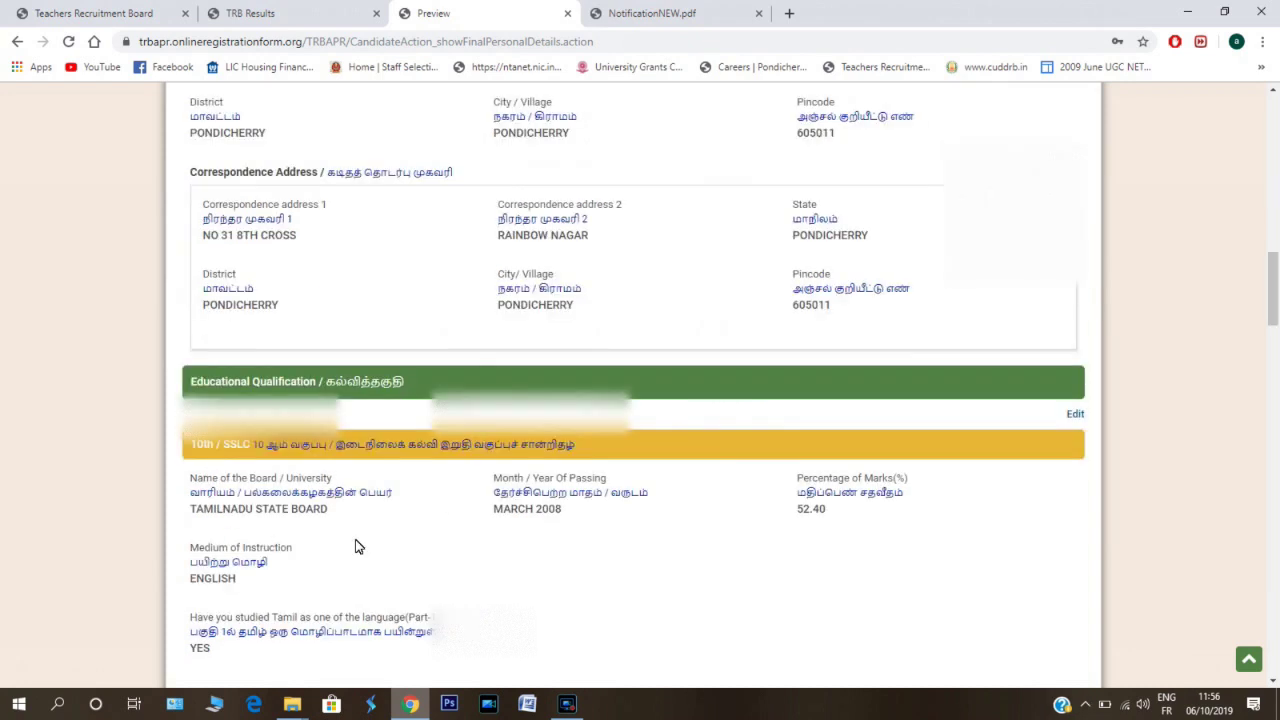
pyautogui.scroll(-4, 358, 546)
pyautogui.scroll(-15, 358, 546)
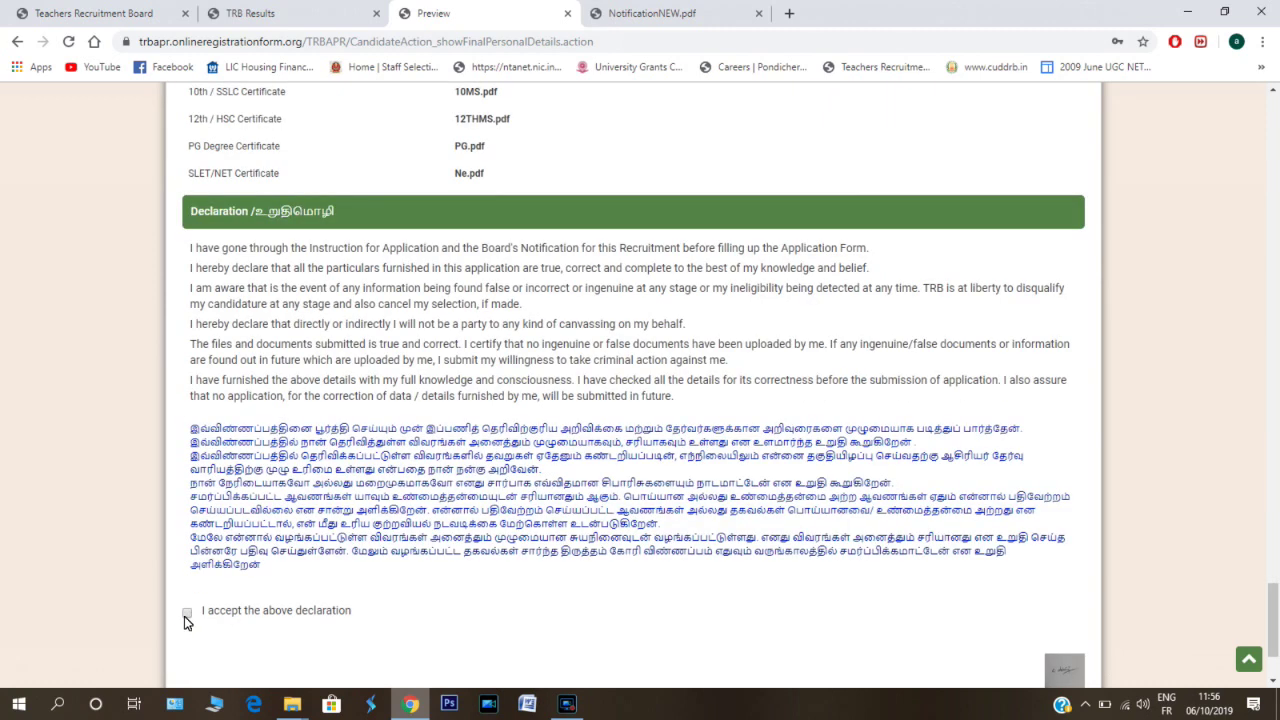
pyautogui.click(185, 614)
# - Proceed to Payment, accept the pre-payment declaration in the popup, and submit the application
pyautogui.scroll(-2, 1040, 614)
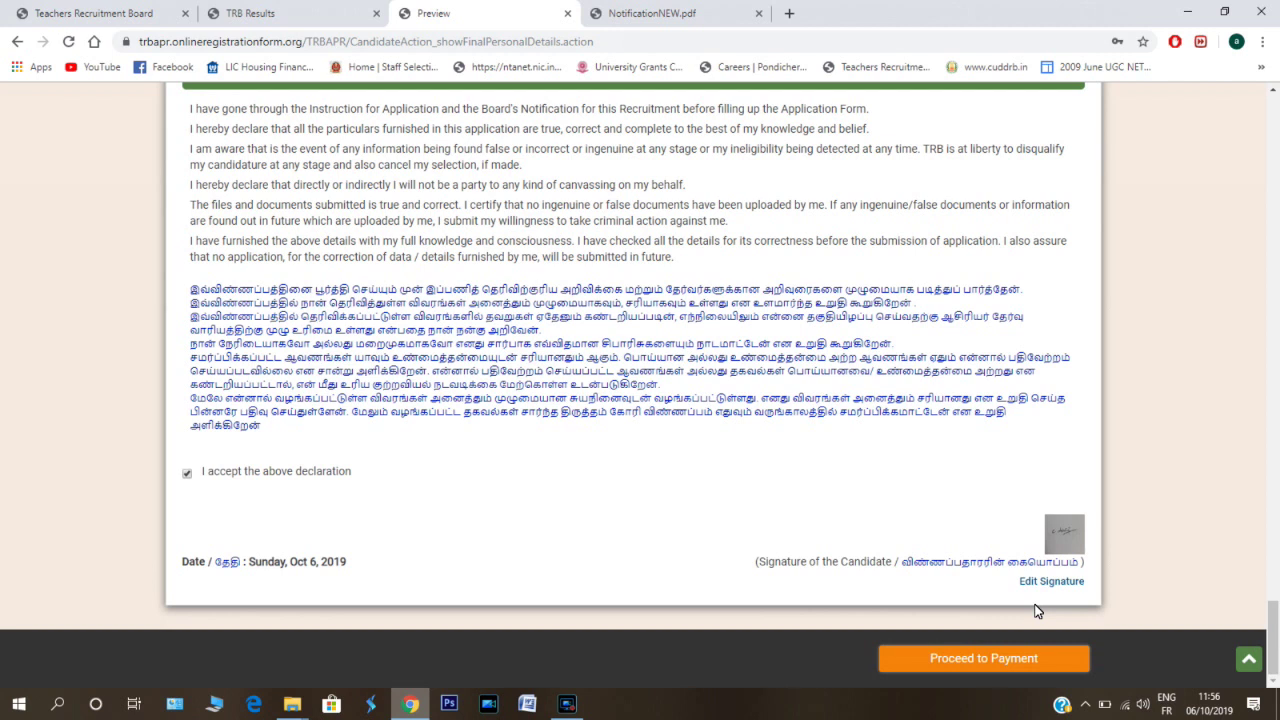
pyautogui.click(958, 660)
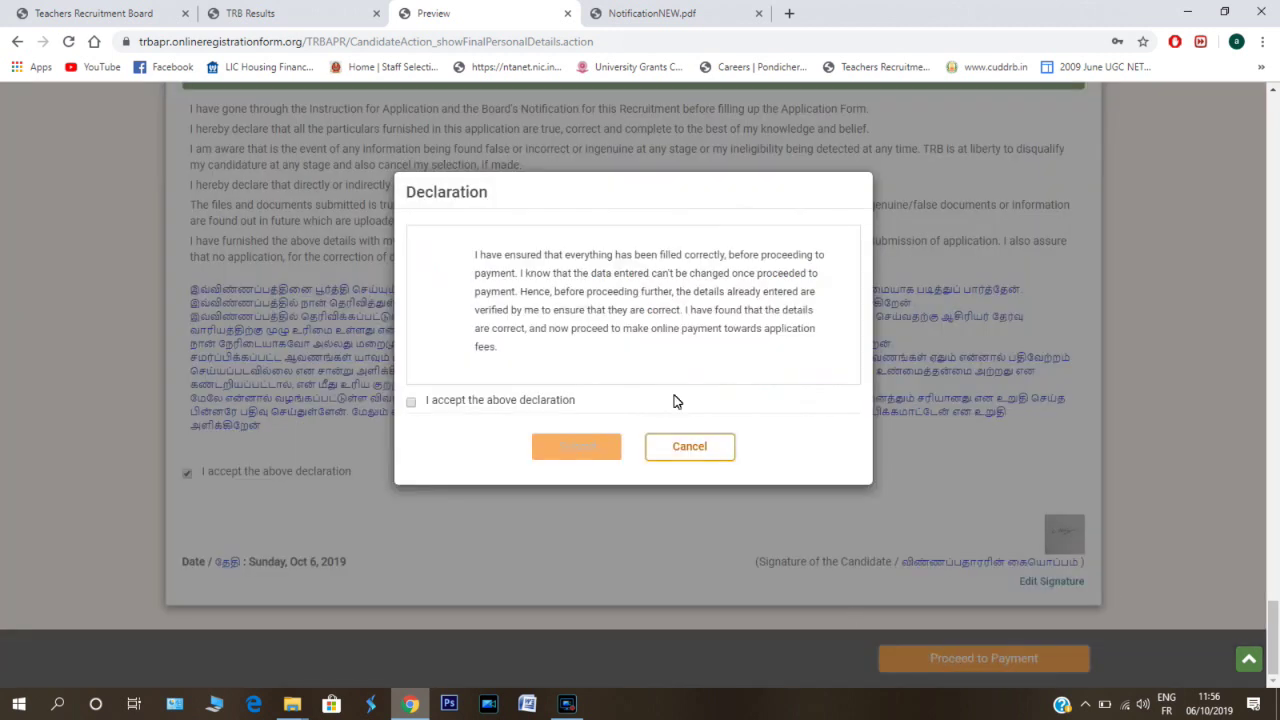
pyautogui.click(410, 403)
pyautogui.click(587, 452)
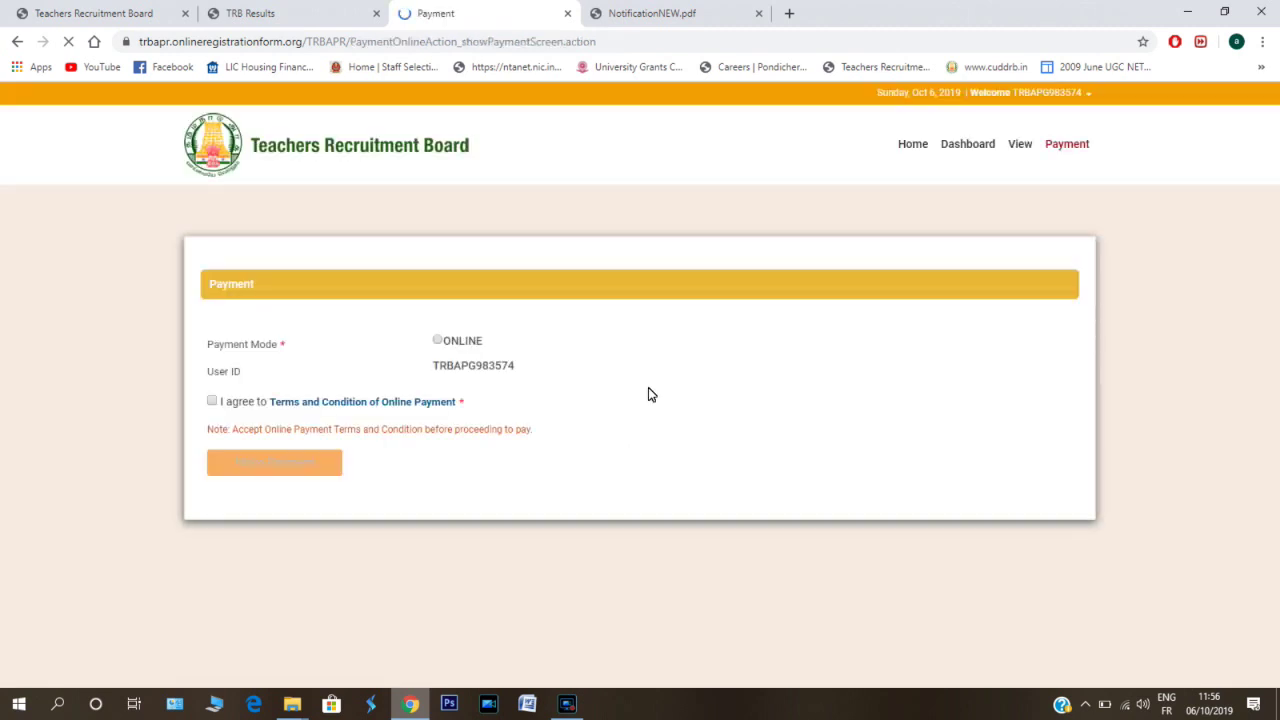
# - Choose ONLINE payment mode, agree to the terms, and confirm Make Payment for the INR 600 fee
pyautogui.click(437, 341)
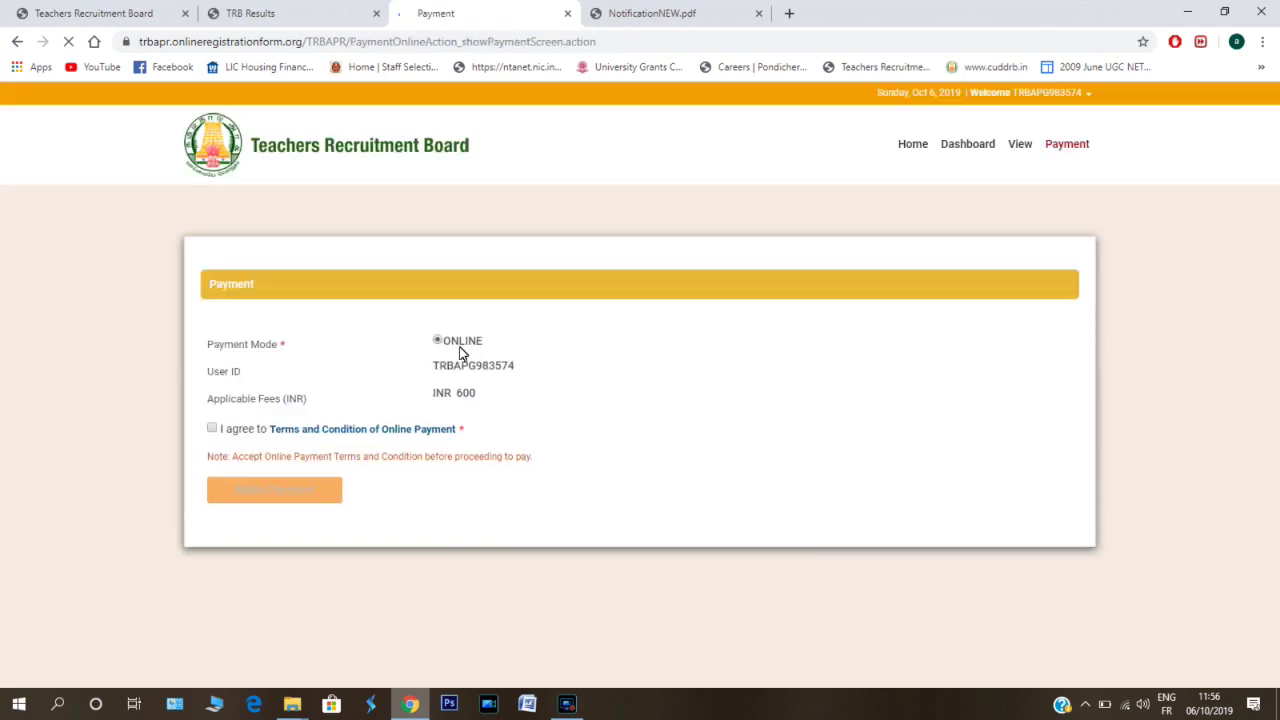
pyautogui.click(211, 430)
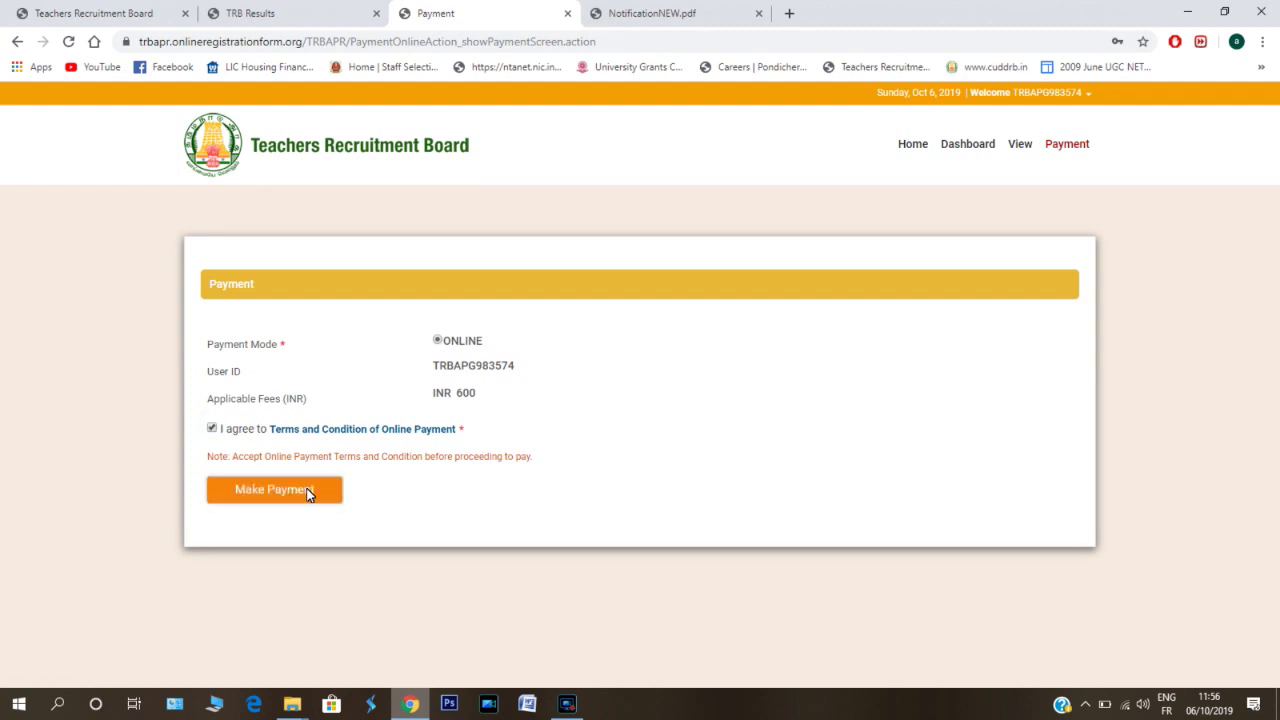
pyautogui.click(308, 492)
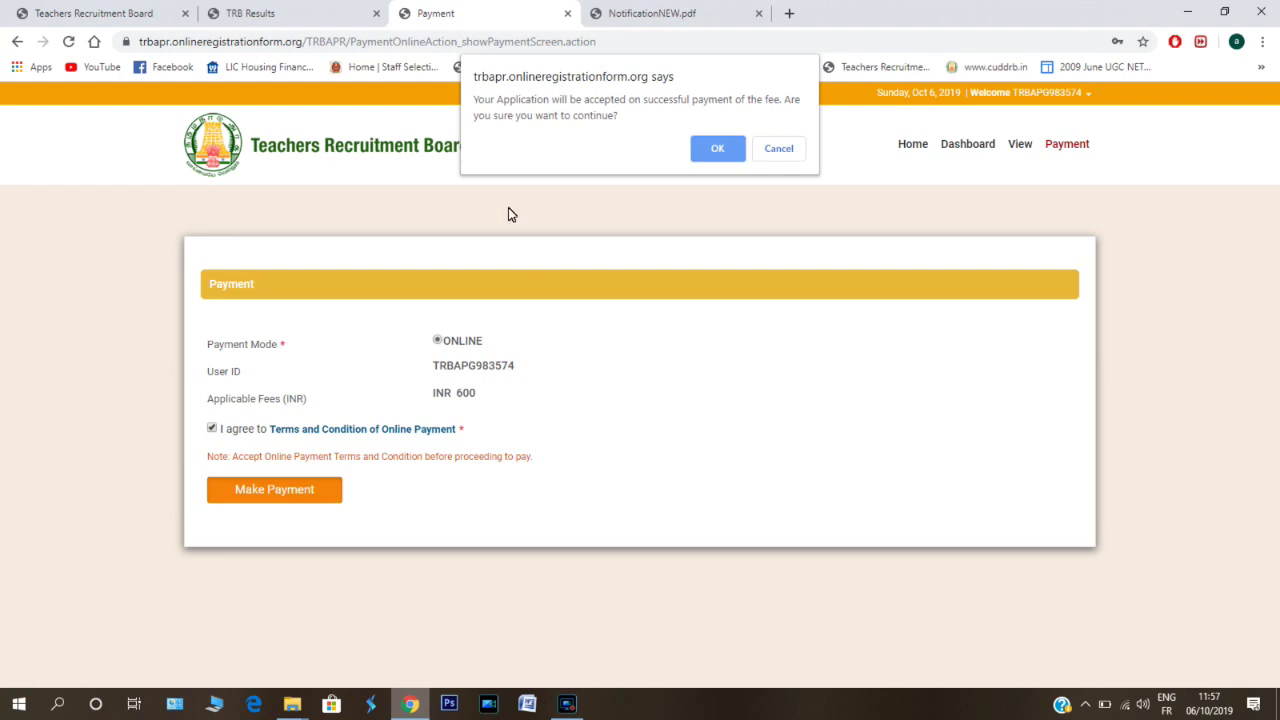
pyautogui.click(720, 149)
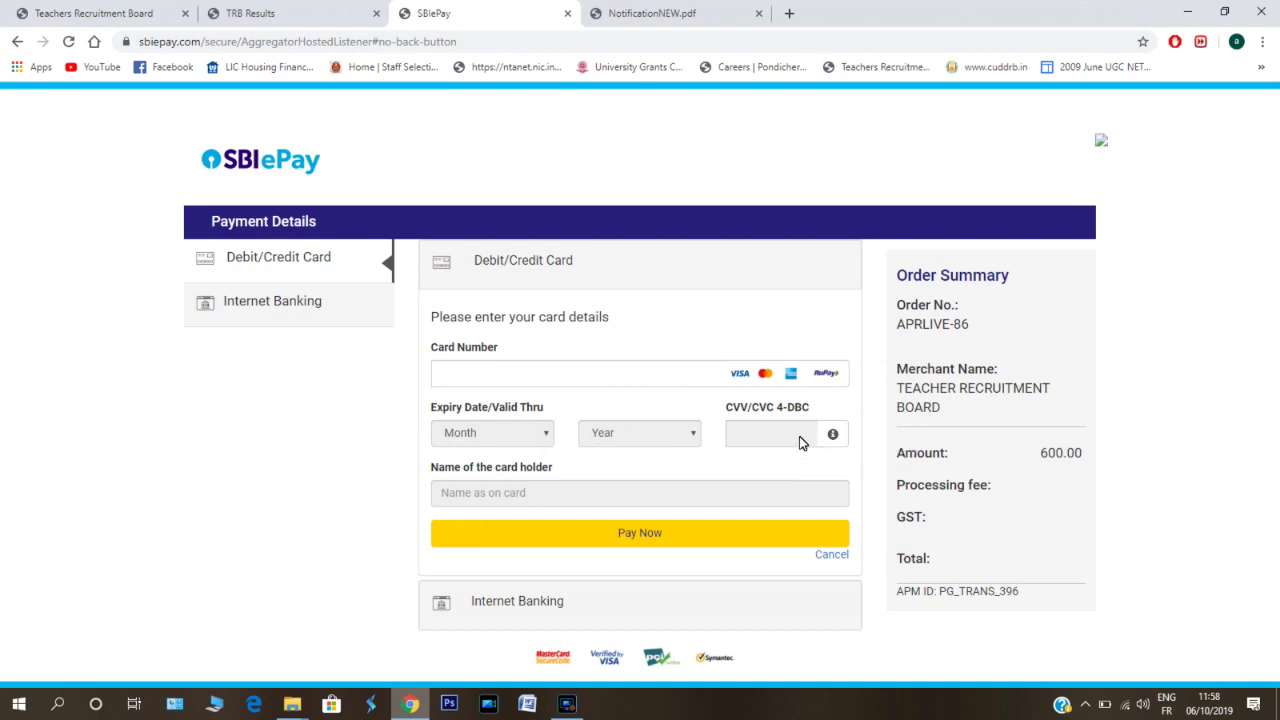
# - Check the CVV info on the SBI ePay card form, then try Pay Now for the 600.00 fee
pyautogui.click(832, 436)
pyautogui.click(622, 540)
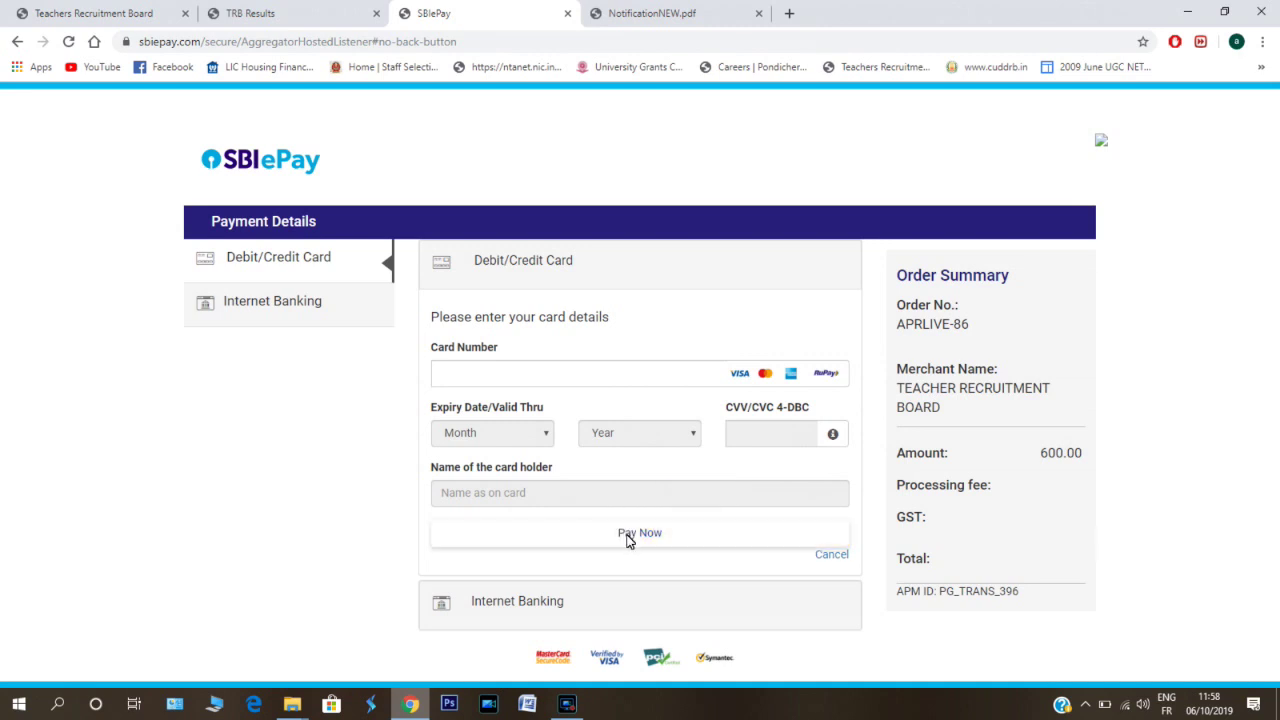